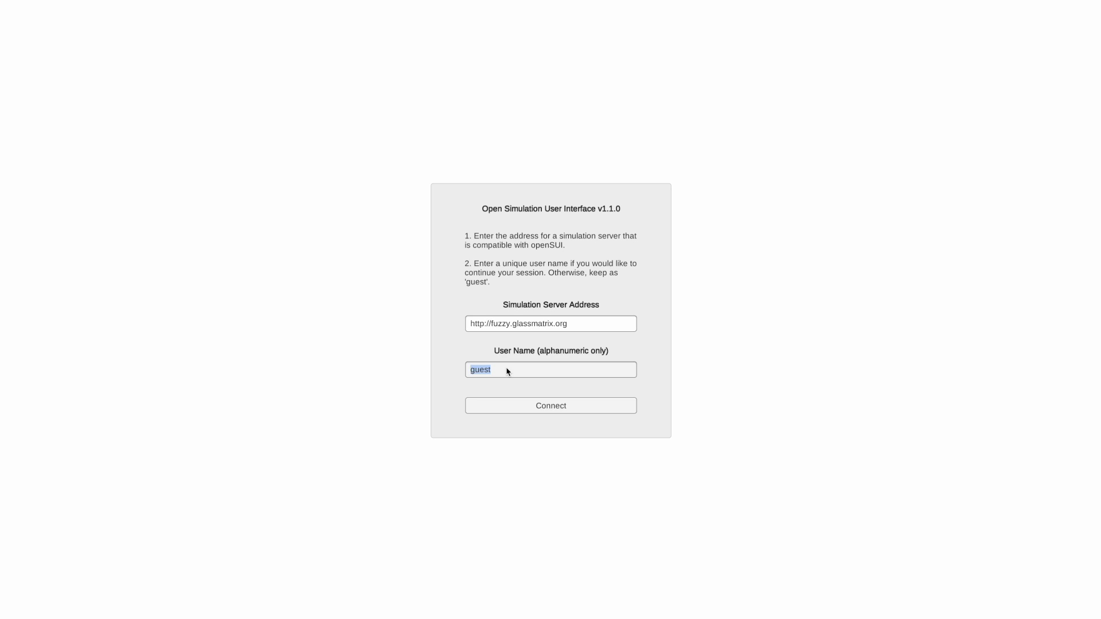
{"action": "type", "text": "winder"}
{"action": "left_click", "coordinate": [543, 408]}
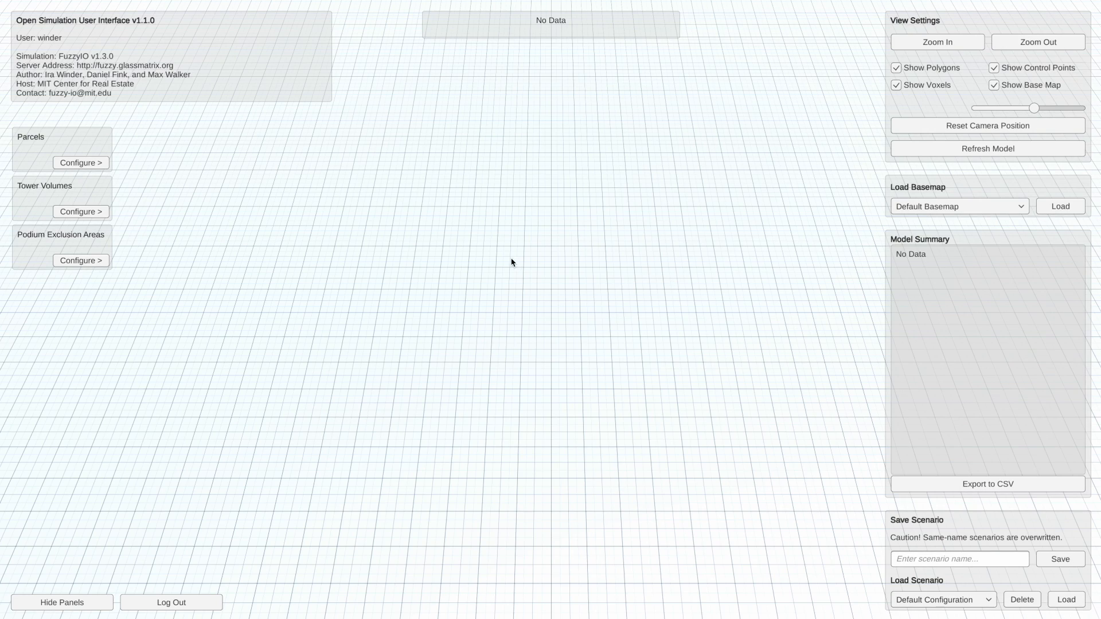
- Inspect the empty grid by orbiting, zooming and panning, and finish by resetting the camera position
{"action": "left_click_drag", "start_coordinate": [393, 276], "coordinate": [566, 293]}
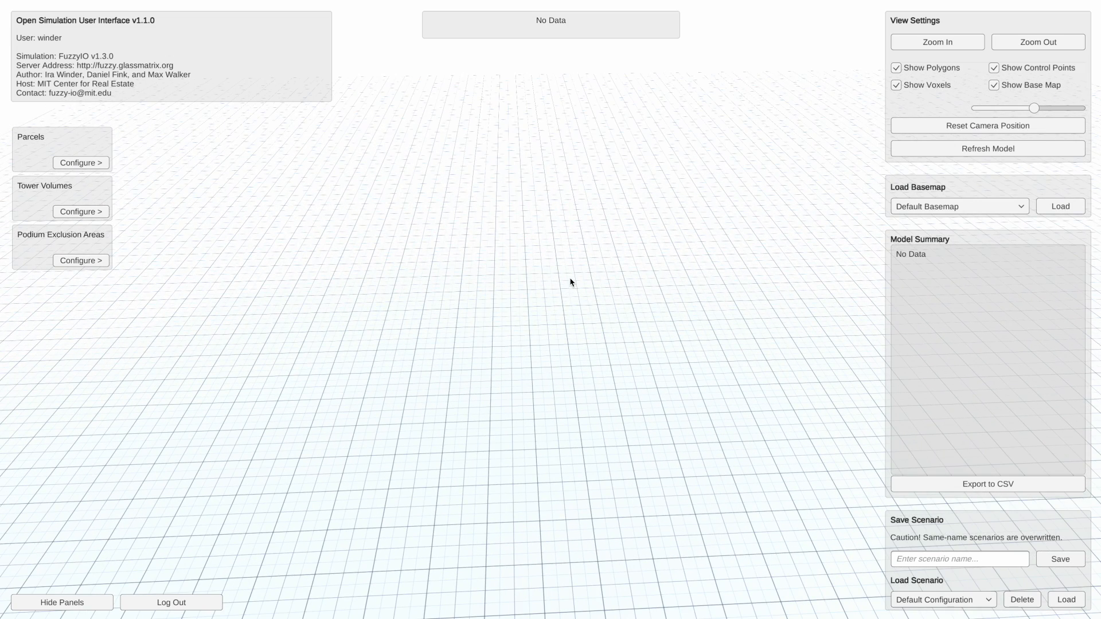
{"action": "scroll", "coordinate": [568, 276], "scroll_direction": "down", "scroll_amount": 3}
{"action": "scroll", "coordinate": [596, 312], "scroll_direction": "down", "scroll_amount": 3}
{"action": "scroll", "coordinate": [597, 312], "scroll_direction": "down", "scroll_amount": 3}
{"action": "scroll", "coordinate": [612, 317], "scroll_direction": "down", "scroll_amount": 3}
{"action": "left_click_drag", "start_coordinate": [614, 310], "coordinate": [611, 308]}
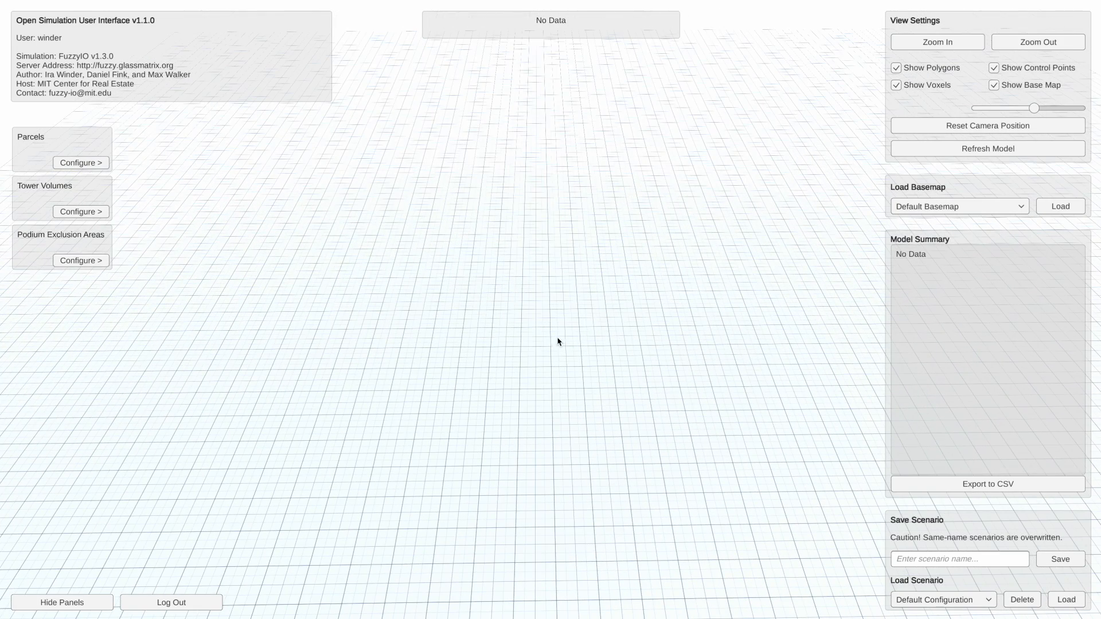
{"action": "left_click_drag", "start_coordinate": [457, 365], "coordinate": [497, 360]}
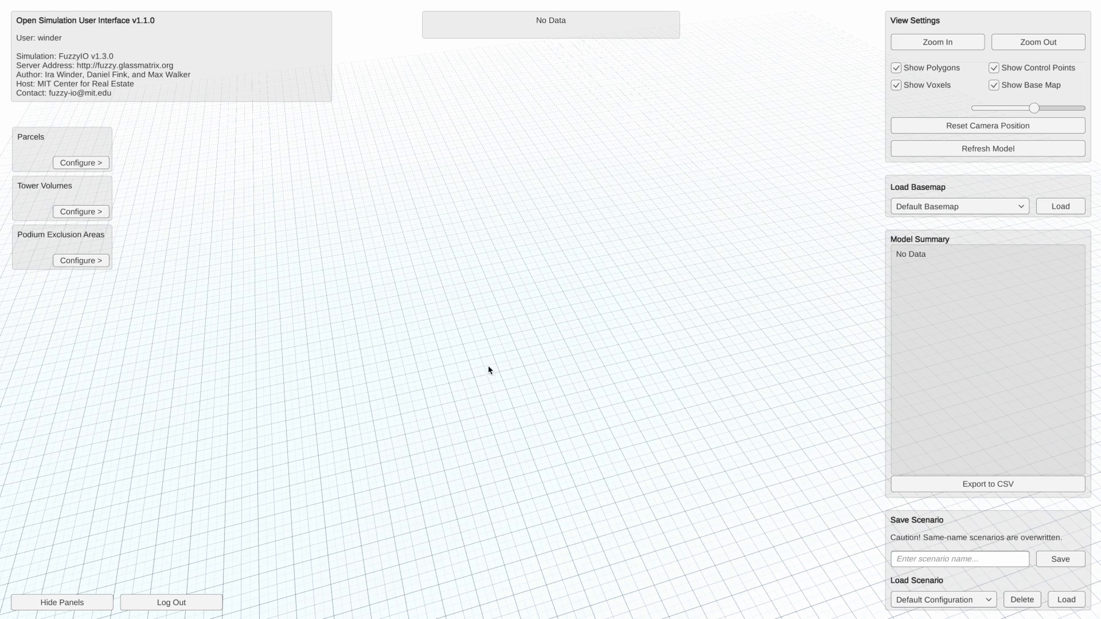
{"action": "left_click_drag", "start_coordinate": [541, 347], "coordinate": [597, 421]}
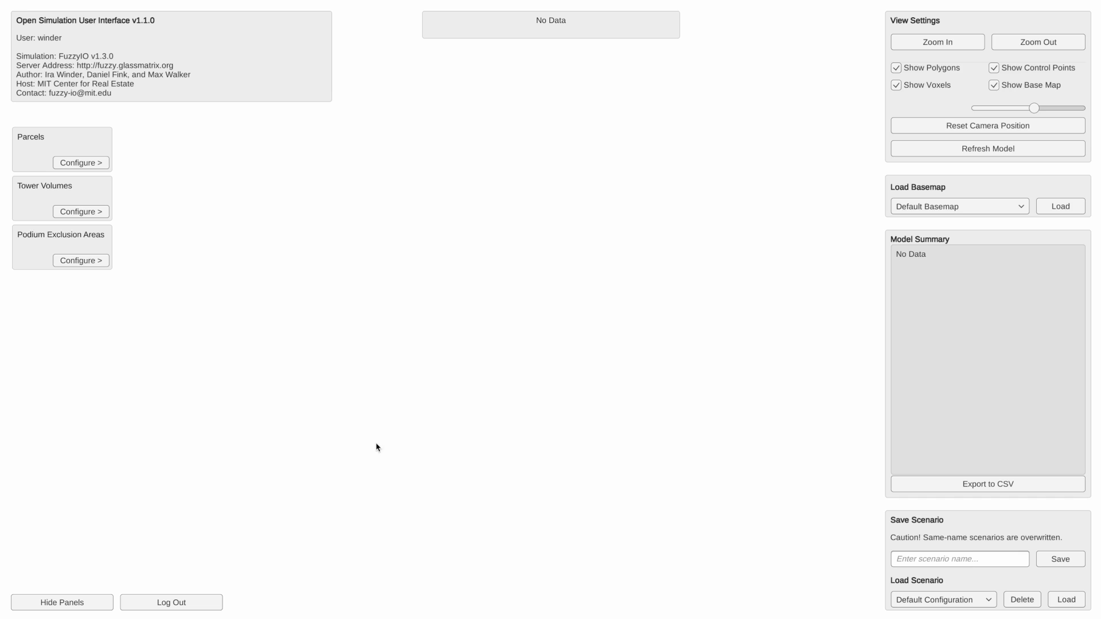
{"action": "left_click", "coordinate": [1014, 127]}
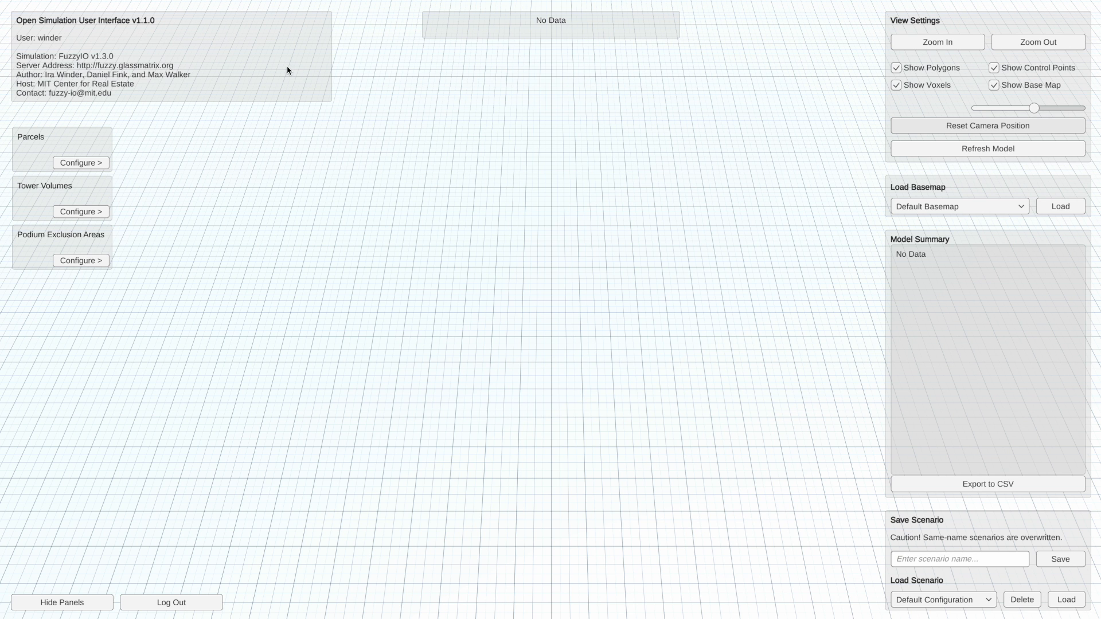
- Add a parcel to the model and rename it A_Parcel
{"action": "scroll", "coordinate": [395, 214], "scroll_direction": "up", "scroll_amount": 5}
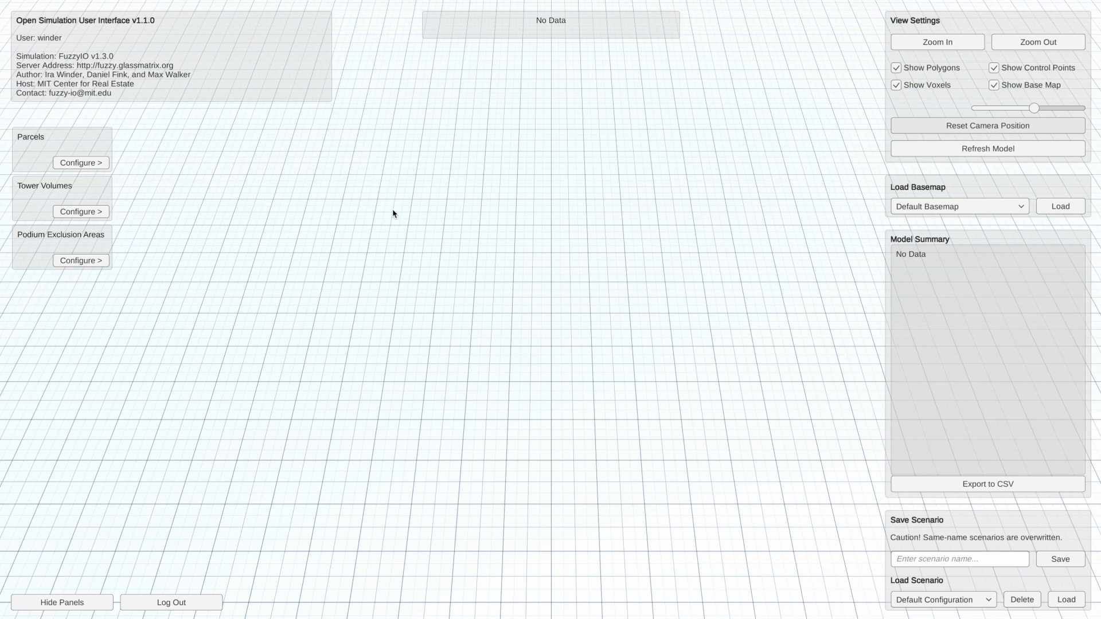
{"action": "left_click", "coordinate": [104, 163]}
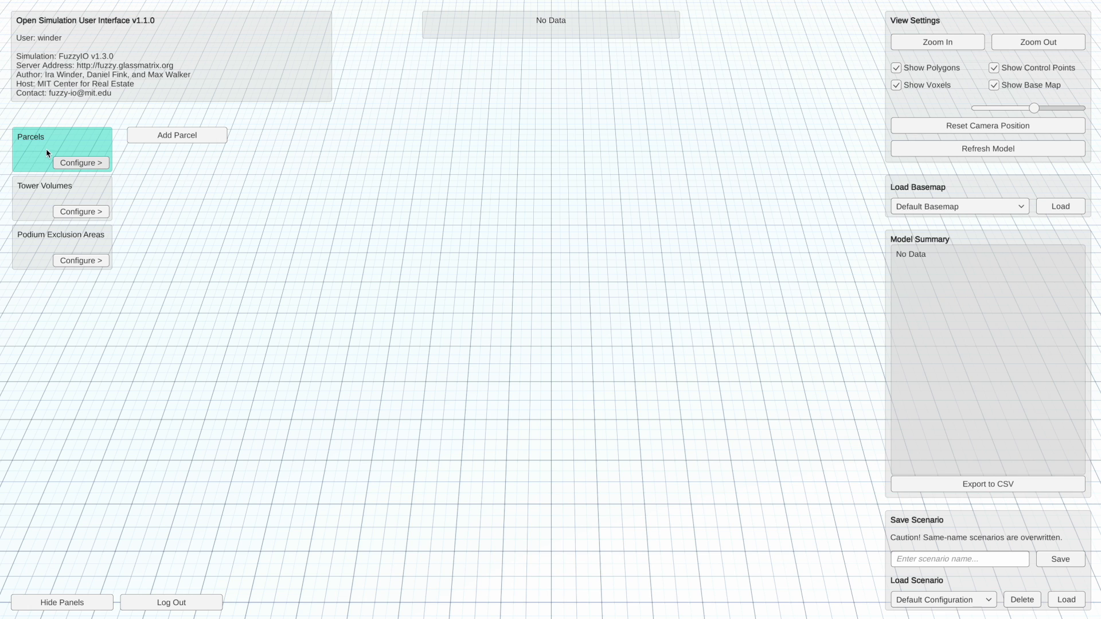
{"action": "left_click", "coordinate": [181, 137]}
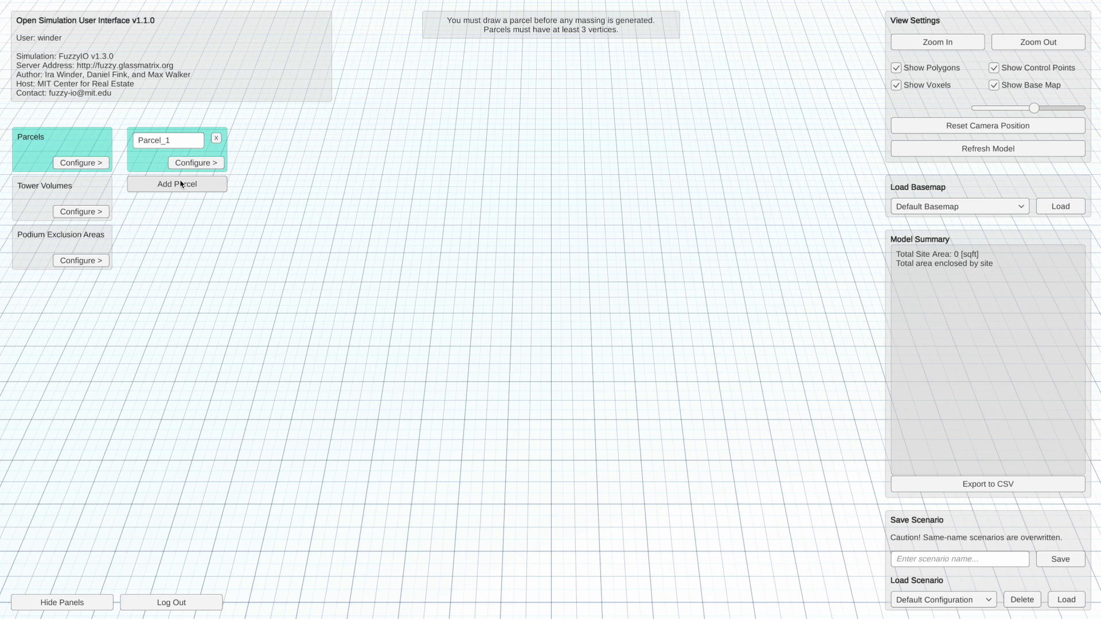
{"action": "left_click", "coordinate": [184, 144]}
{"action": "type", "text": "A_"}
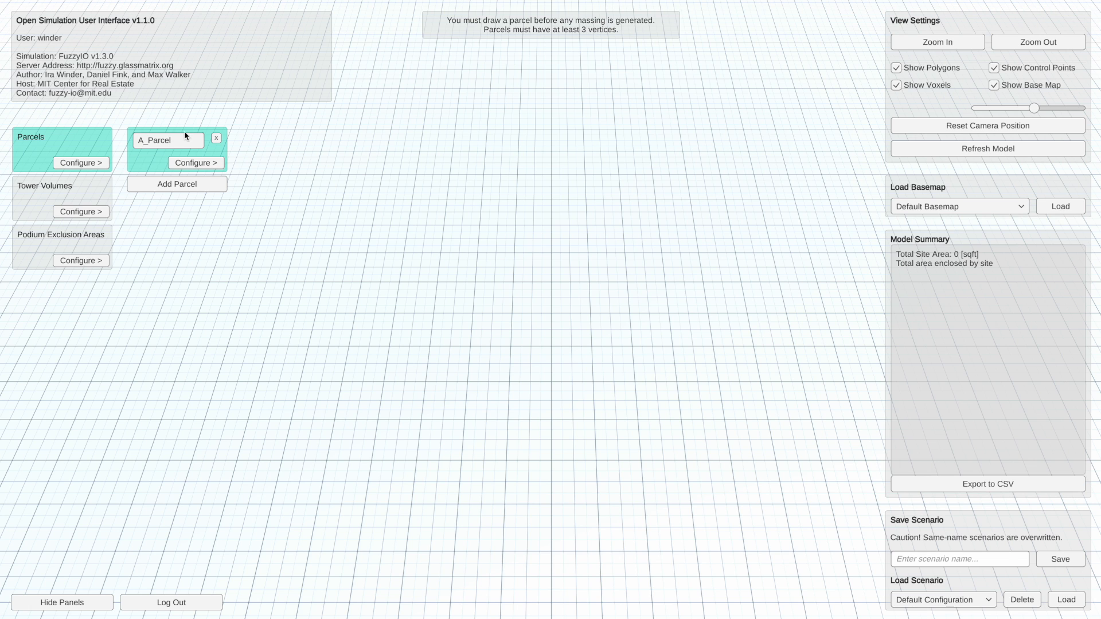
- Draw the outline of A_Parcel as a four-sided polygon by placing four vertices on the grid, and end vertex placement
{"action": "left_click", "coordinate": [203, 165]}
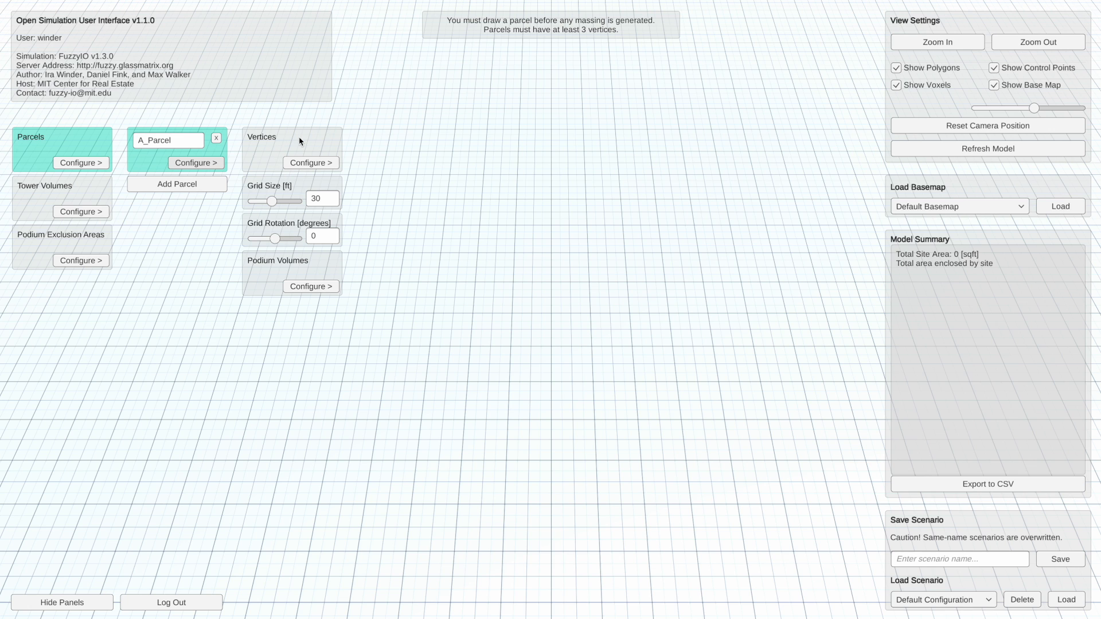
{"action": "left_click", "coordinate": [316, 164]}
{"action": "left_click", "coordinate": [445, 137]}
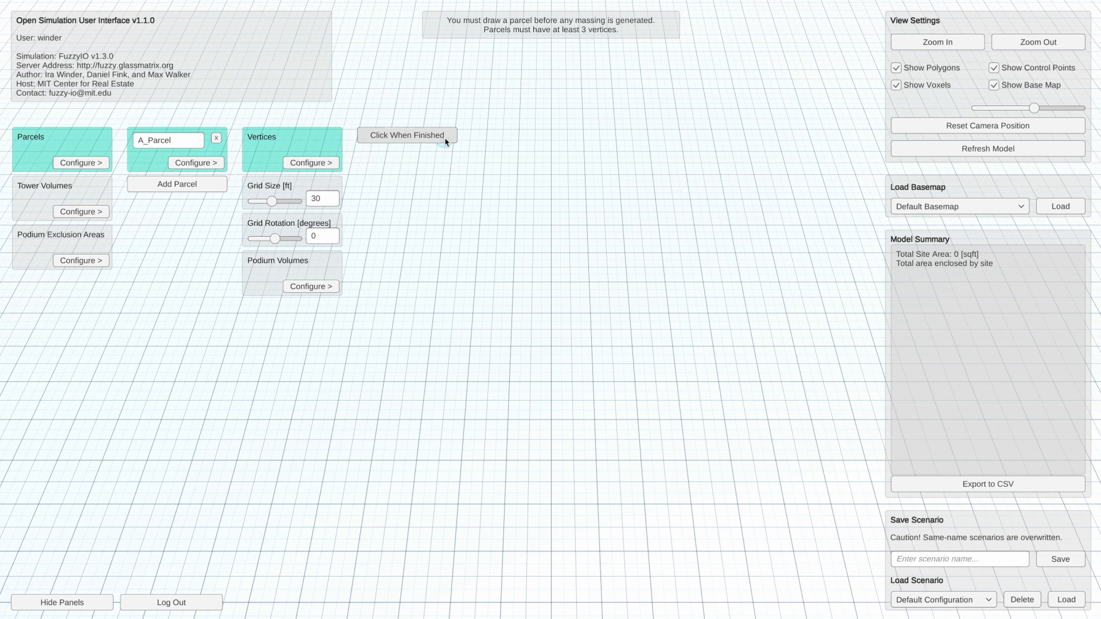
{"action": "left_click", "coordinate": [551, 254]}
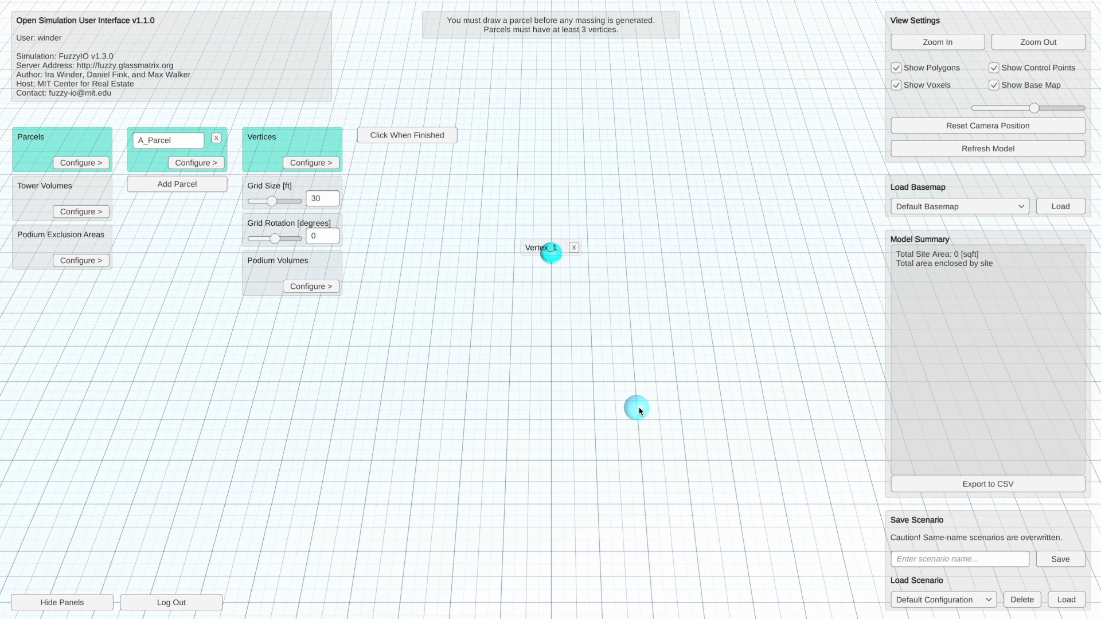
{"action": "left_click", "coordinate": [683, 421]}
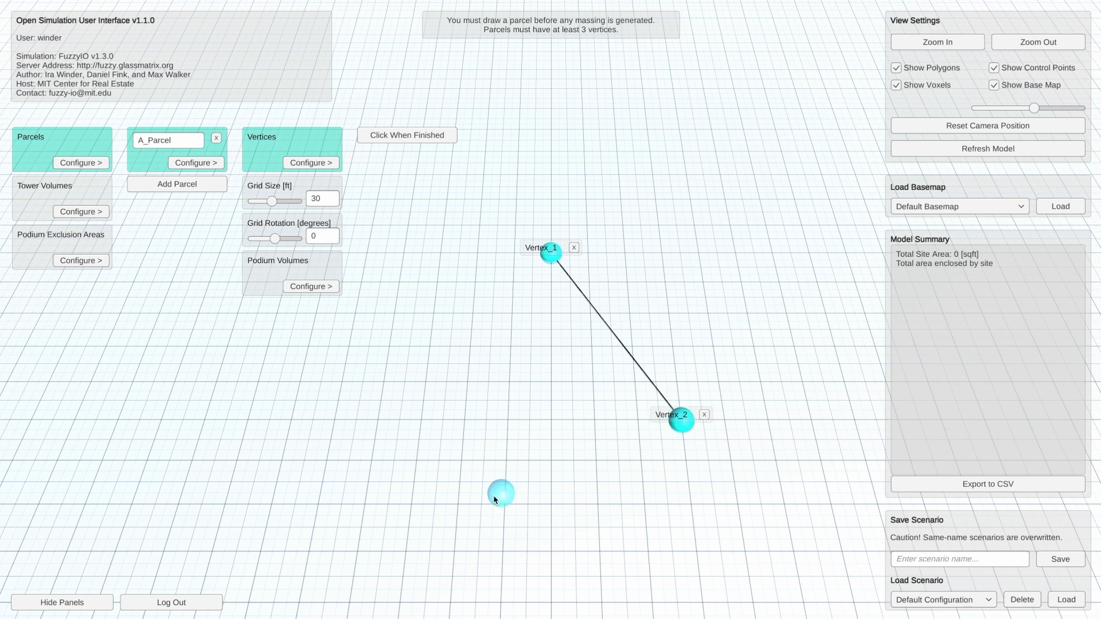
{"action": "left_click", "coordinate": [406, 551]}
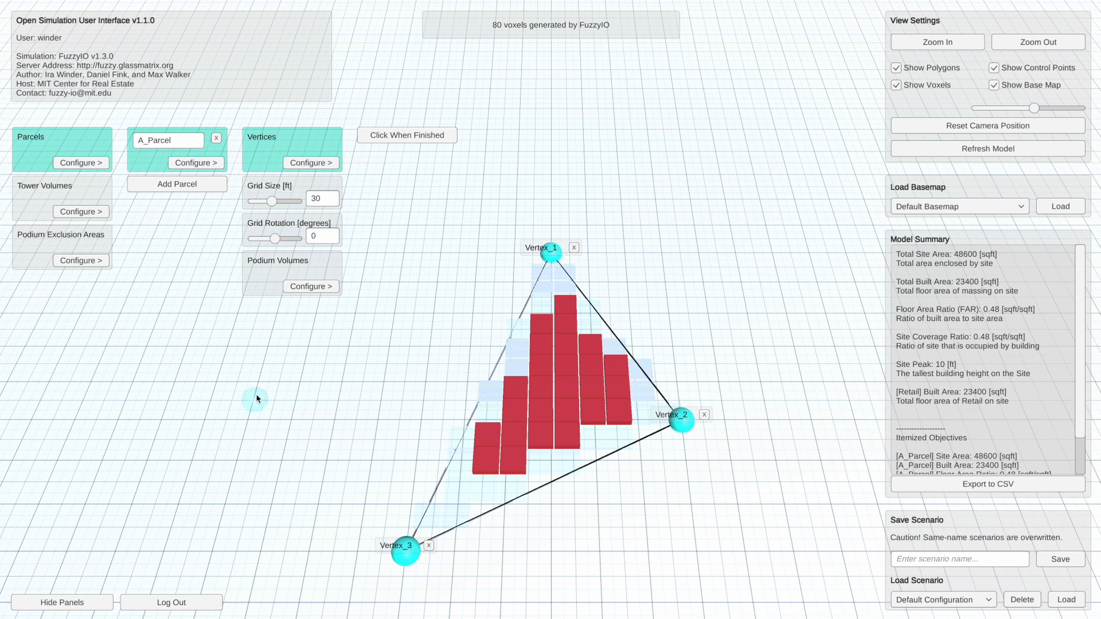
{"action": "left_click", "coordinate": [228, 348]}
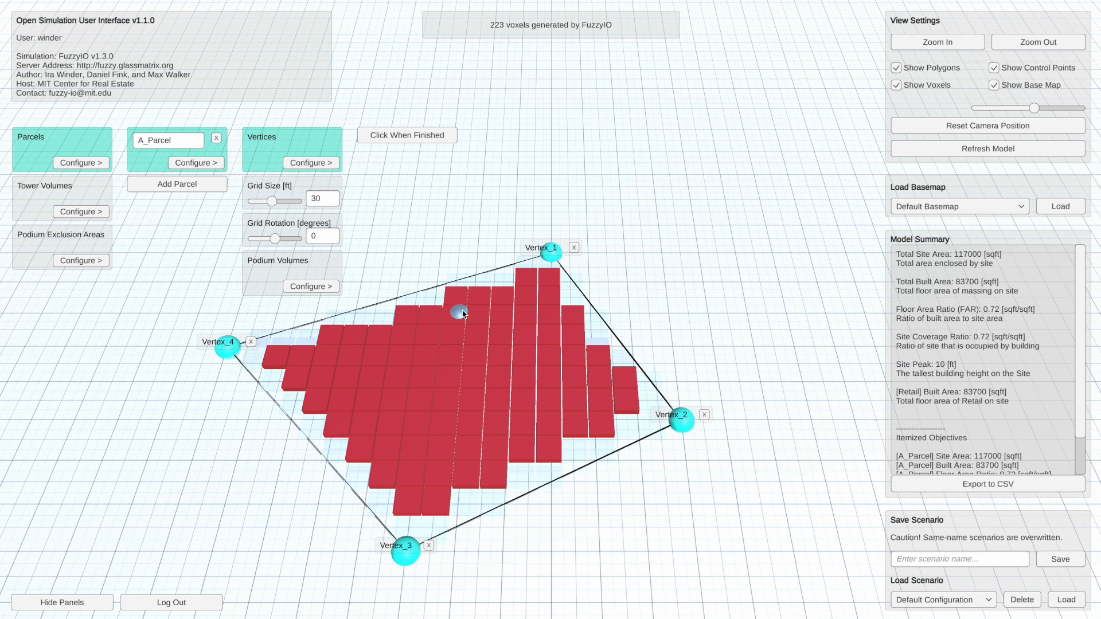
{"action": "key", "text": "Escape"}
- Add a fifth vertex to A_Parcel outside the edge between Vertex_4 and Vertex_1, and end vertex placement
{"action": "middle_click_drag", "start_coordinate": [421, 367], "coordinate": [484, 200]}
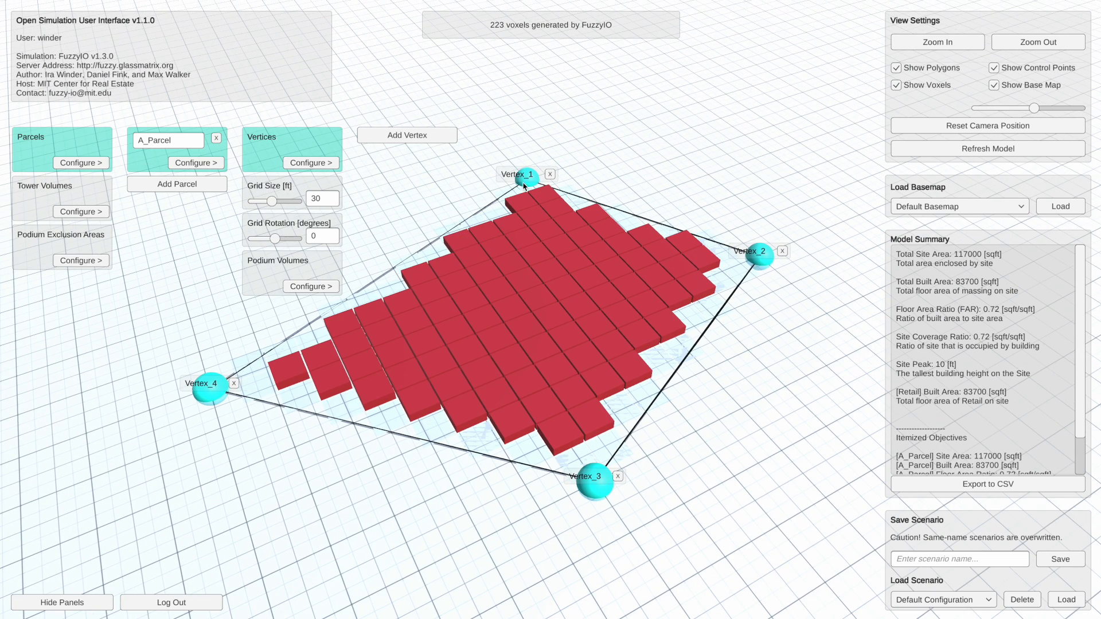
{"action": "middle_click_drag", "start_coordinate": [572, 274], "coordinate": [545, 248]}
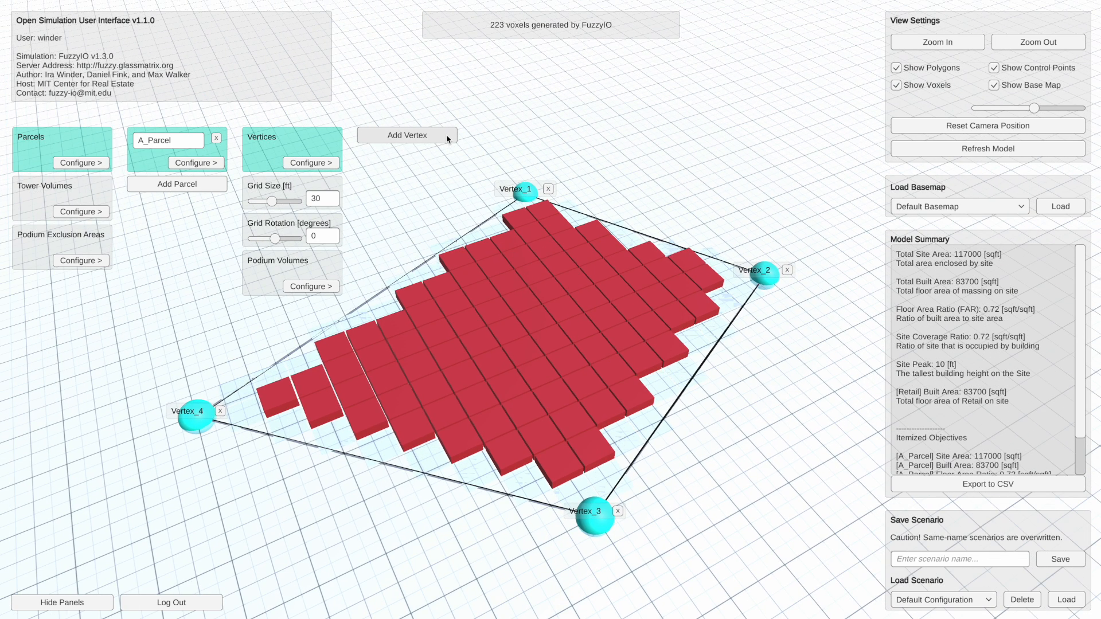
{"action": "middle_click_drag", "start_coordinate": [413, 205], "coordinate": [453, 211]}
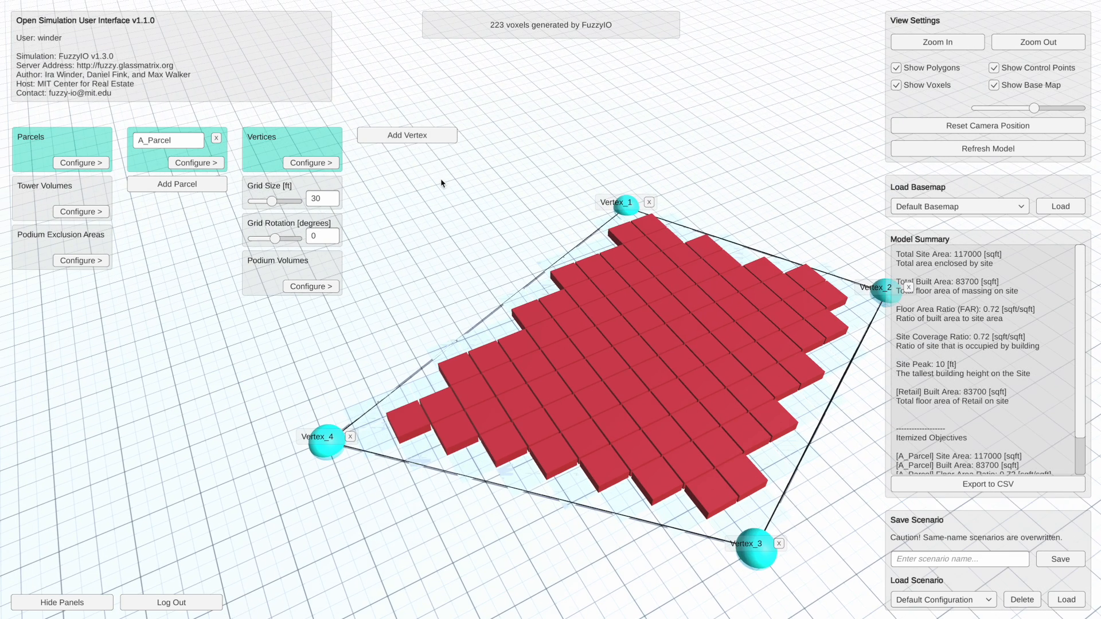
{"action": "left_click", "coordinate": [429, 139]}
{"action": "left_click", "coordinate": [397, 248]}
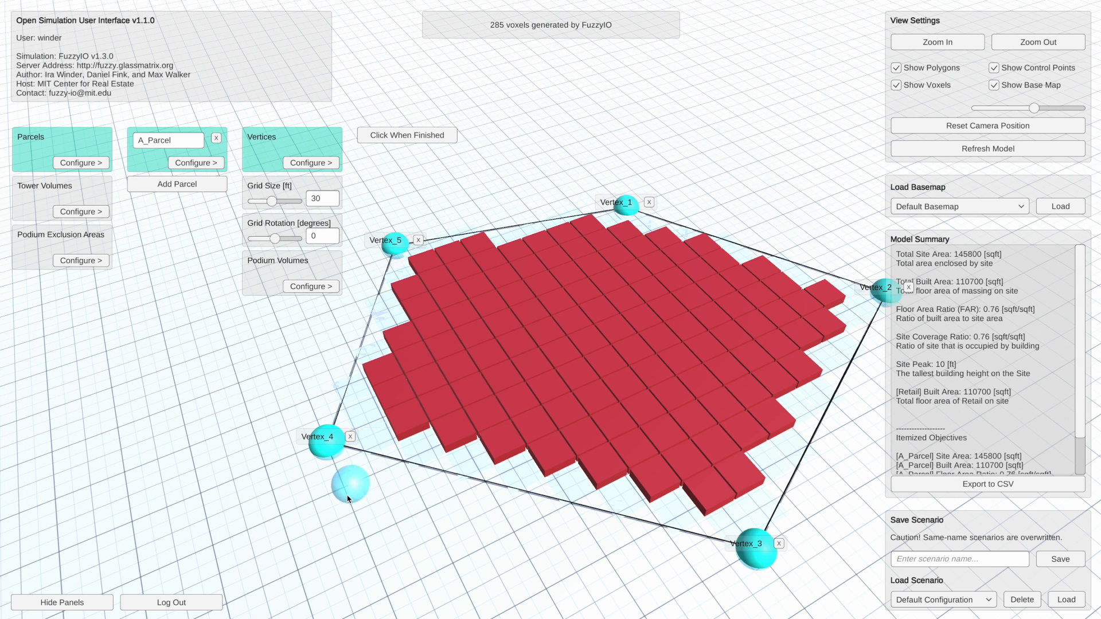
{"action": "key", "text": "Escape"}
- Delete Vertex_5 from the outline of A_Parcel
{"action": "left_click_drag", "start_coordinate": [497, 226], "coordinate": [554, 219]}
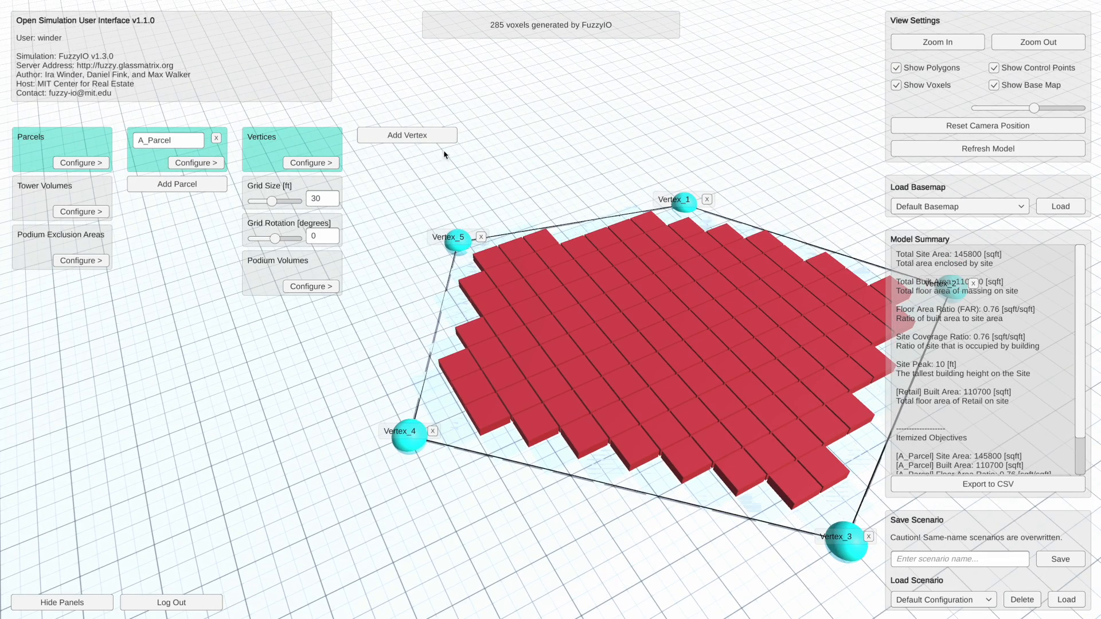
{"action": "left_click_drag", "start_coordinate": [540, 345], "coordinate": [539, 308]}
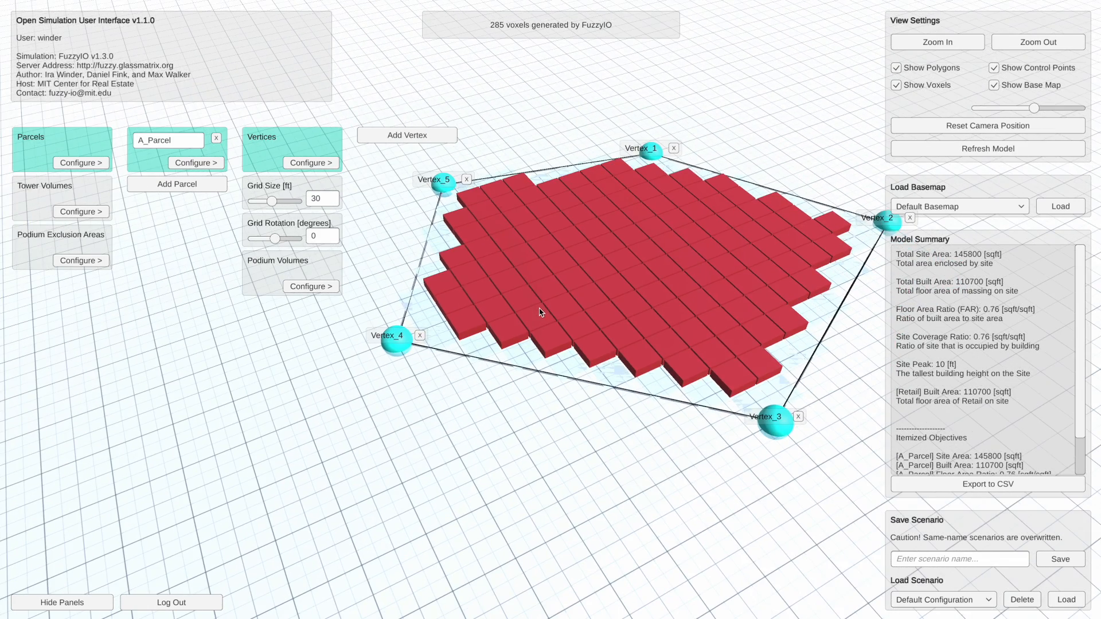
{"action": "left_click", "coordinate": [469, 180]}
- Move Vertex_1 of A_Parcel outward, away from the other corners, to enlarge the parcel
{"action": "left_click_drag", "start_coordinate": [539, 205], "coordinate": [486, 241]}
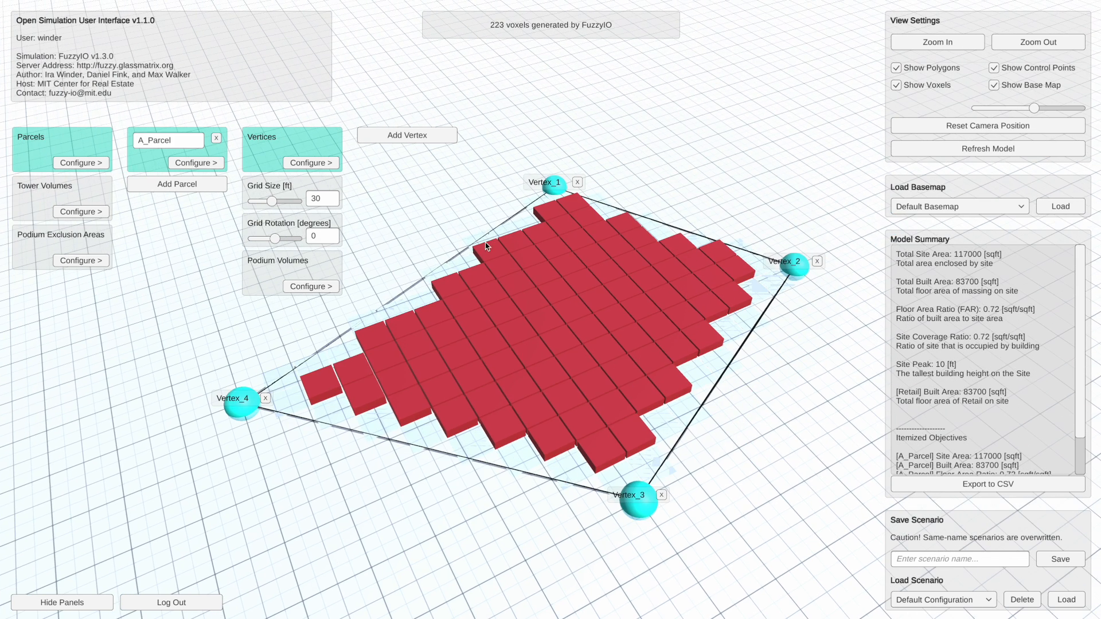
{"action": "left_click_drag", "start_coordinate": [493, 285], "coordinate": [516, 286]}
{"action": "right_click_drag", "start_coordinate": [463, 331], "coordinate": [523, 339]}
{"action": "left_click_drag", "start_coordinate": [350, 327], "coordinate": [200, 374]}
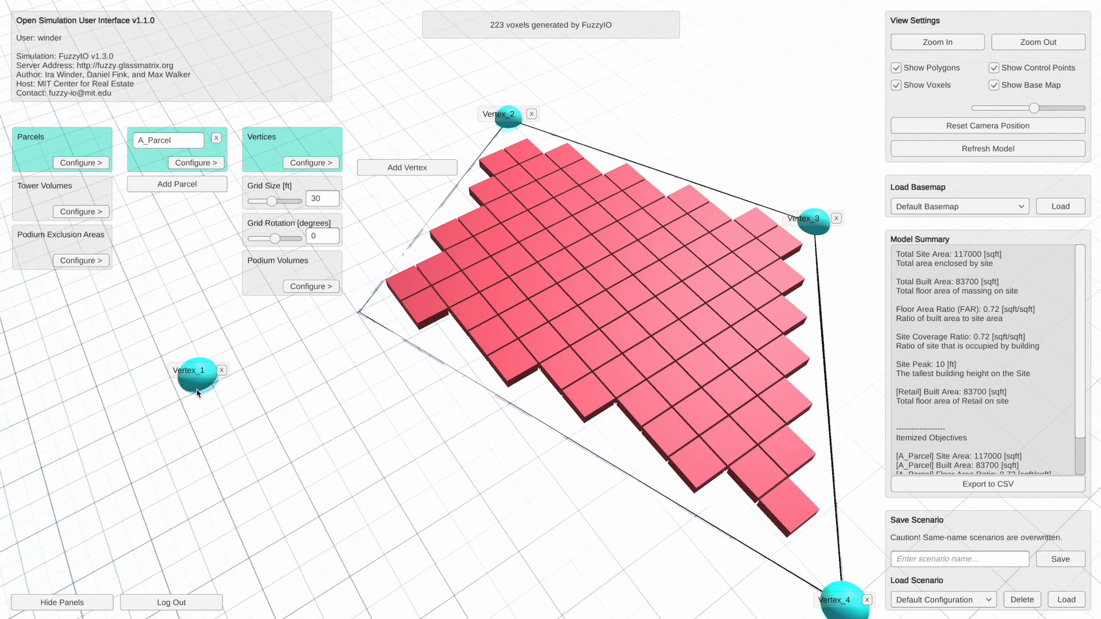
- Set the grid size of A_Parcel to 40 ft
{"action": "right_click_drag", "start_coordinate": [477, 425], "coordinate": [509, 344]}
{"action": "right_click_drag", "start_coordinate": [518, 406], "coordinate": [500, 389]}
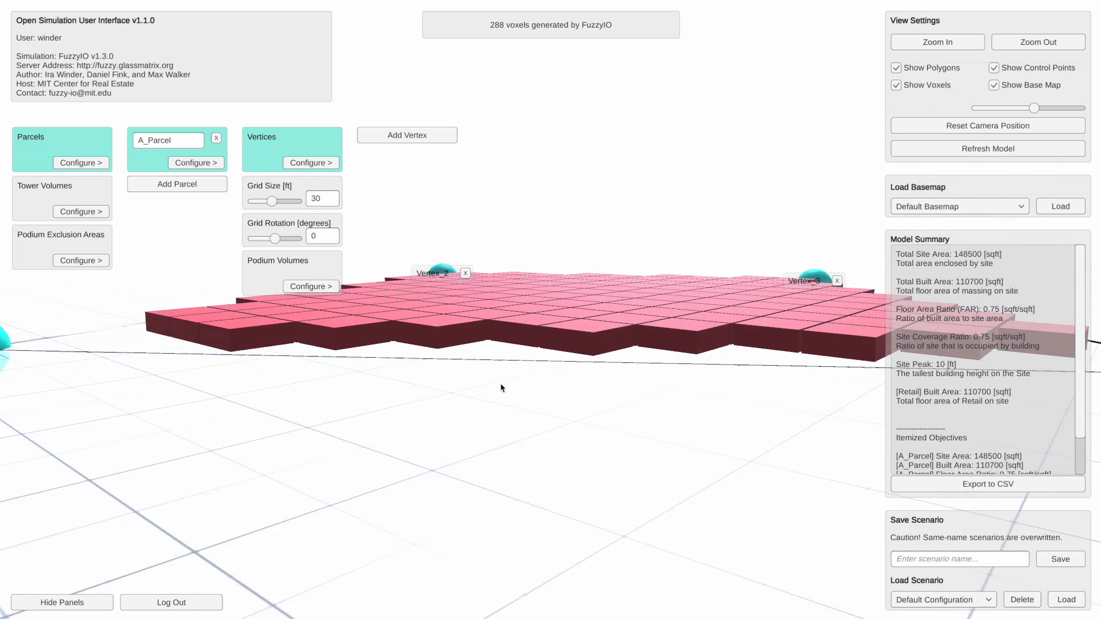
{"action": "right_click_drag", "start_coordinate": [567, 376], "coordinate": [452, 294]}
{"action": "left_click", "coordinate": [332, 198]}
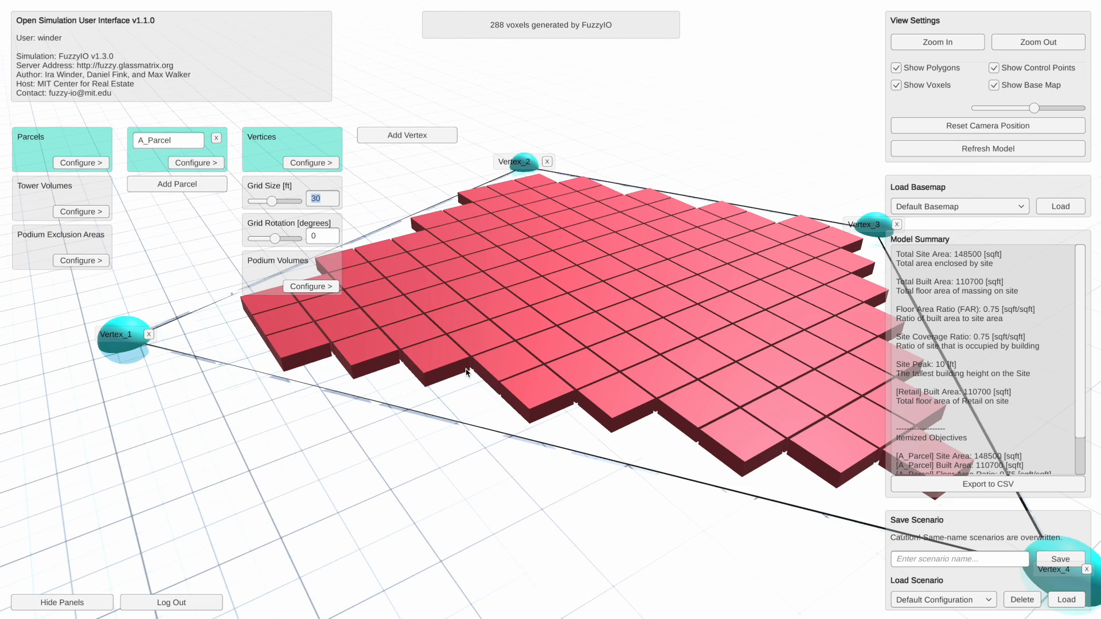
{"action": "right_click_drag", "start_coordinate": [561, 410], "coordinate": [585, 421]}
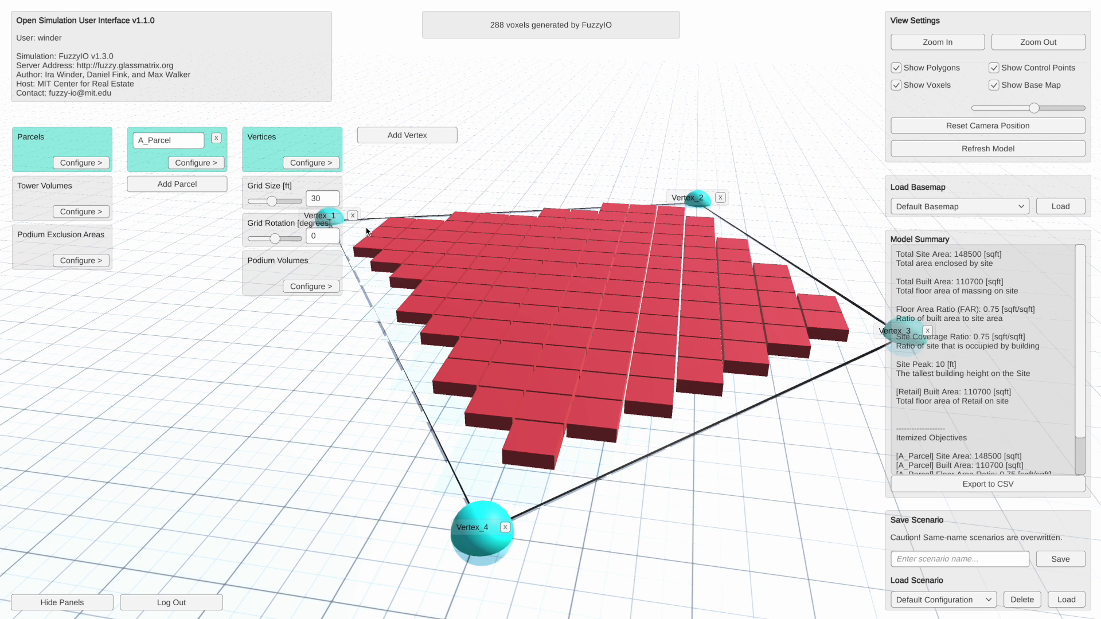
{"action": "left_click_drag", "start_coordinate": [274, 201], "coordinate": [284, 204]}
- Set the grid rotation of A_Parcel to -44 degrees
{"action": "right_click_drag", "start_coordinate": [680, 370], "coordinate": [660, 385]}
{"action": "scroll", "coordinate": [663, 398], "scroll_direction": "down", "scroll_amount": 5}
{"action": "scroll", "coordinate": [664, 393], "scroll_direction": "up", "scroll_amount": 5}
{"action": "middle_click_drag", "start_coordinate": [625, 433], "coordinate": [617, 405]}
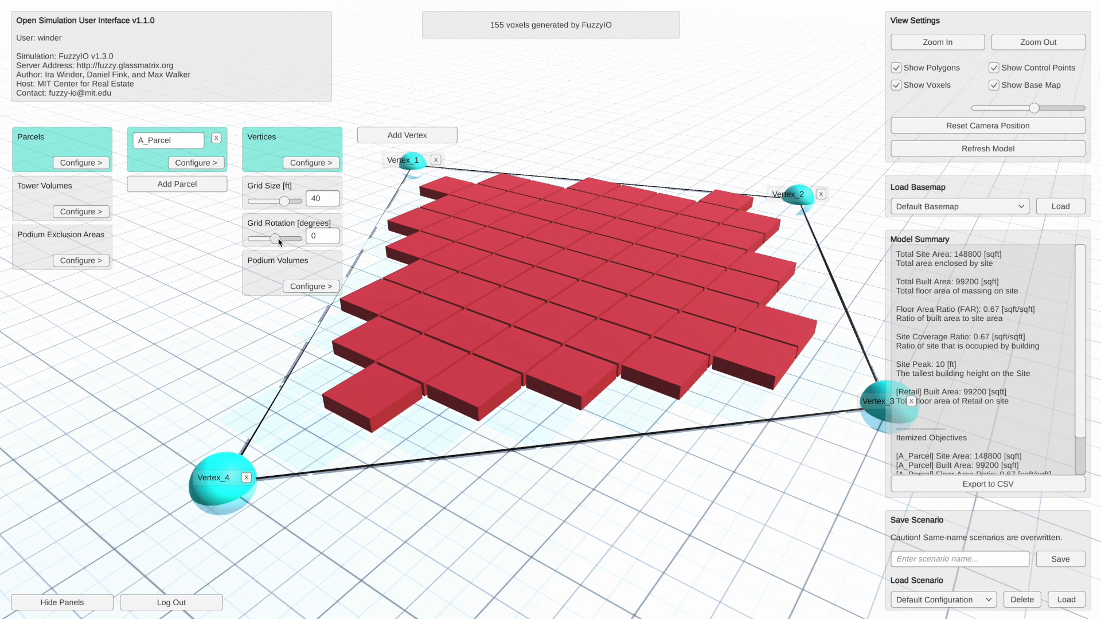
{"action": "left_click_drag", "start_coordinate": [283, 242], "coordinate": [253, 239]}
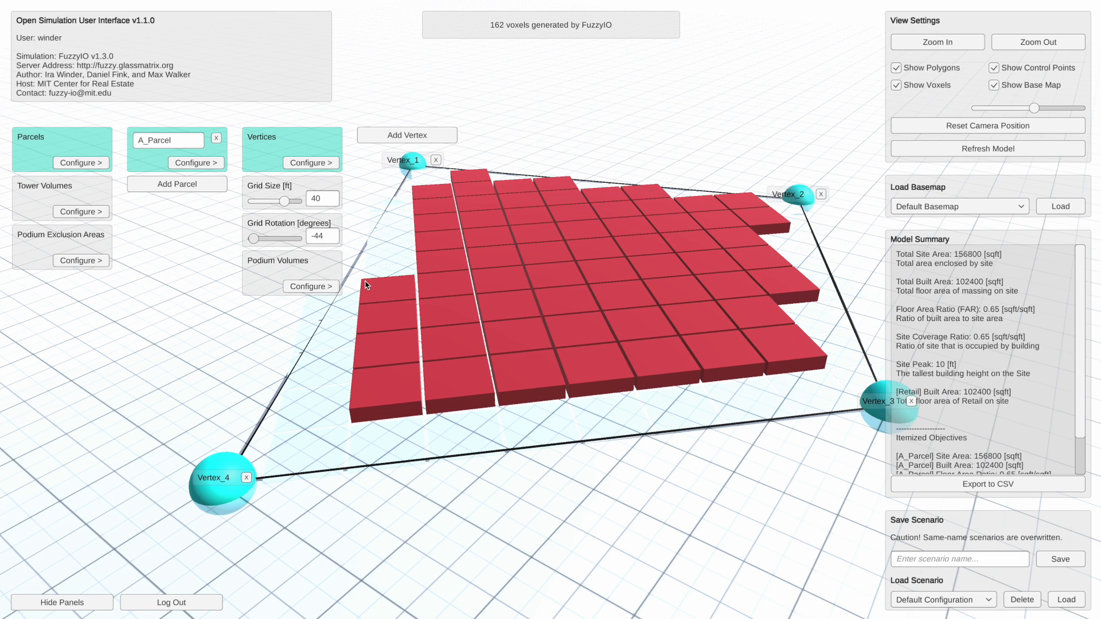
- Open the podium volumes of A_Parcel and bring up the settings of Podium Volume_1
{"action": "left_click_drag", "start_coordinate": [449, 388], "coordinate": [484, 362]}
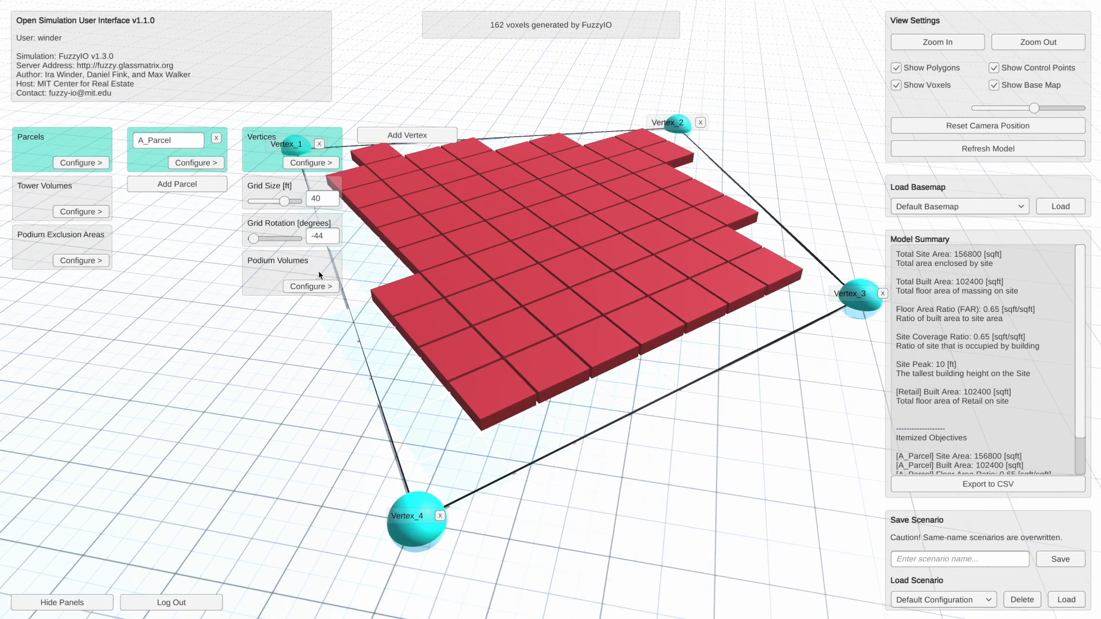
{"action": "left_click_drag", "start_coordinate": [573, 287], "coordinate": [592, 308]}
{"action": "right_click_drag", "start_coordinate": [603, 311], "coordinate": [557, 376]}
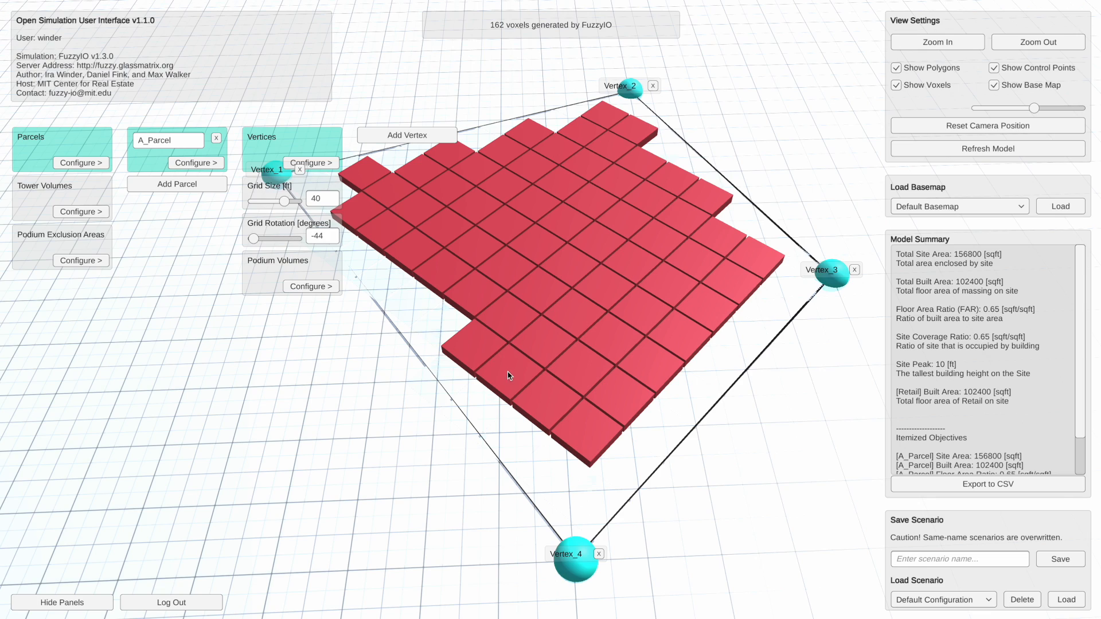
{"action": "right_click_drag", "start_coordinate": [678, 339], "coordinate": [651, 350]}
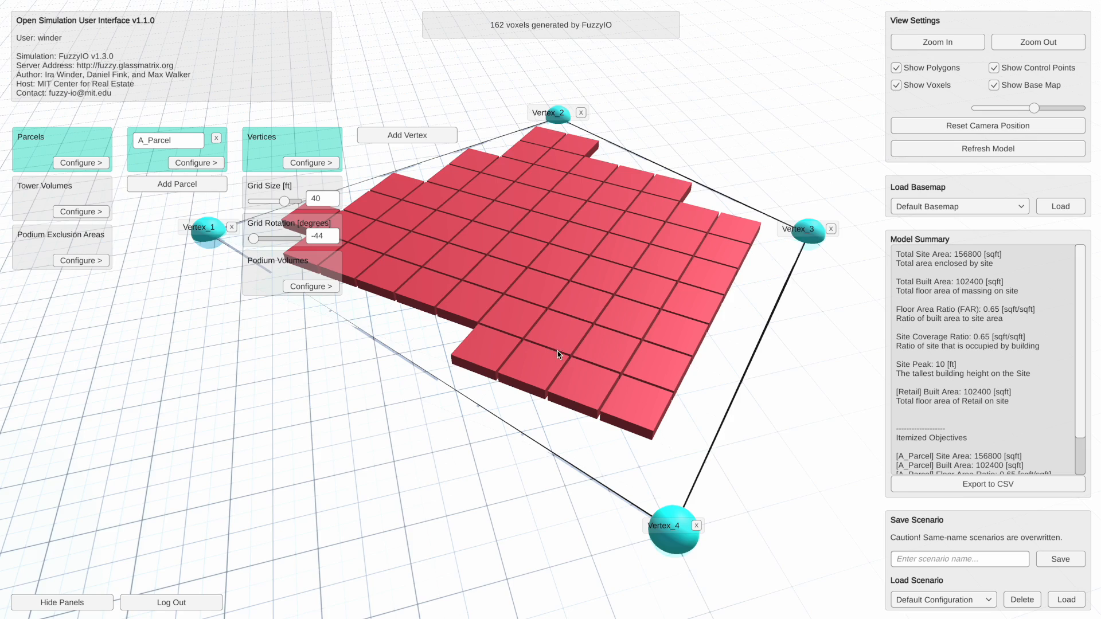
{"action": "middle_click_drag", "start_coordinate": [554, 351], "coordinate": [577, 352]}
{"action": "right_click_drag", "start_coordinate": [591, 369], "coordinate": [589, 368]}
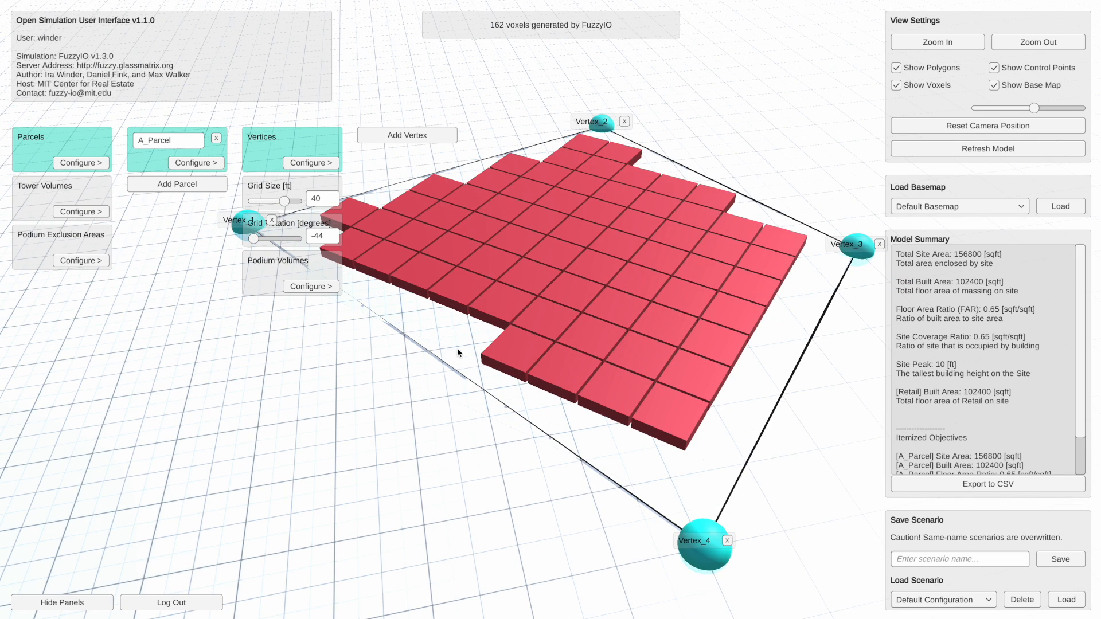
{"action": "left_click", "coordinate": [293, 286]}
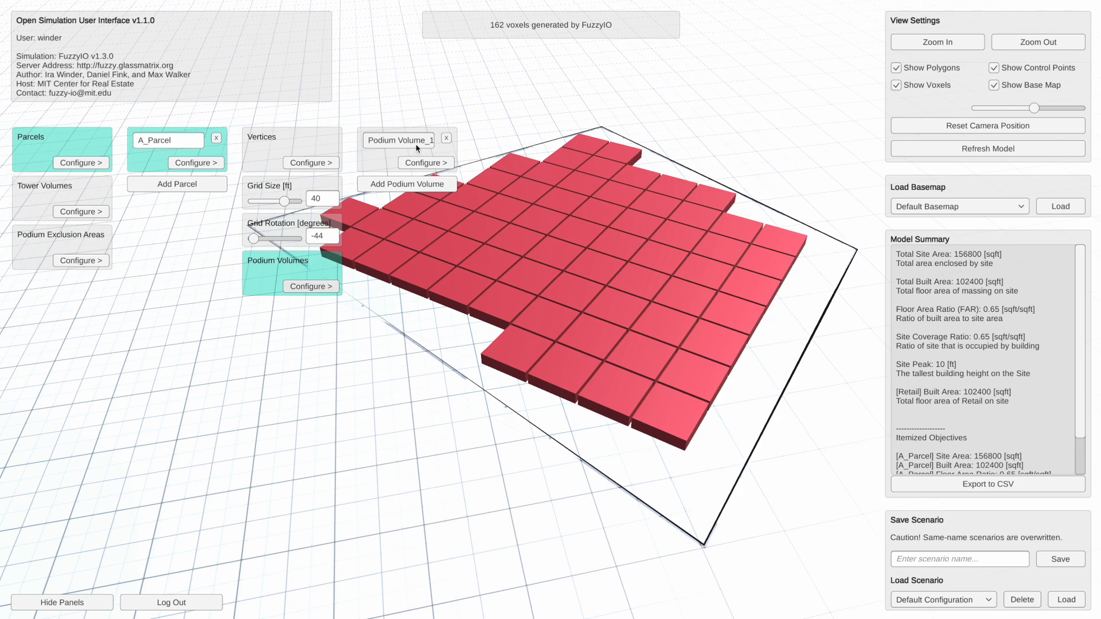
{"action": "left_click", "coordinate": [438, 164]}
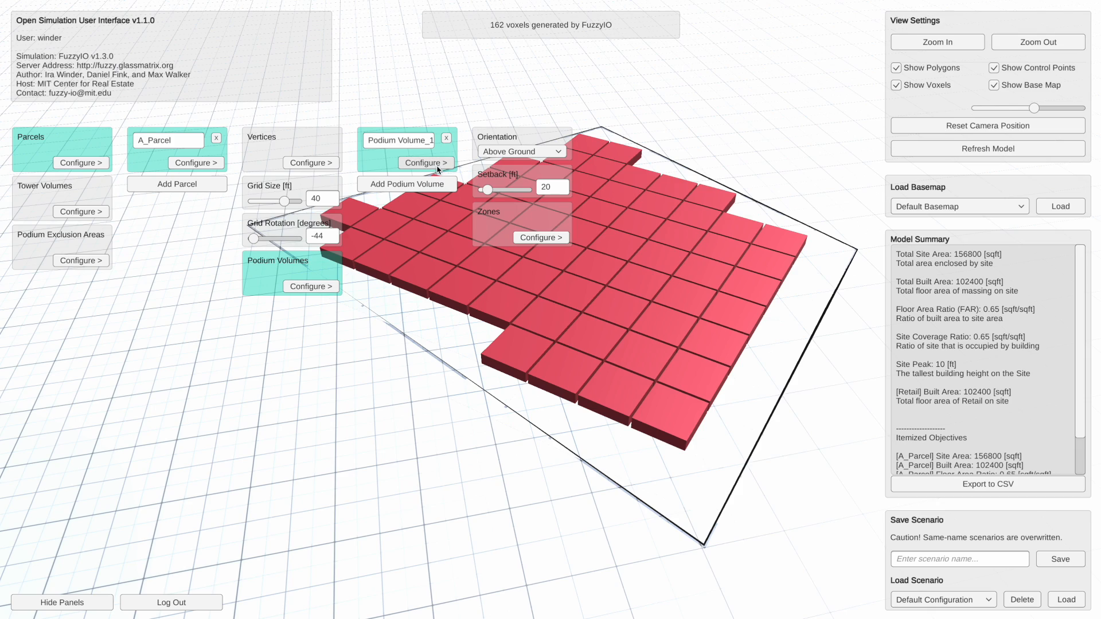
{"action": "left_click_drag", "start_coordinate": [607, 315], "coordinate": [634, 323]}
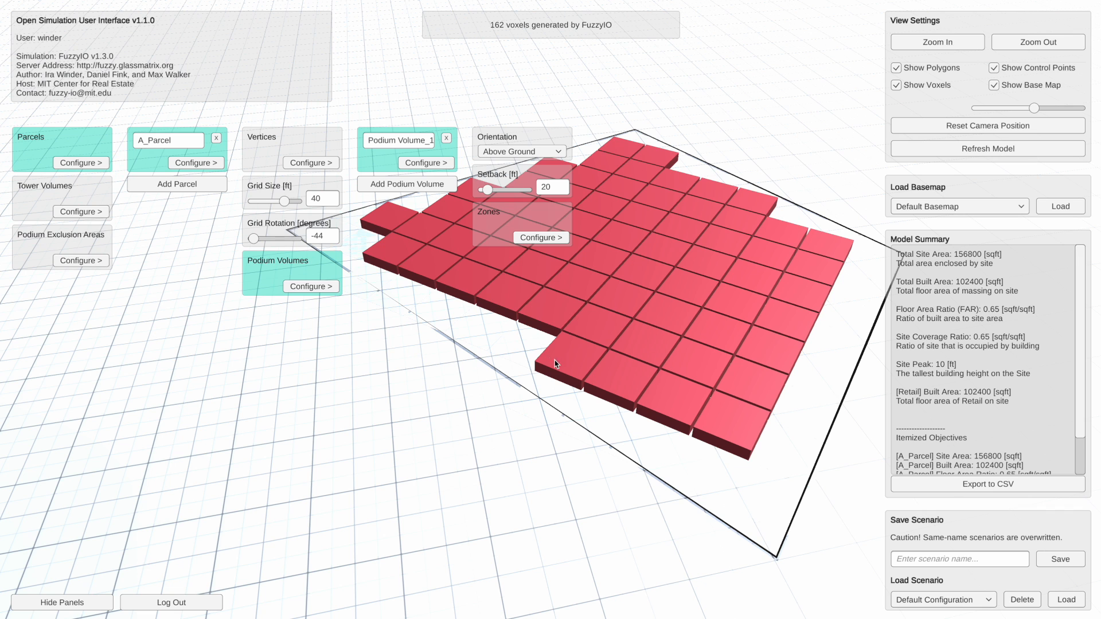
- Set the orientation of Podium Volume_1 to Below Ground and view the parcel from a low angle
{"action": "left_click", "coordinate": [549, 152]}
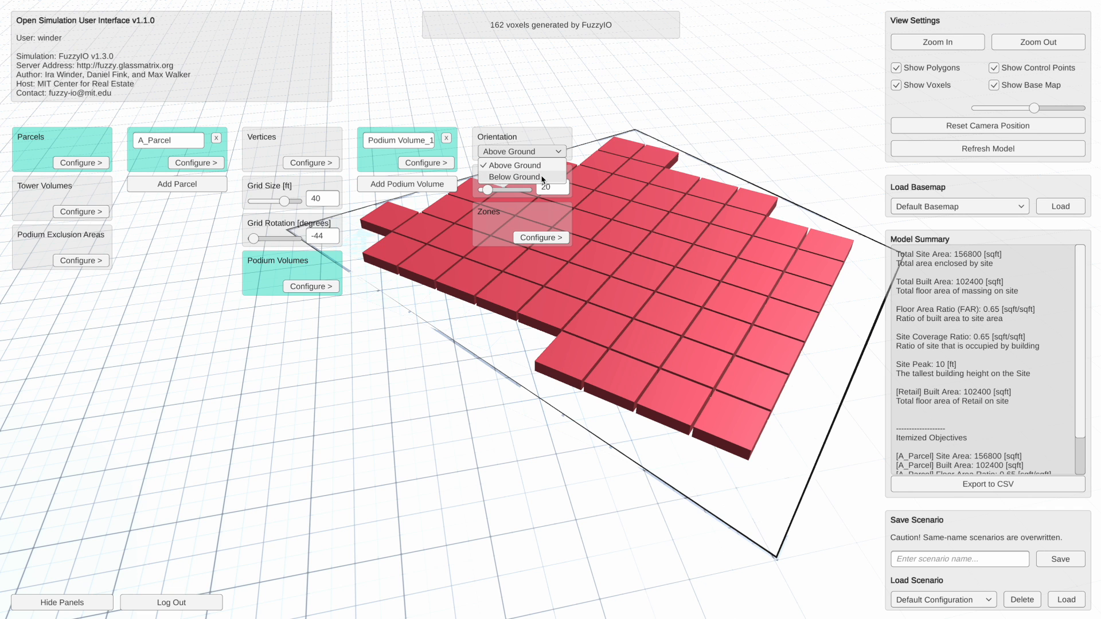
{"action": "left_click", "coordinate": [542, 179]}
{"action": "left_click_drag", "start_coordinate": [538, 409], "coordinate": [555, 392]}
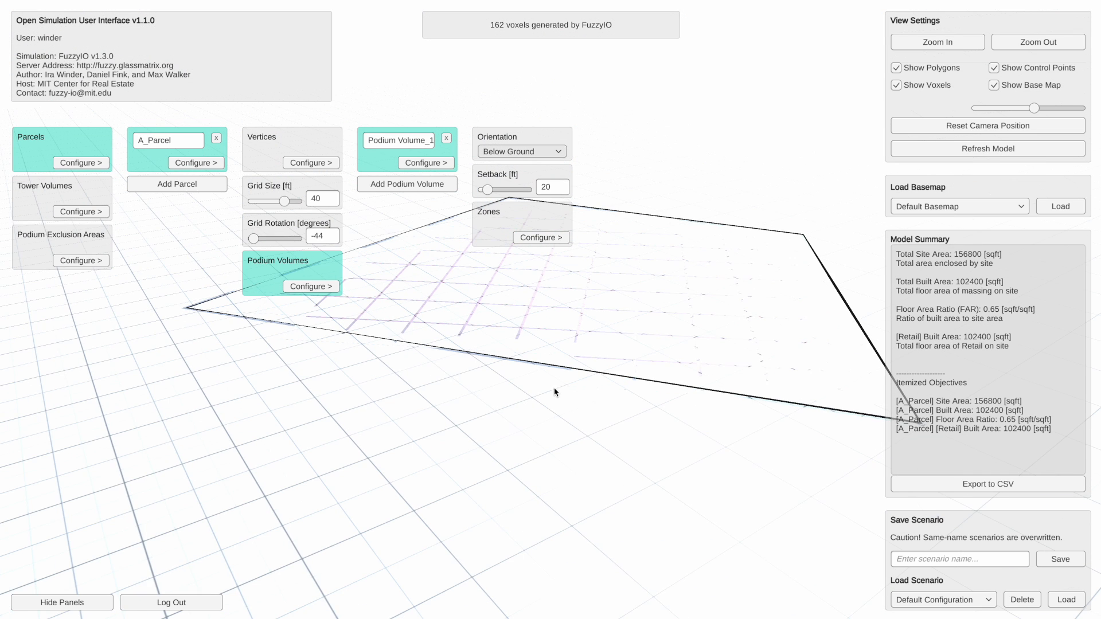
{"action": "left_click_drag", "start_coordinate": [737, 265], "coordinate": [714, 315]}
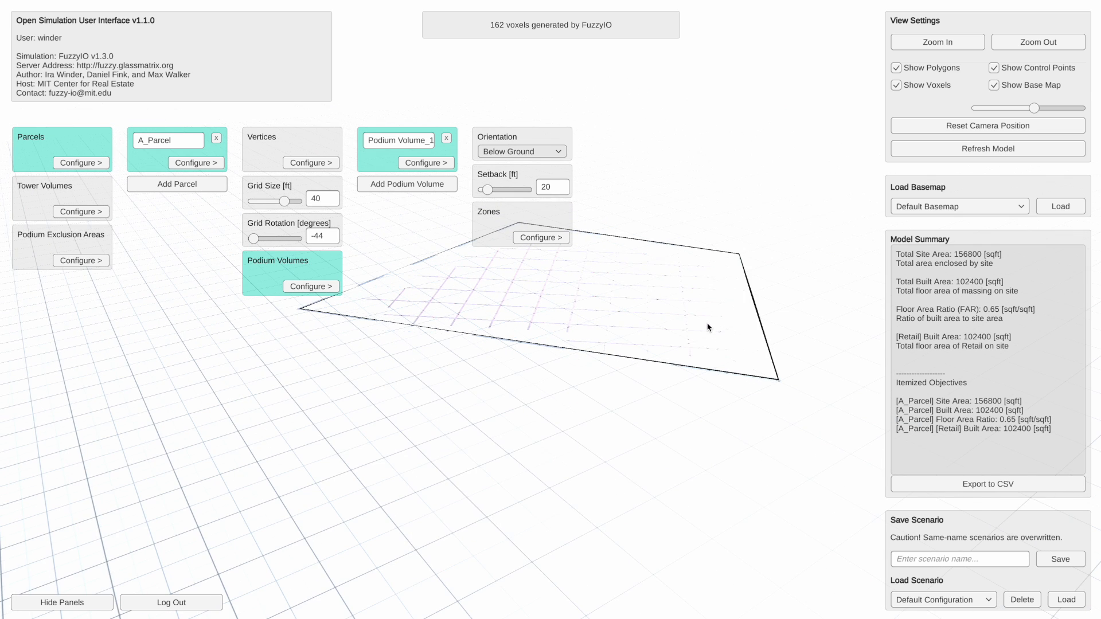
{"action": "scroll", "coordinate": [708, 326], "scroll_direction": "up", "scroll_amount": 1}
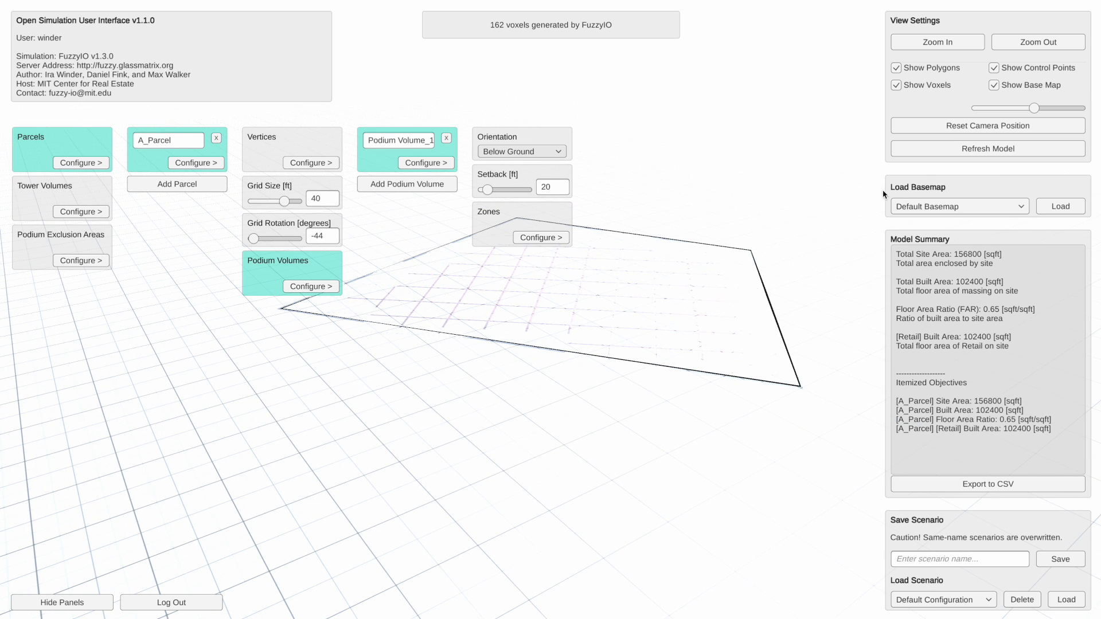
- Hide the base map beneath the parcel
{"action": "left_click", "coordinate": [994, 86]}
{"action": "left_click_drag", "start_coordinate": [731, 366], "coordinate": [674, 347]}
- Set the orientation of Podium Volume_1 back to Above Ground
{"action": "left_click", "coordinate": [529, 152]}
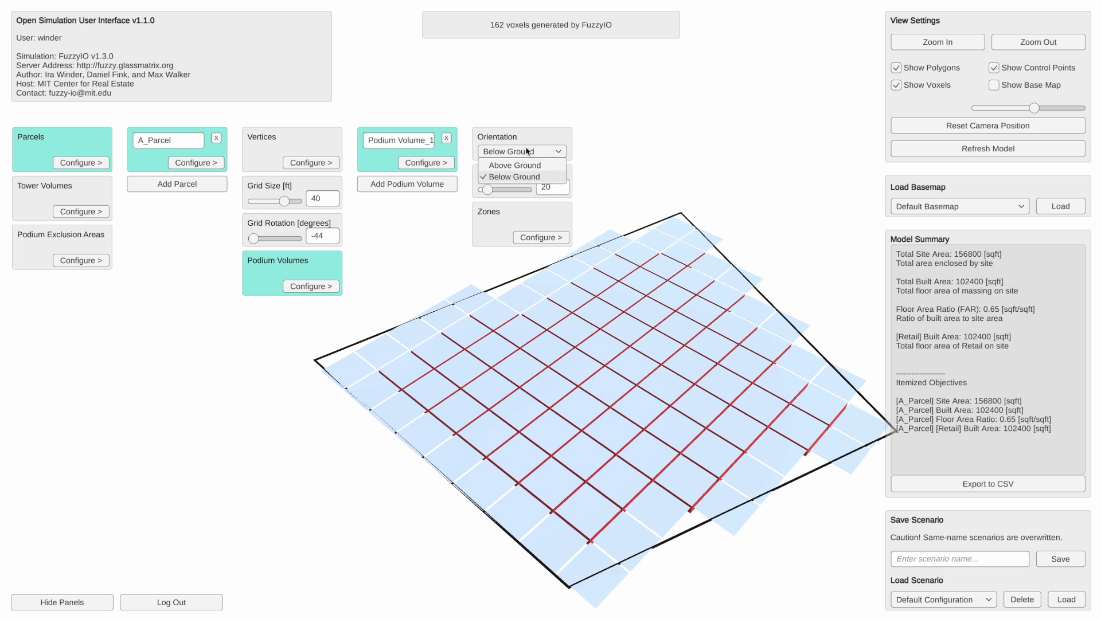
{"action": "left_click", "coordinate": [527, 166]}
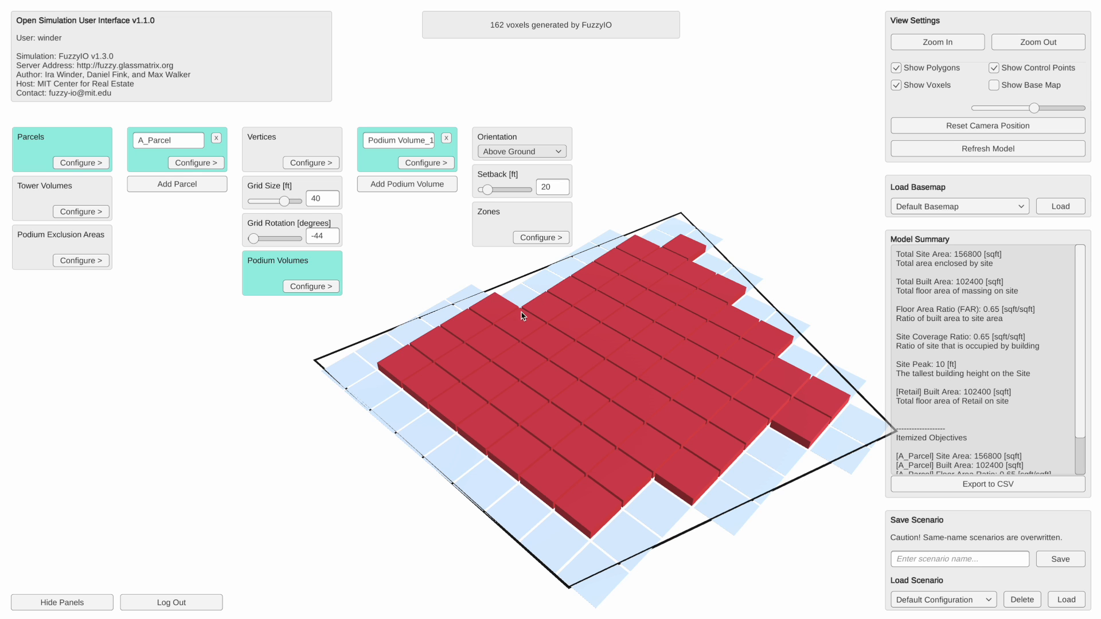
- Set the setback of Podium Volume_1 to 80 ft
{"action": "left_click", "coordinate": [546, 187]}
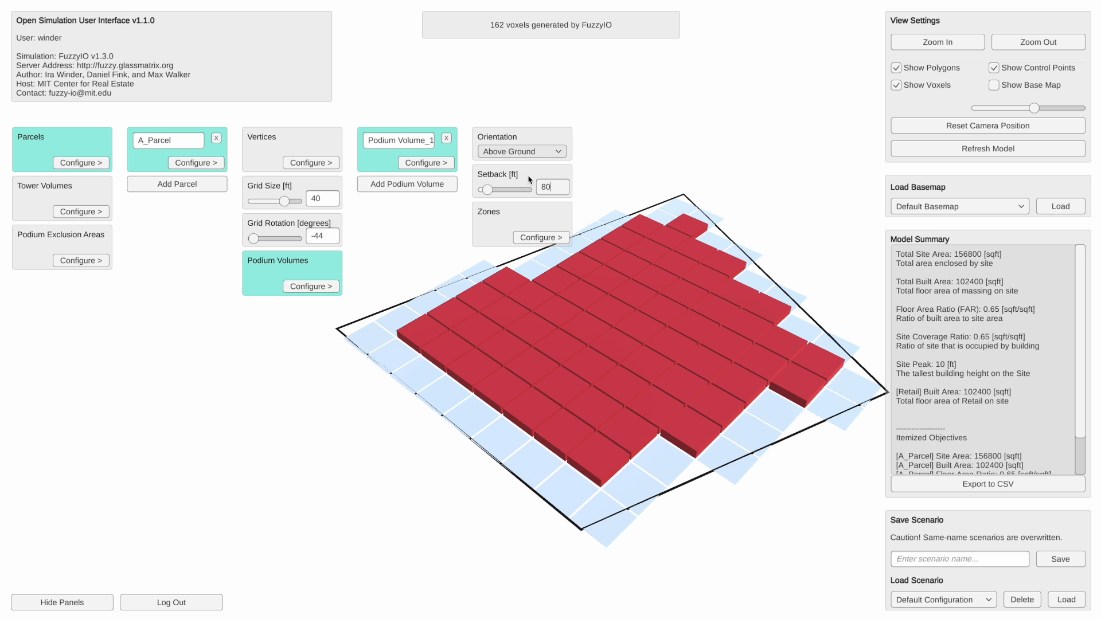
{"action": "key", "text": "Return"}
{"action": "left_click_drag", "start_coordinate": [521, 347], "coordinate": [555, 404]}
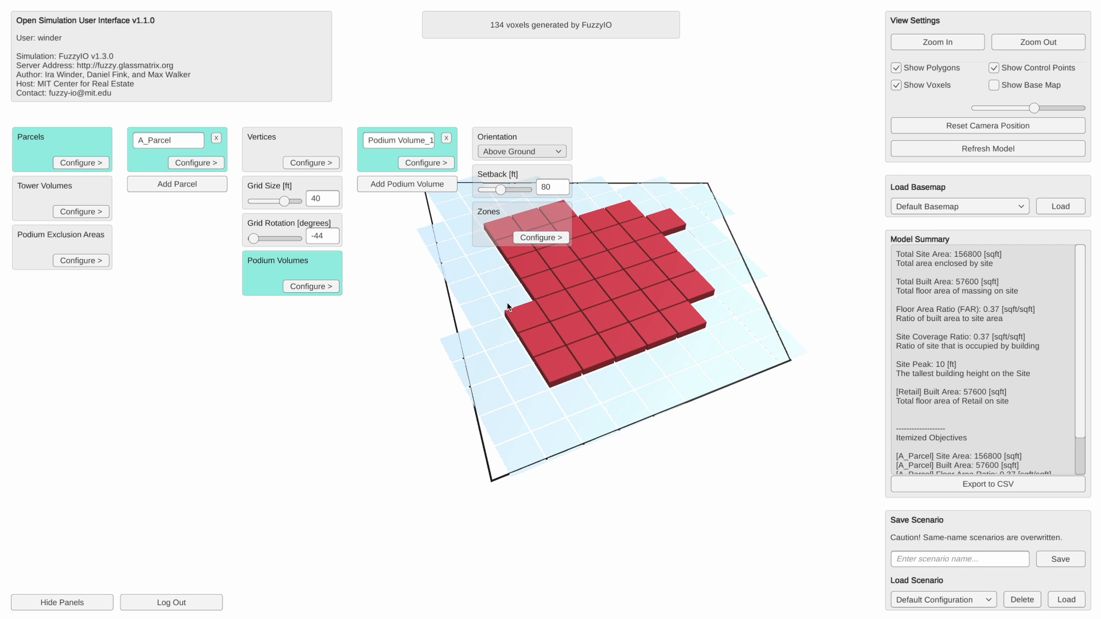
{"action": "left_click_drag", "start_coordinate": [769, 374], "coordinate": [818, 341]}
{"action": "left_click_drag", "start_coordinate": [633, 306], "coordinate": [604, 410]}
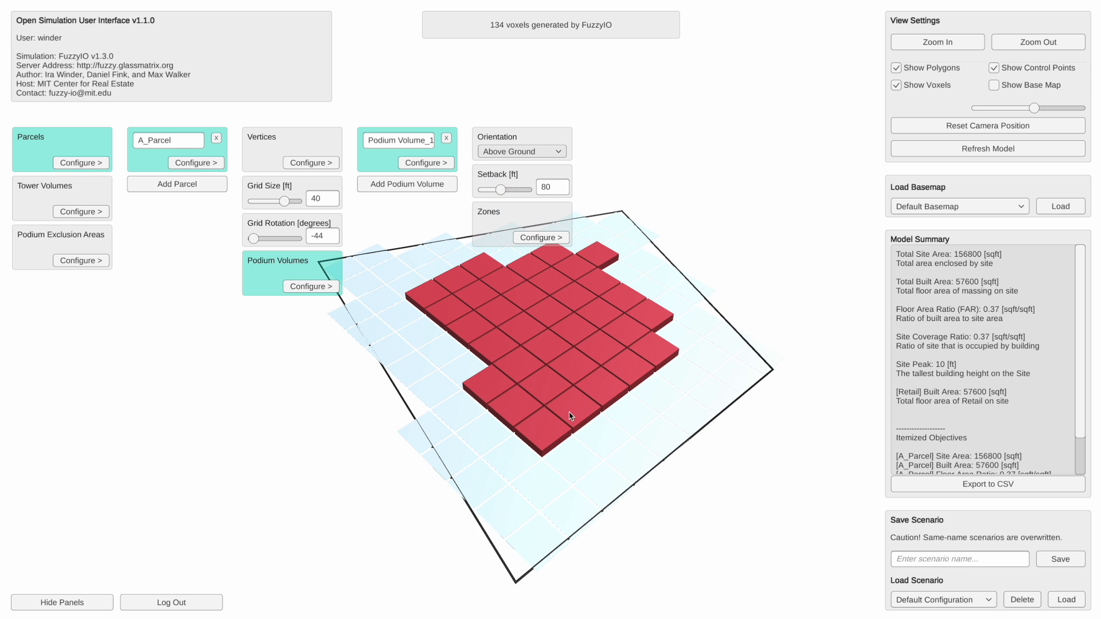
- Open the settings of Zone_1 in Podium Volume_1 and set its number of floors to 5
{"action": "left_click", "coordinate": [556, 242]}
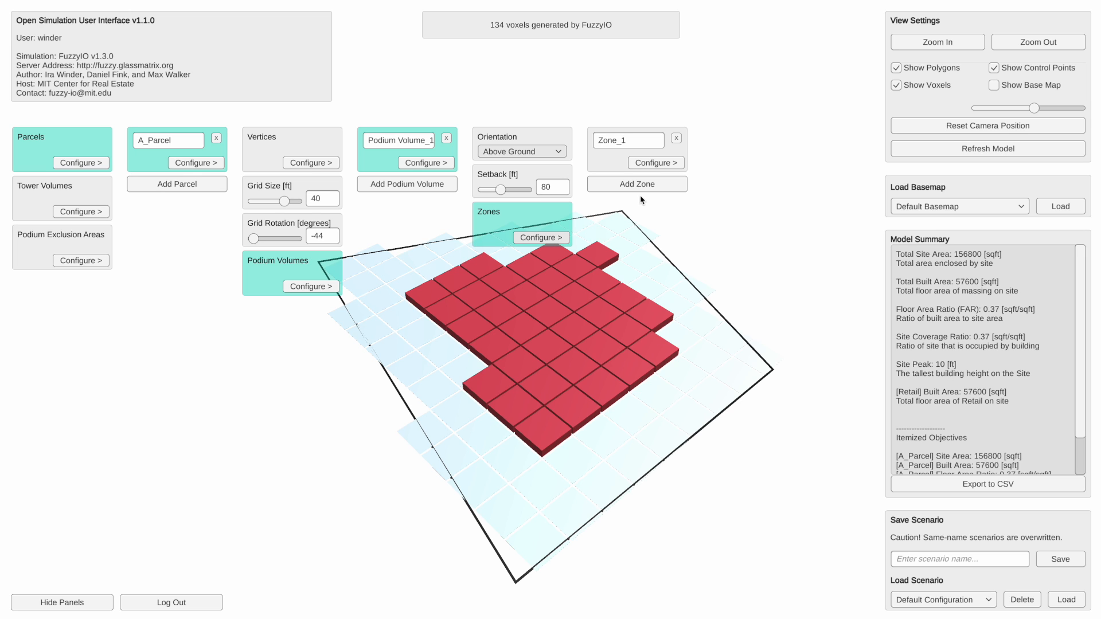
{"action": "left_click", "coordinate": [660, 165]}
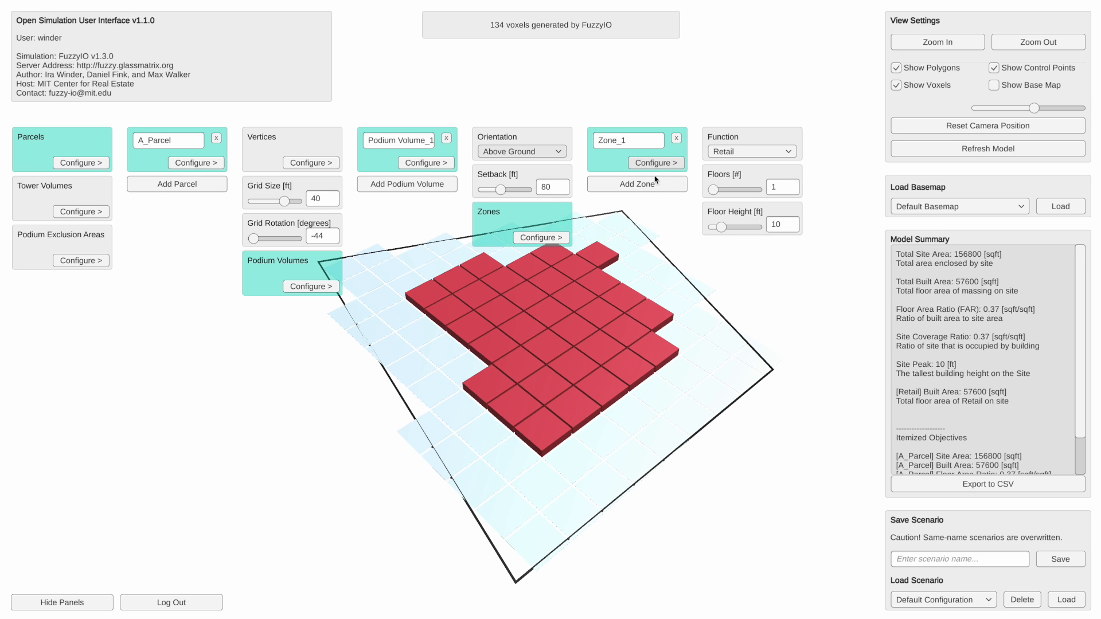
{"action": "left_click_drag", "start_coordinate": [542, 377], "coordinate": [565, 342]}
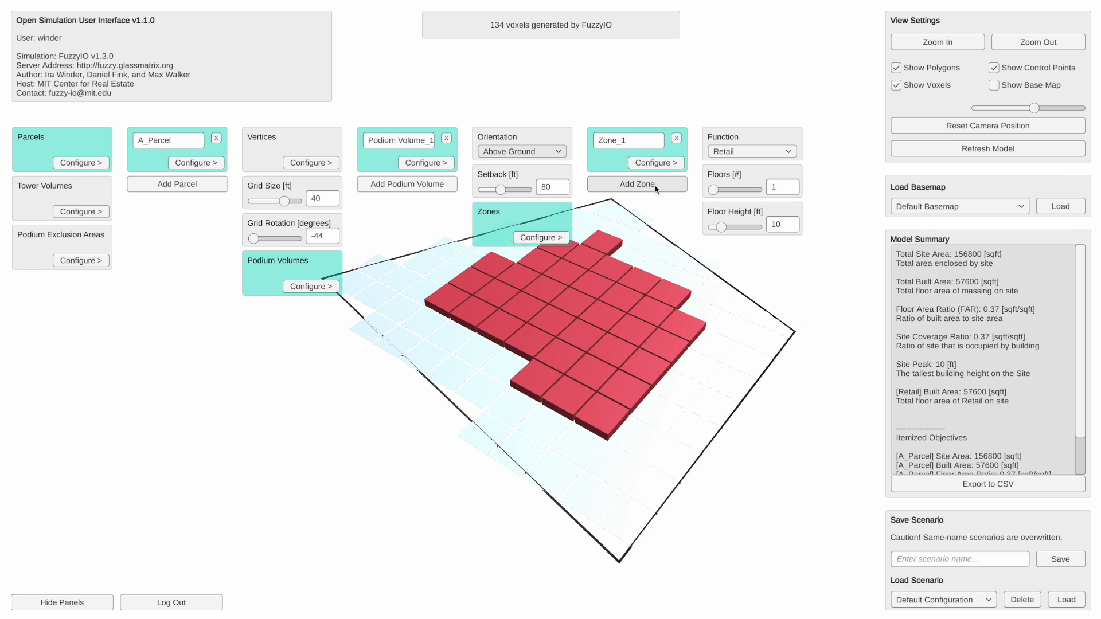
{"action": "left_click_drag", "start_coordinate": [656, 288], "coordinate": [643, 326]}
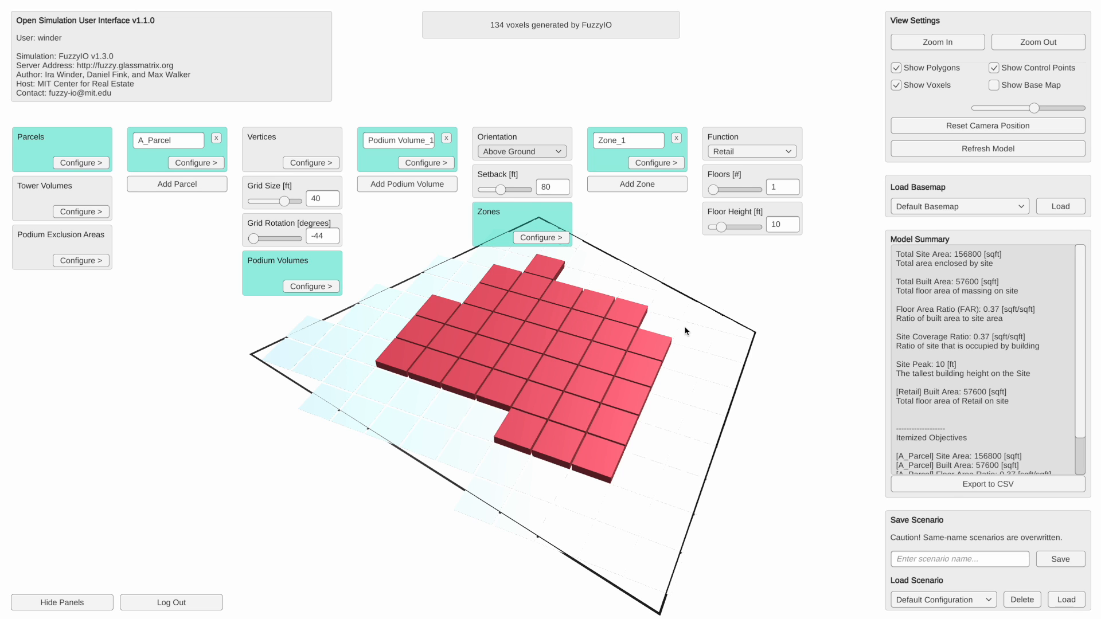
{"action": "left_click_drag", "start_coordinate": [686, 331], "coordinate": [633, 352]}
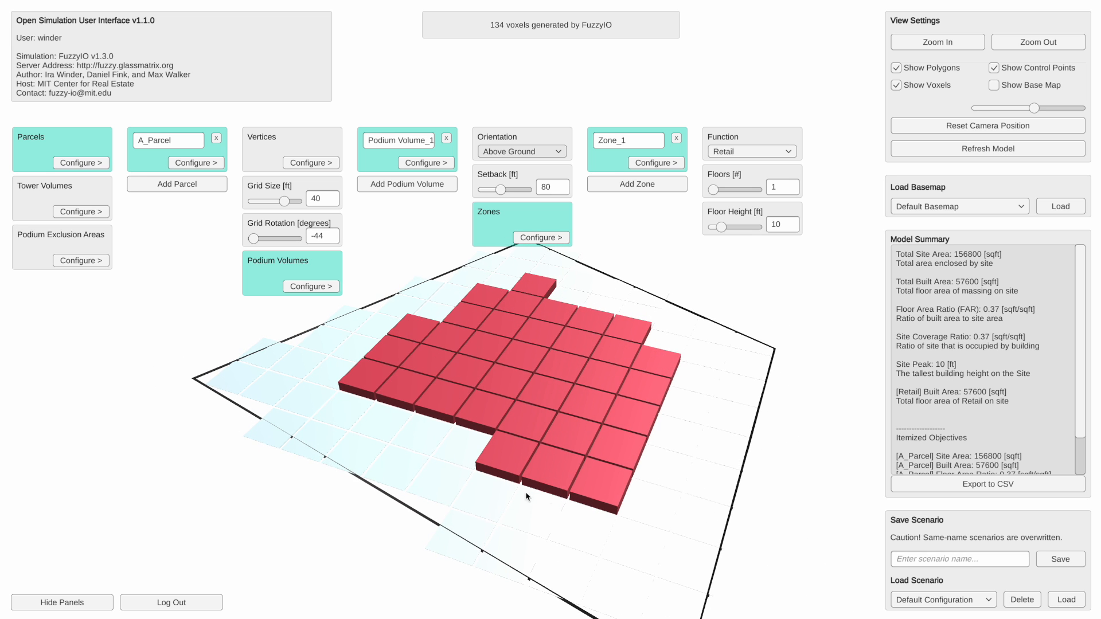
{"action": "left_click_drag", "start_coordinate": [716, 194], "coordinate": [733, 194]}
{"action": "mouse_move", "coordinate": [664, 353]}
{"action": "left_mouse_down"}
{"action": "mouse_move", "coordinate": [671, 292]}
{"action": "mouse_move", "coordinate": [663, 351]}
{"action": "mouse_move", "coordinate": [669, 342]}
{"action": "left_mouse_up"}
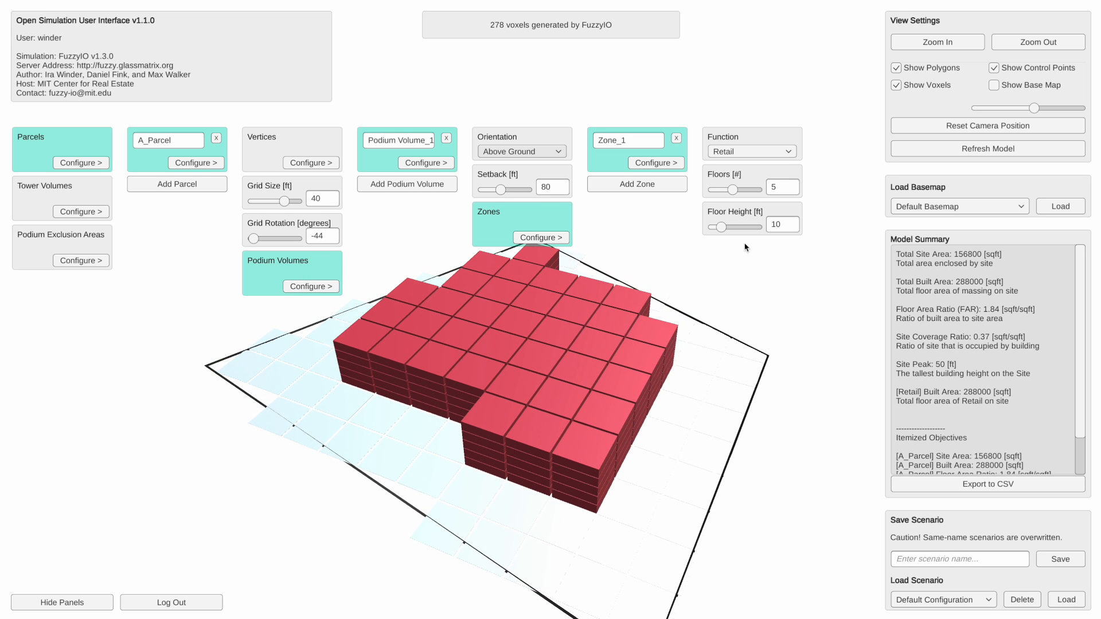
- Set the floor height of Zone_1 to 20 ft
{"action": "scroll", "coordinate": [621, 381], "scroll_direction": "up", "scroll_amount": 3}
{"action": "left_click_drag", "start_coordinate": [599, 397], "coordinate": [665, 326]}
{"action": "left_click", "coordinate": [729, 228]}
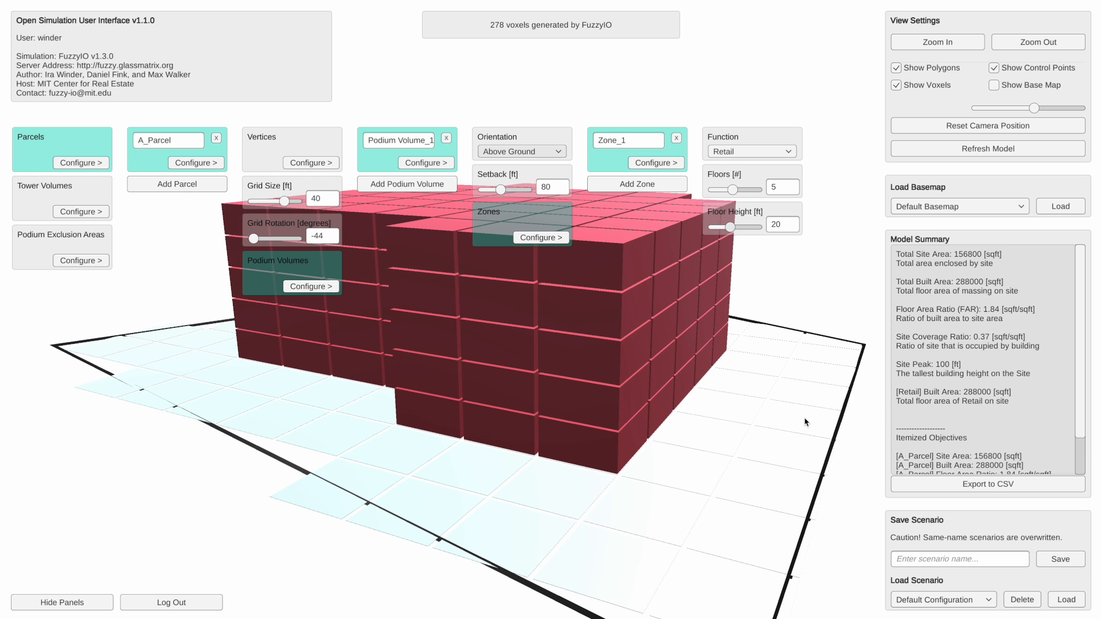
{"action": "left_click_drag", "start_coordinate": [815, 422], "coordinate": [807, 420]}
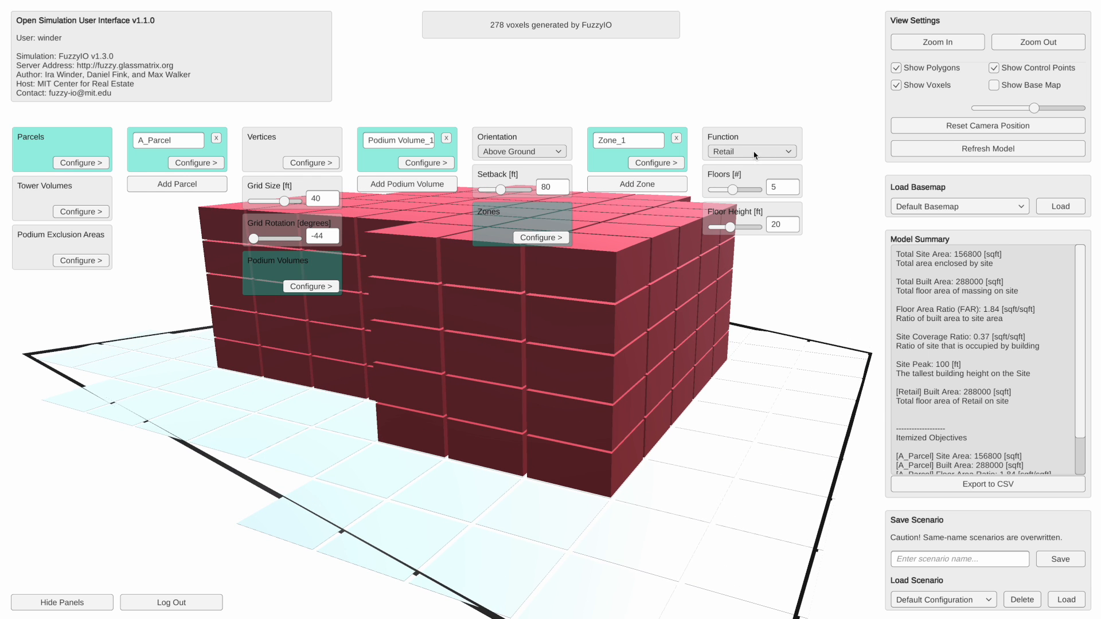
- Change the function of Zone_1 to Hotel
{"action": "left_click_drag", "start_coordinate": [761, 373], "coordinate": [756, 375]}
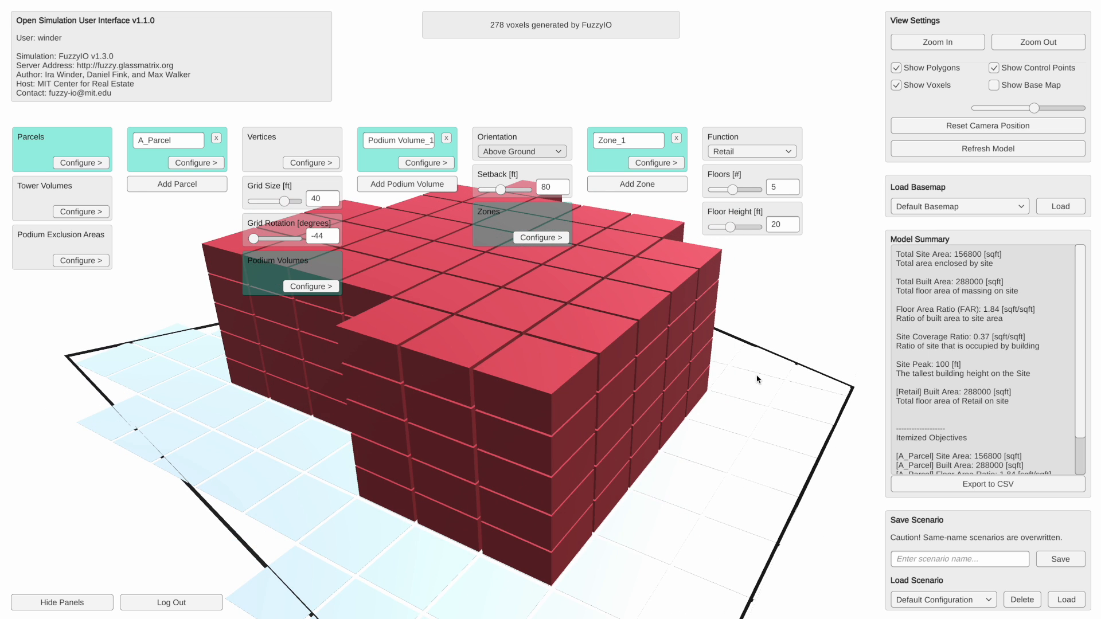
{"action": "scroll", "coordinate": [605, 474], "scroll_direction": "up", "scroll_amount": 3}
{"action": "scroll", "coordinate": [606, 474], "scroll_direction": "down", "scroll_amount": 3}
{"action": "left_click", "coordinate": [765, 153]}
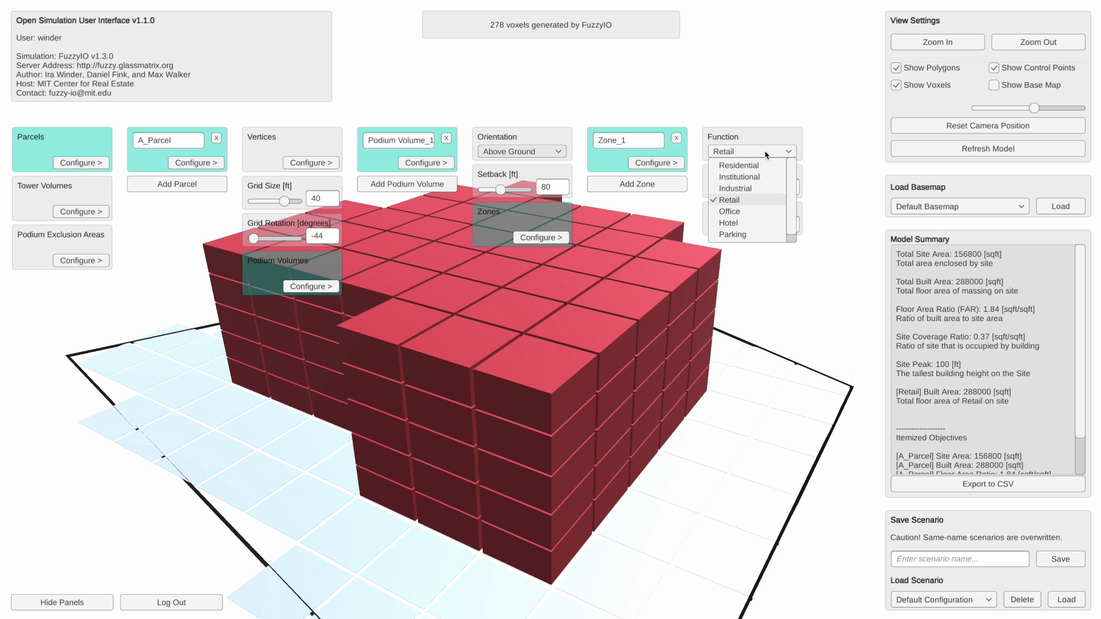
{"action": "left_click", "coordinate": [729, 223]}
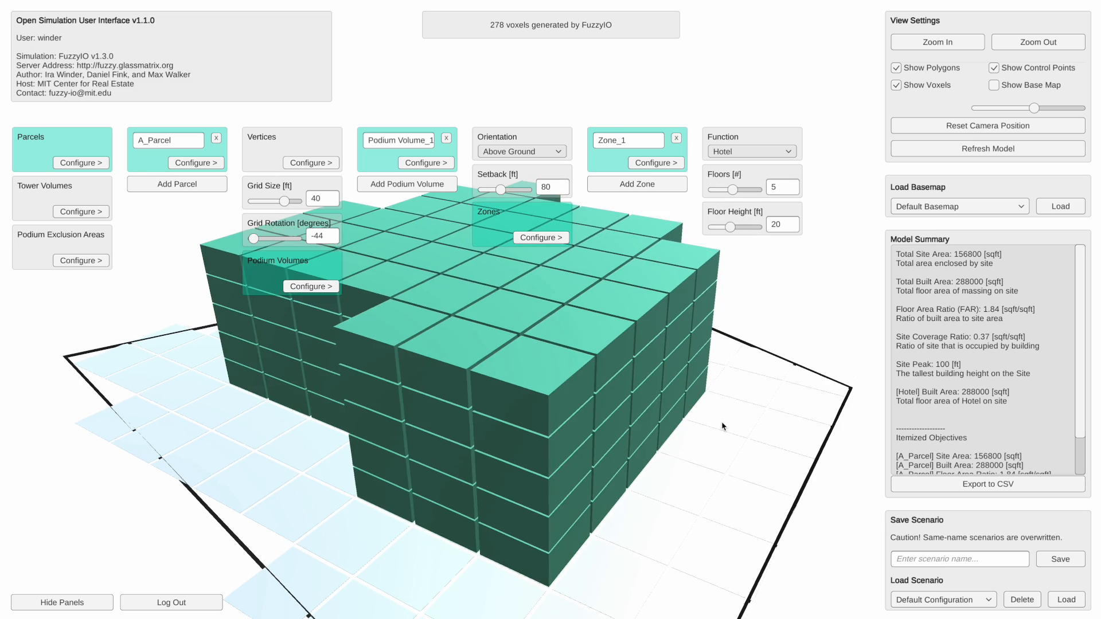
- Add a second zone to Podium Volume_1, stacked on top of the hotel floors
{"action": "left_click_drag", "start_coordinate": [729, 417], "coordinate": [644, 340]}
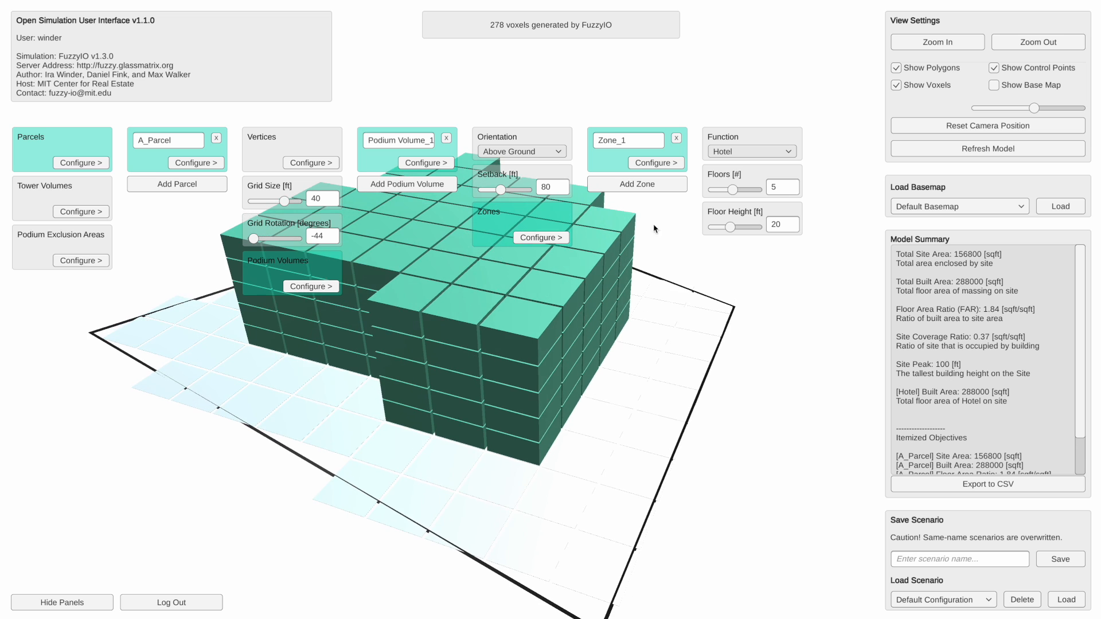
{"action": "left_click", "coordinate": [659, 193]}
{"action": "left_click_drag", "start_coordinate": [663, 213], "coordinate": [665, 354]}
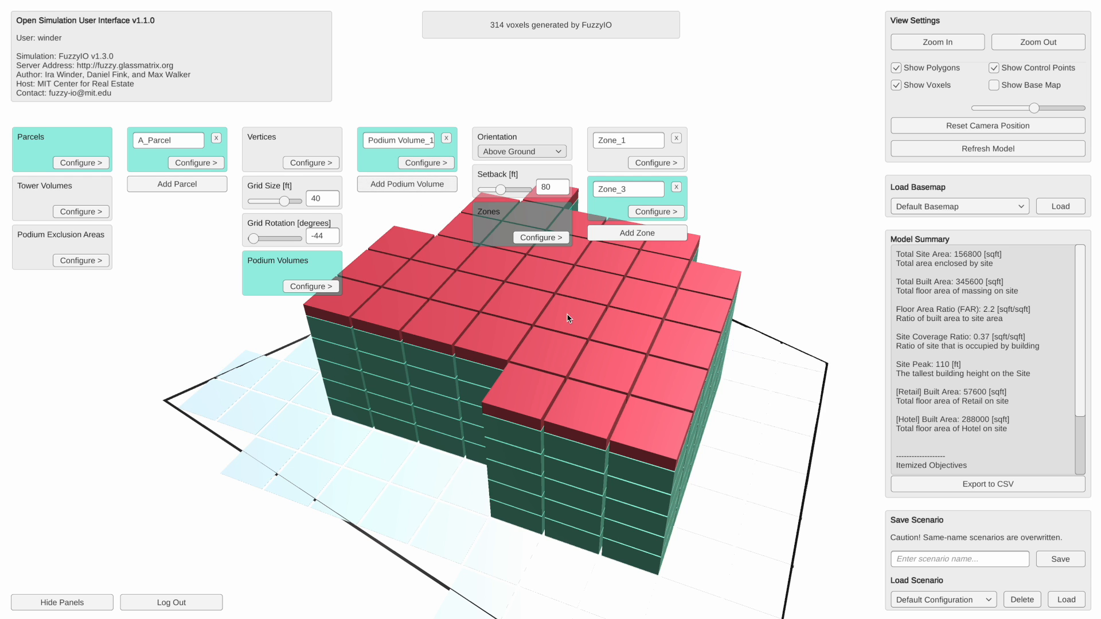
{"action": "left_click_drag", "start_coordinate": [603, 459], "coordinate": [605, 449]}
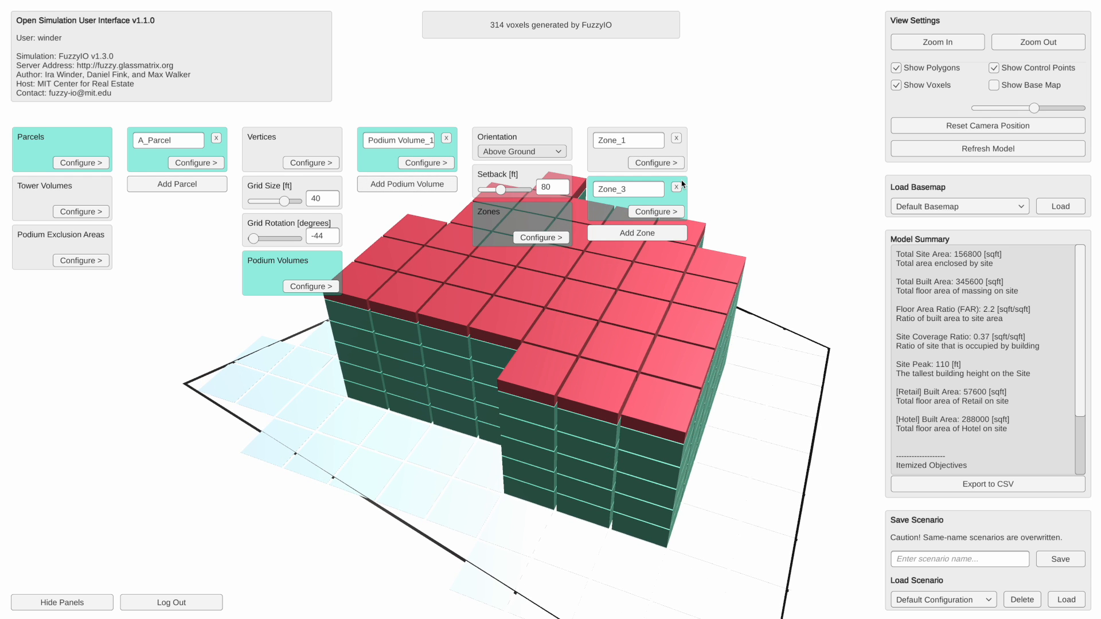
- Open the settings of Zone_3 and change its function to Office
{"action": "left_click", "coordinate": [662, 207]}
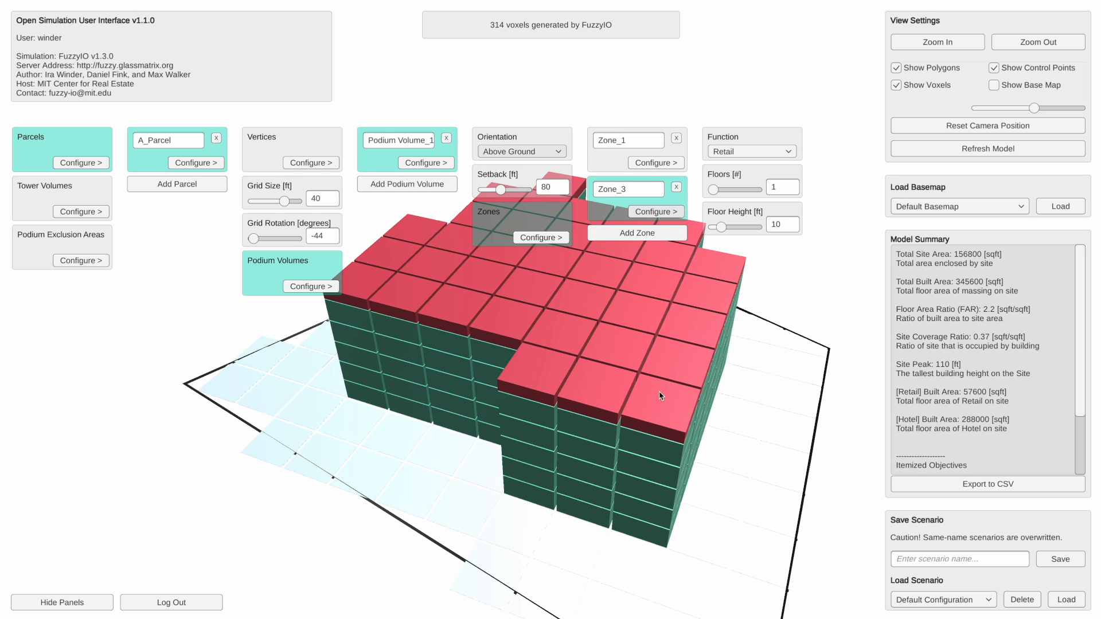
{"action": "left_click", "coordinate": [759, 152]}
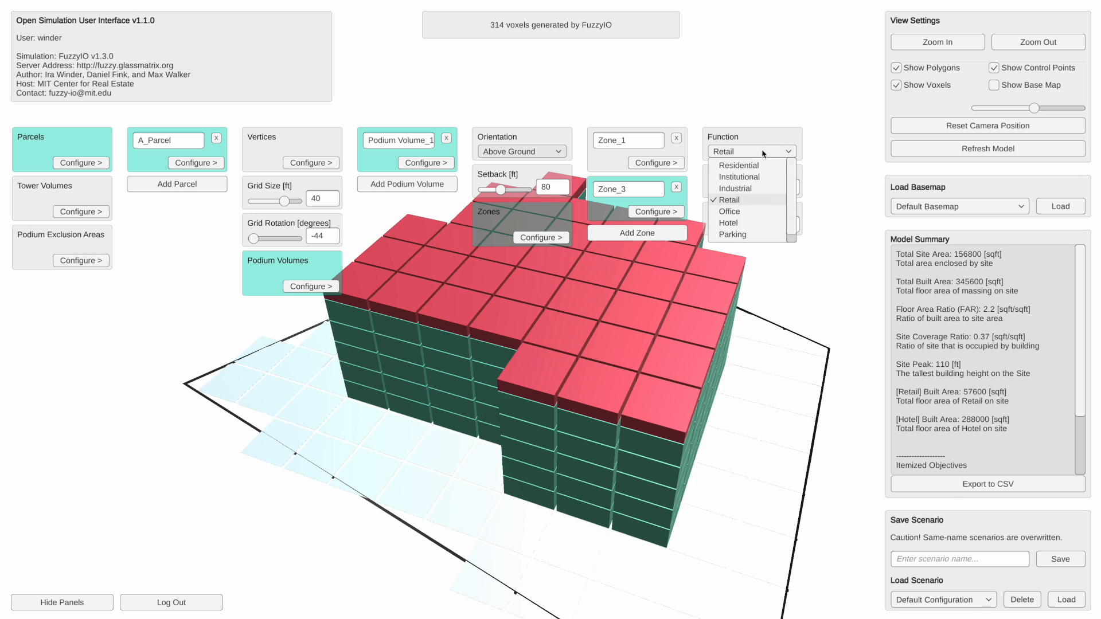
{"action": "left_click", "coordinate": [743, 211]}
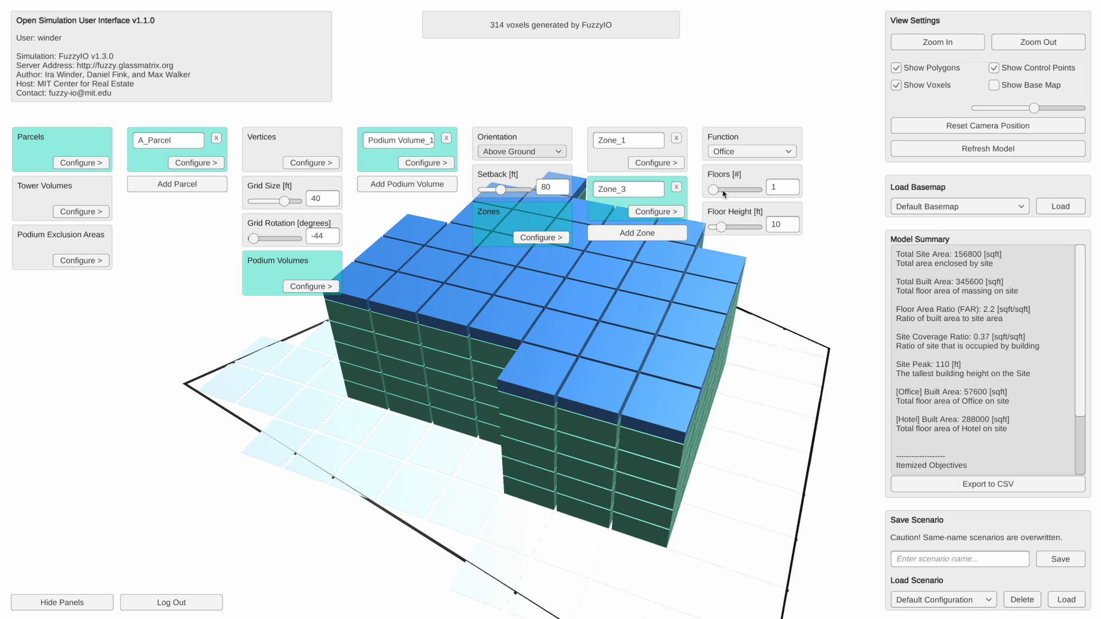
- Give the office zone Zone_3 4 floors and a floor height of 38 ft
{"action": "left_click_drag", "start_coordinate": [715, 190], "coordinate": [734, 195]}
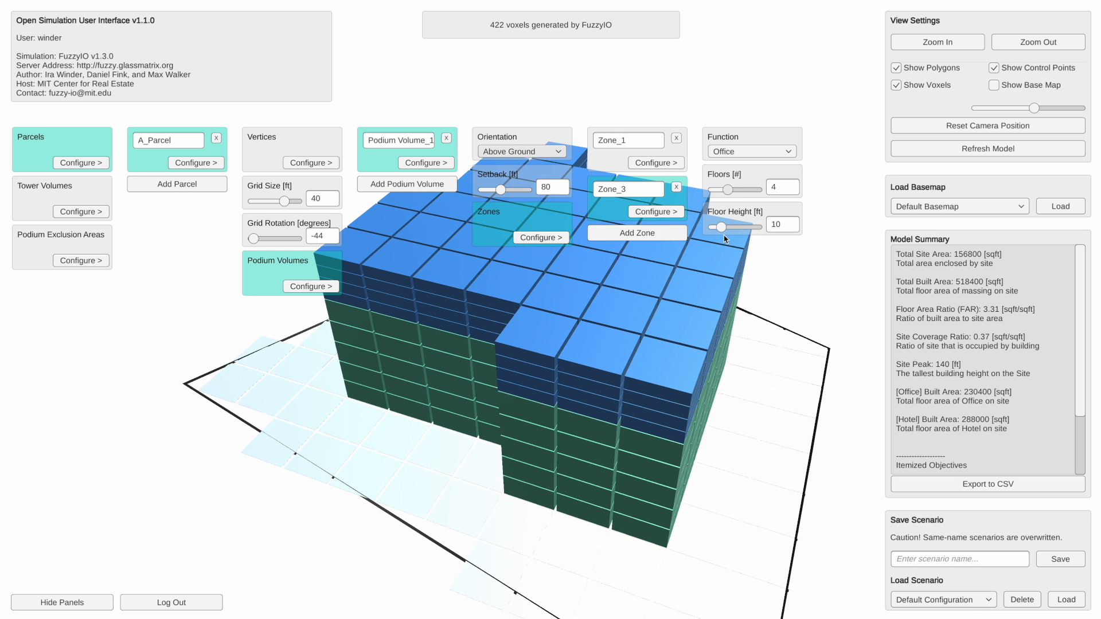
{"action": "left_click_drag", "start_coordinate": [721, 228], "coordinate": [746, 228]}
{"action": "scroll", "coordinate": [722, 314], "scroll_direction": "down", "scroll_amount": 6}
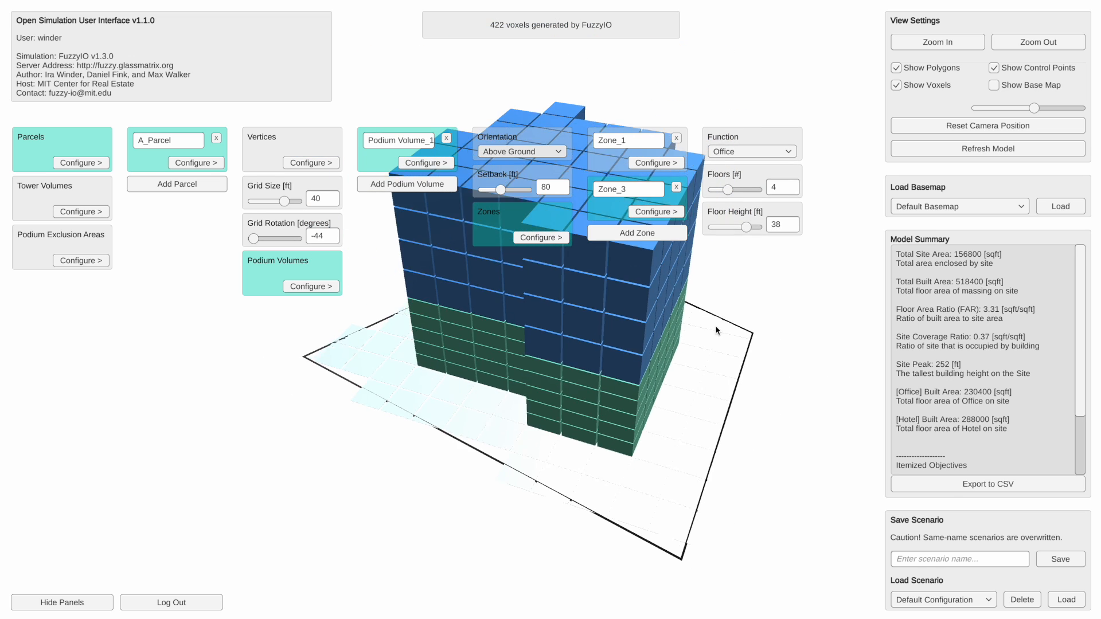
- Delete the office zone Zone_3 from Podium Volume_1 and confirm the deletion
{"action": "left_click_drag", "start_coordinate": [696, 361], "coordinate": [643, 354]}
{"action": "scroll", "coordinate": [652, 356], "scroll_direction": "up", "scroll_amount": 5}
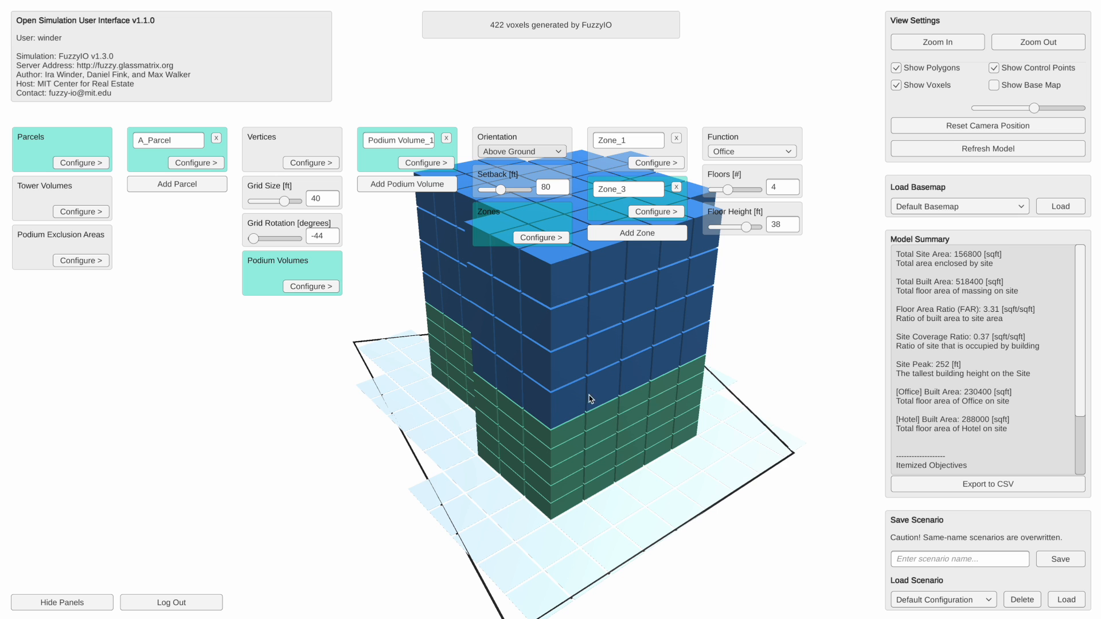
{"action": "scroll", "coordinate": [584, 364], "scroll_direction": "down", "scroll_amount": 3}
{"action": "left_click_drag", "start_coordinate": [609, 333], "coordinate": [573, 350]}
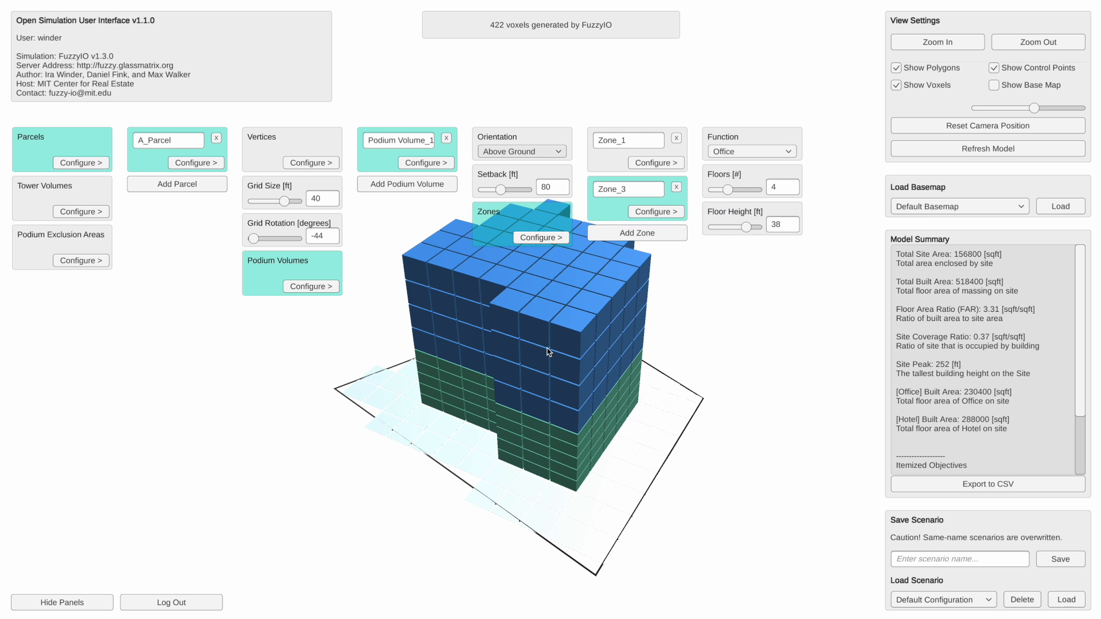
{"action": "scroll", "coordinate": [549, 349], "scroll_direction": "down", "scroll_amount": 2}
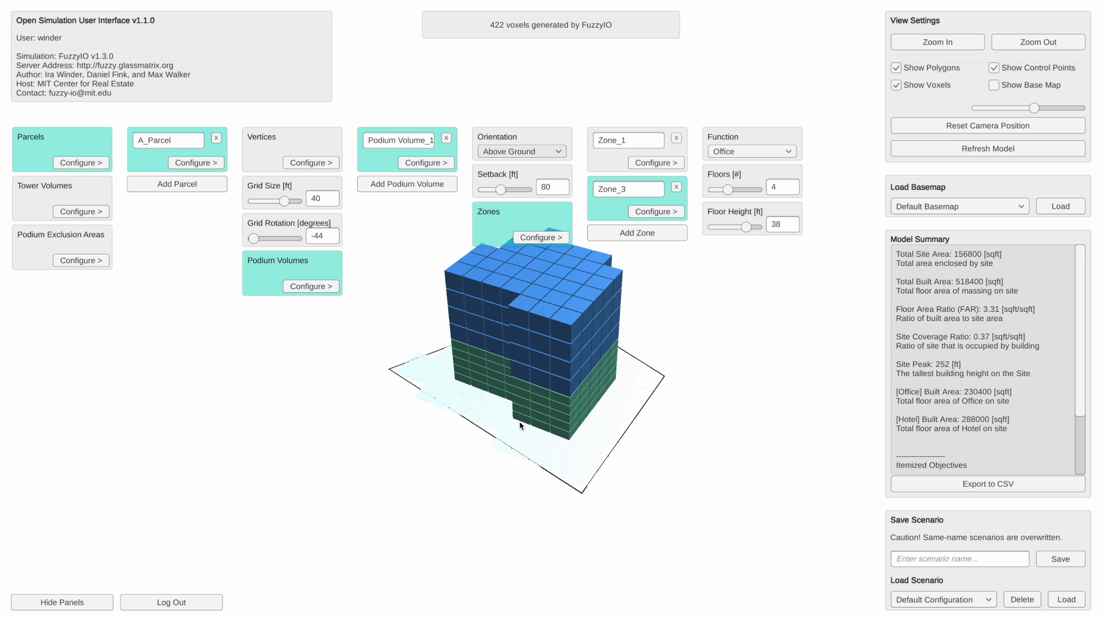
{"action": "scroll", "coordinate": [532, 352], "scroll_direction": "up", "scroll_amount": 1}
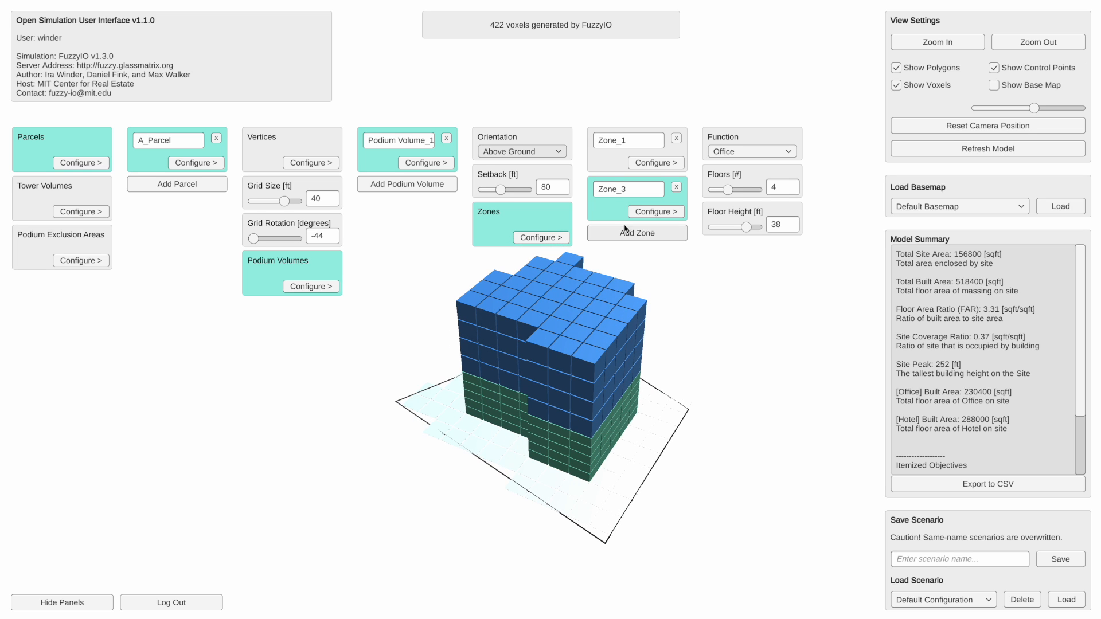
{"action": "left_click", "coordinate": [677, 187]}
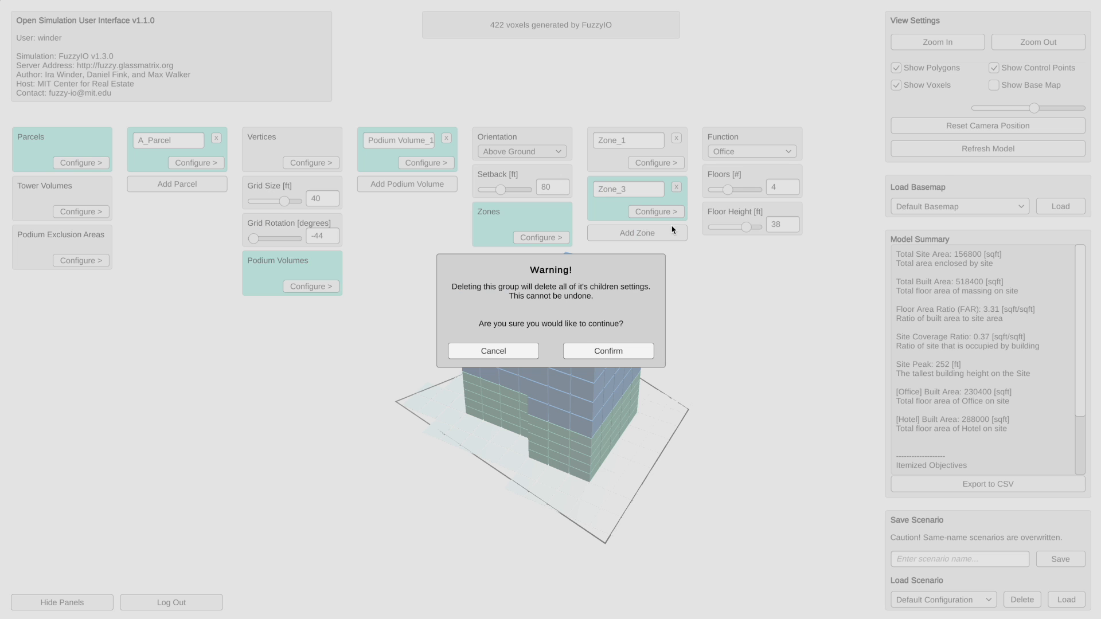
{"action": "left_click", "coordinate": [630, 352]}
{"action": "scroll", "coordinate": [544, 416], "scroll_direction": "up", "scroll_amount": 2}
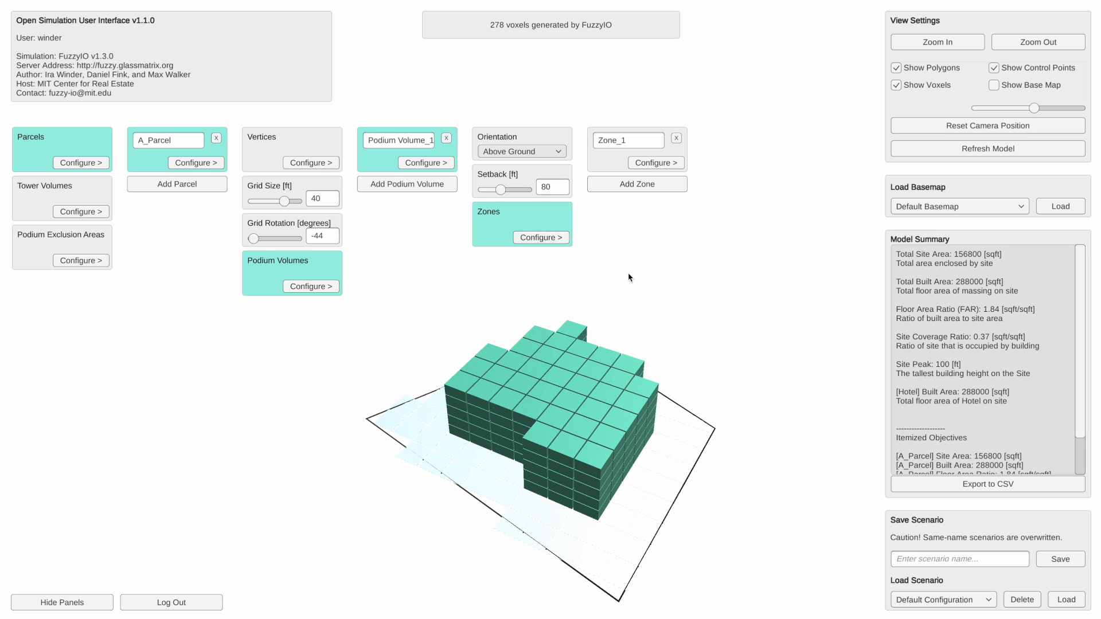
- Add a second podium volume to A_Parcel, stacked on top of the hotel podium
{"action": "left_click_drag", "start_coordinate": [392, 225], "coordinate": [397, 214]}
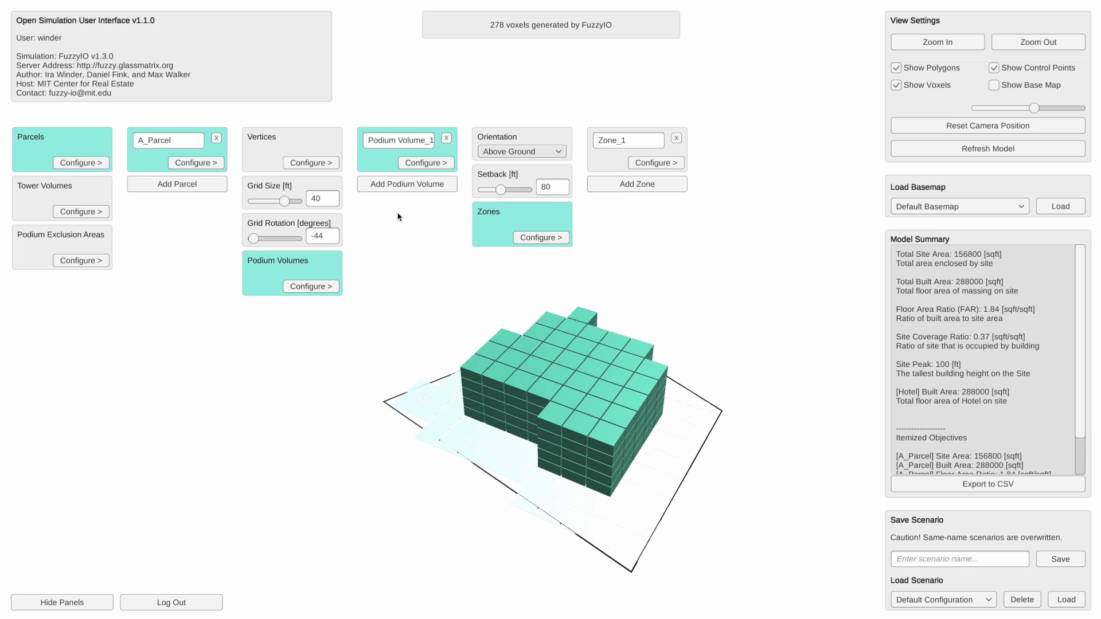
{"action": "left_click", "coordinate": [401, 186]}
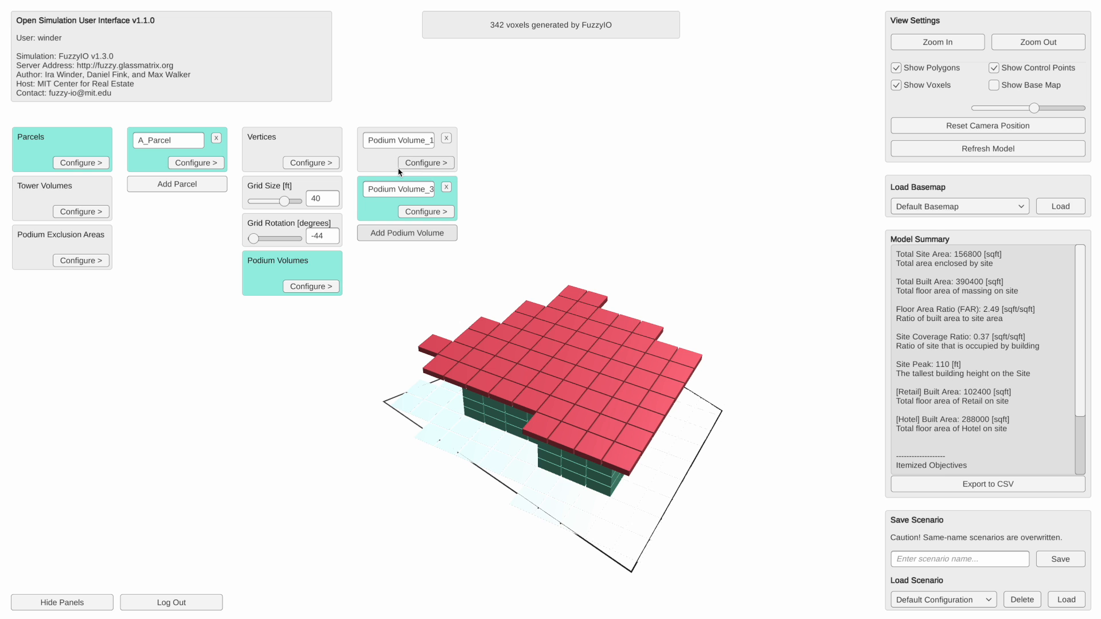
{"action": "left_click_drag", "start_coordinate": [490, 527], "coordinate": [611, 455]}
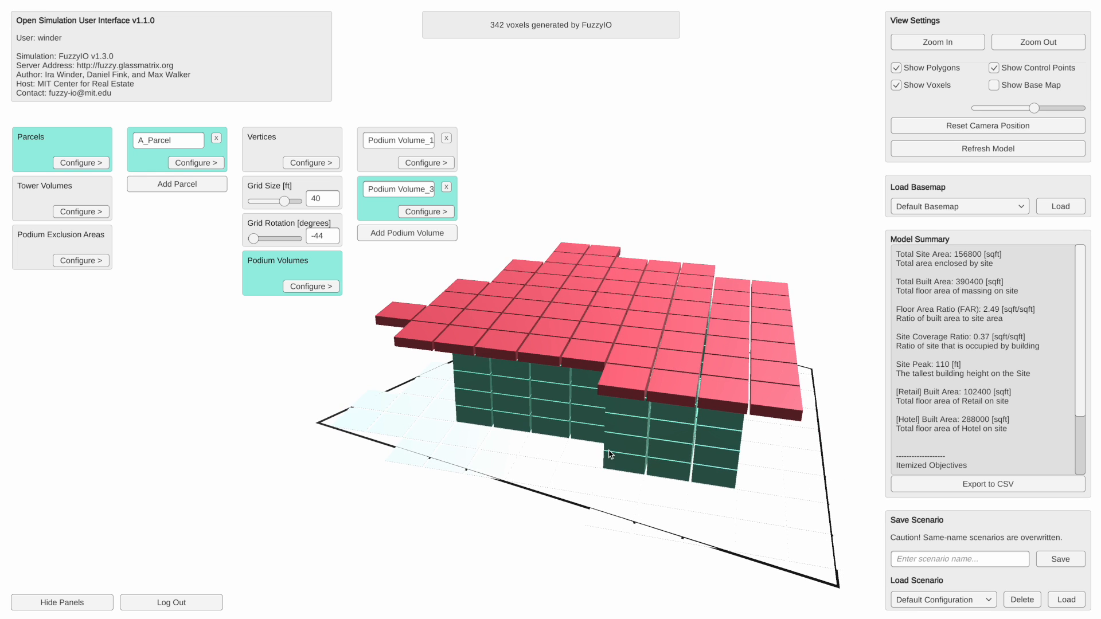
{"action": "mouse_move", "coordinate": [756, 499]}
{"action": "left_mouse_down"}
{"action": "mouse_move", "coordinate": [732, 493]}
{"action": "mouse_move", "coordinate": [751, 492]}
{"action": "mouse_move", "coordinate": [757, 509]}
{"action": "mouse_move", "coordinate": [743, 486]}
{"action": "left_mouse_up"}
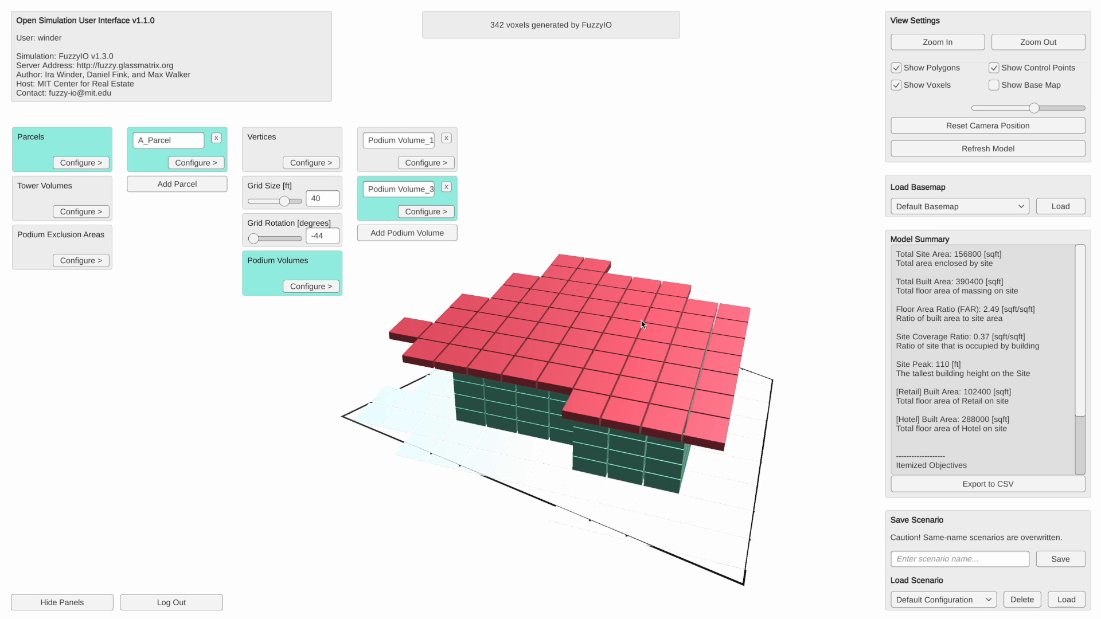
- Set the setback of the new Podium Volume_3 to 120 ft
{"action": "left_click", "coordinate": [417, 213]}
{"action": "left_click", "coordinate": [551, 187]}
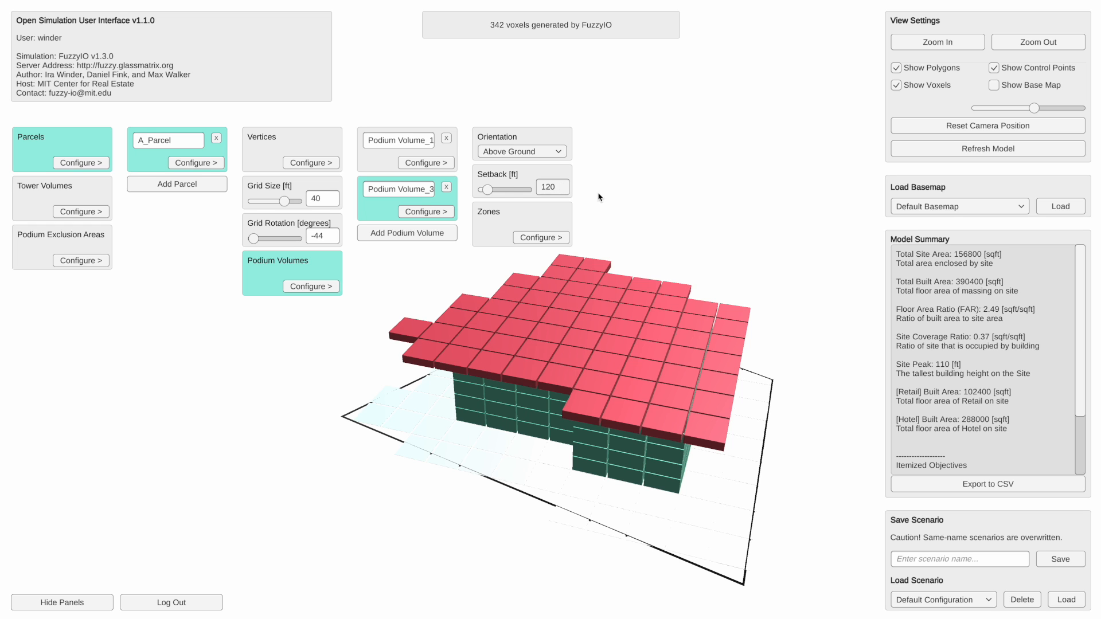
{"action": "key", "text": "Return"}
{"action": "left_click_drag", "start_coordinate": [668, 395], "coordinate": [590, 363]}
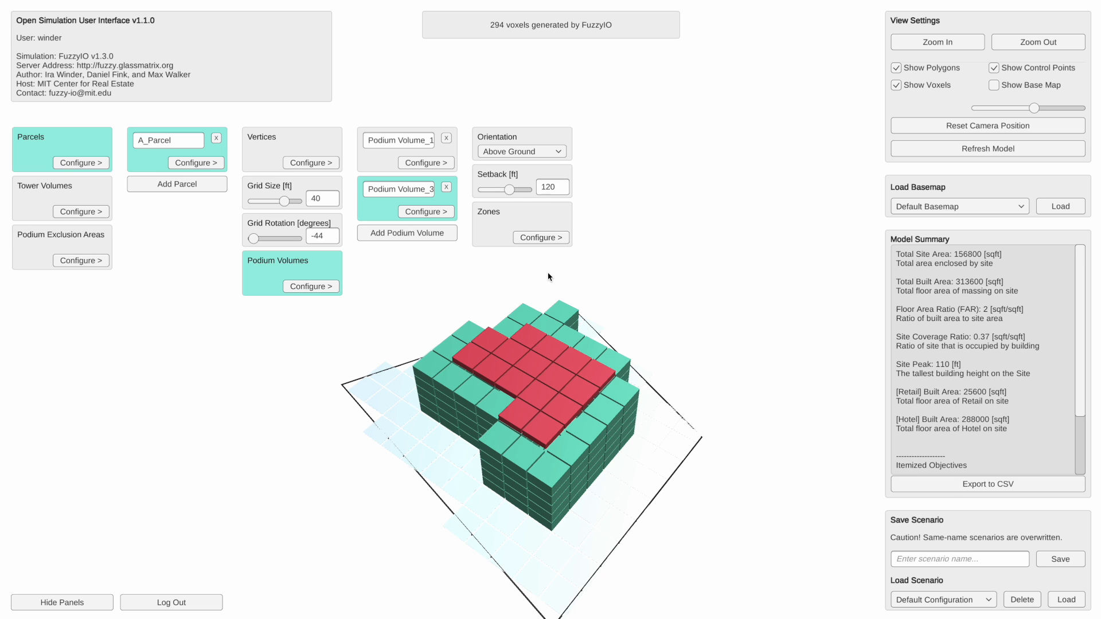
- Give the retail zone Zone_1 of Podium Volume_3 6 floors
{"action": "left_click", "coordinate": [533, 237]}
{"action": "left_click", "coordinate": [648, 163]}
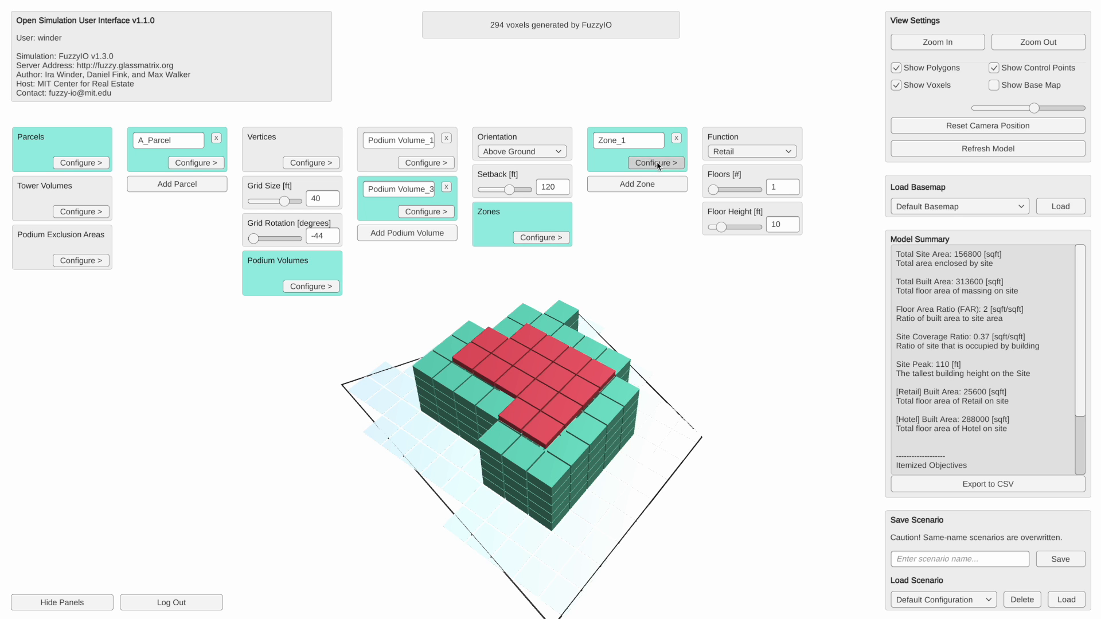
{"action": "left_click", "coordinate": [738, 190]}
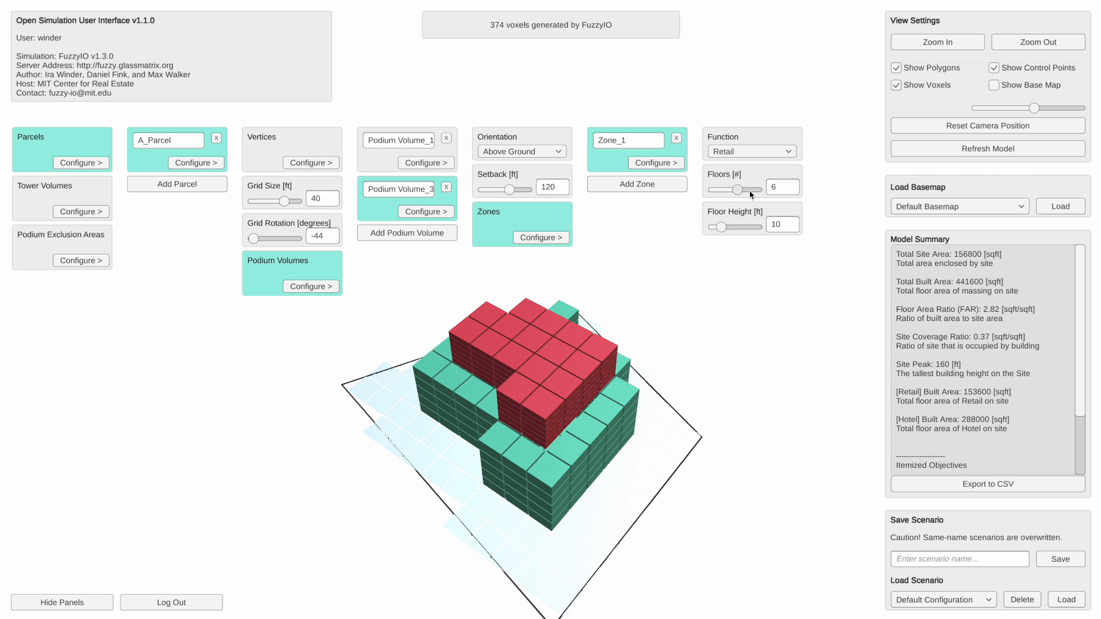
- Examine the stepped retail and hotel massing on A_Parcel from above and from several sides
{"action": "left_click_drag", "start_coordinate": [637, 380], "coordinate": [664, 356]}
{"action": "left_click_drag", "start_coordinate": [695, 289], "coordinate": [688, 337]}
{"action": "scroll", "coordinate": [688, 337], "scroll_direction": "down", "scroll_amount": 3}
{"action": "scroll", "coordinate": [685, 334], "scroll_direction": "up", "scroll_amount": 5}
{"action": "left_click_drag", "start_coordinate": [660, 372], "coordinate": [620, 383]}
{"action": "scroll", "coordinate": [665, 351], "scroll_direction": "down", "scroll_amount": 4}
{"action": "right_click_drag", "start_coordinate": [621, 382], "coordinate": [628, 362]}
{"action": "left_click_drag", "start_coordinate": [630, 365], "coordinate": [586, 357]}
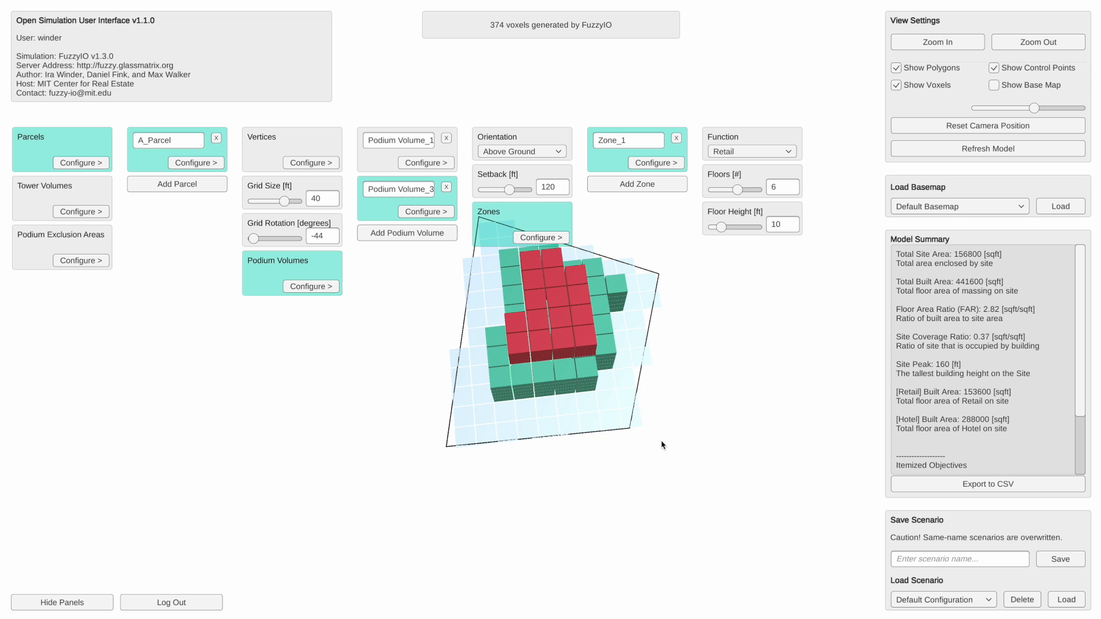
{"action": "left_click_drag", "start_coordinate": [555, 448], "coordinate": [597, 446]}
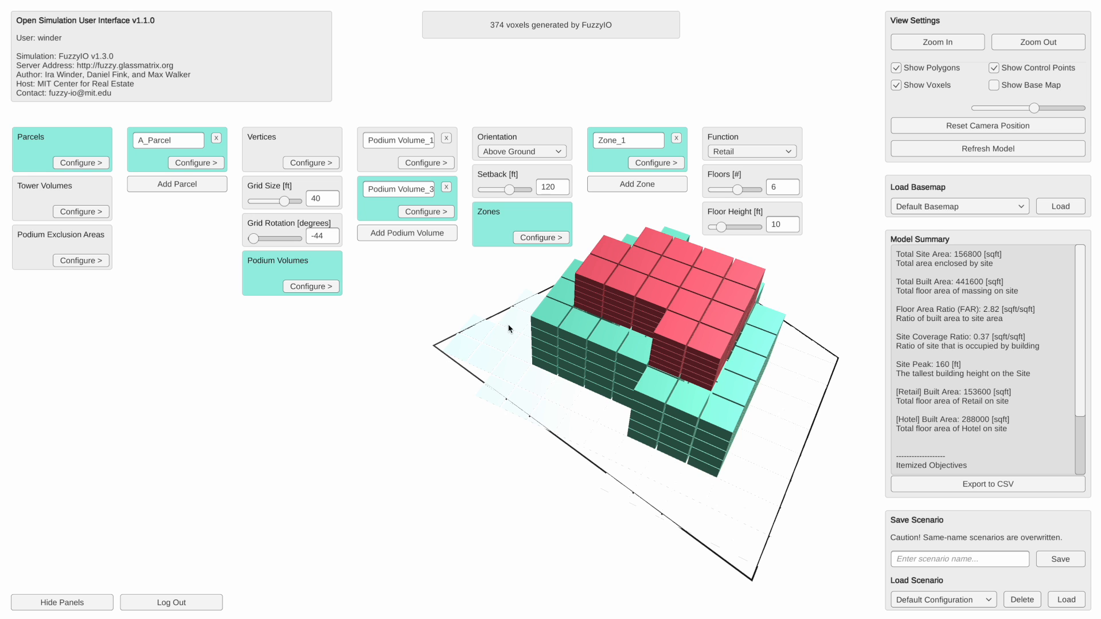
{"action": "right_click_drag", "start_coordinate": [631, 343], "coordinate": [642, 321]}
{"action": "scroll", "coordinate": [643, 321], "scroll_direction": "down", "scroll_amount": 3}
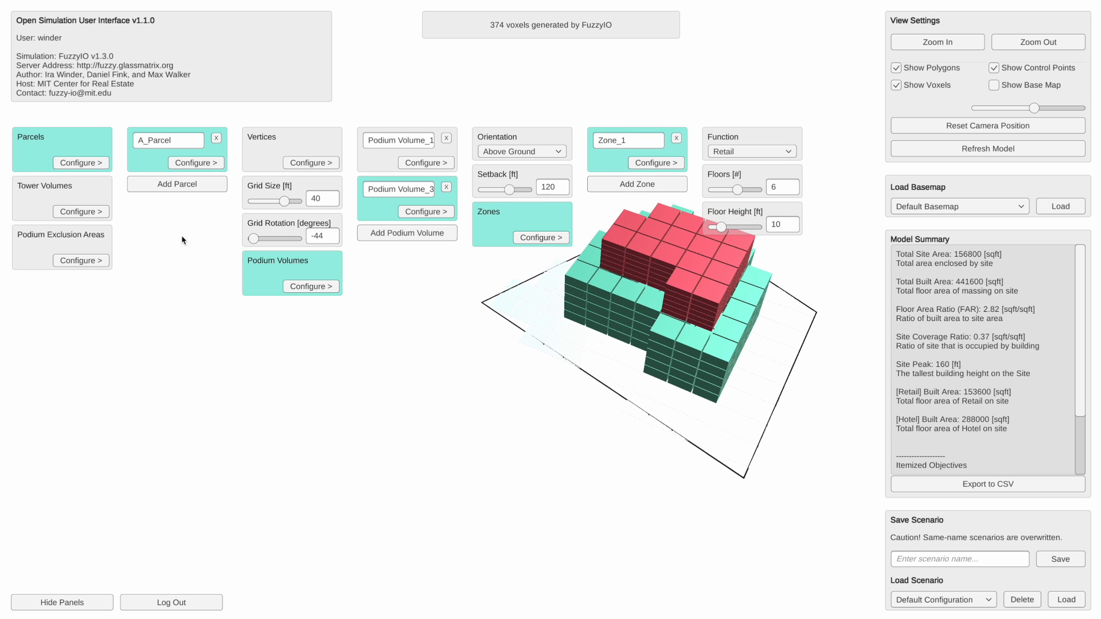
- Add a second parcel and name it B_Parcel
{"action": "left_click", "coordinate": [202, 184]}
{"action": "left_click", "coordinate": [175, 193]}
{"action": "type", "text": "B_Parcel"}
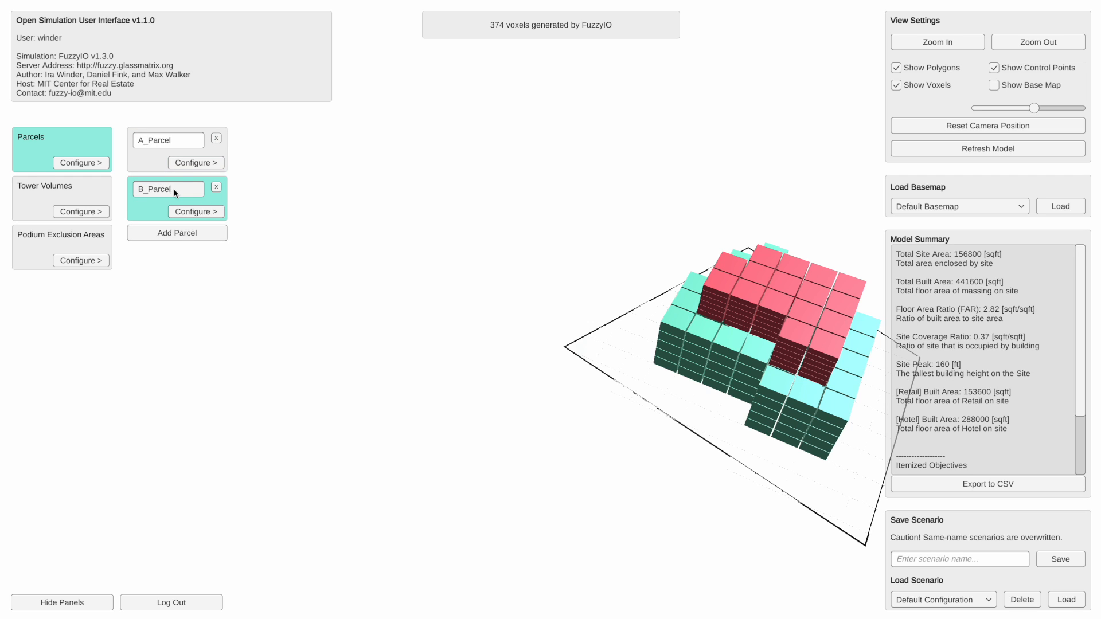
- Outline B_Parcel beside A_Parcel with five vertices and move Vertex_4 close to the nearest corner of A_Parcel
{"action": "left_click", "coordinate": [196, 216]}
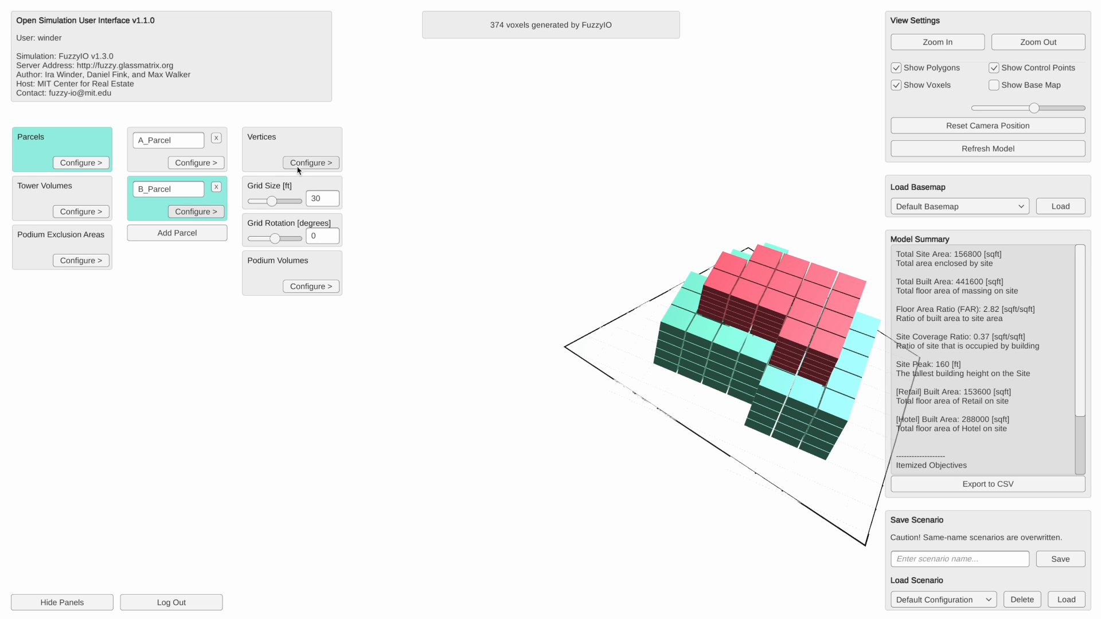
{"action": "left_click", "coordinate": [324, 163]}
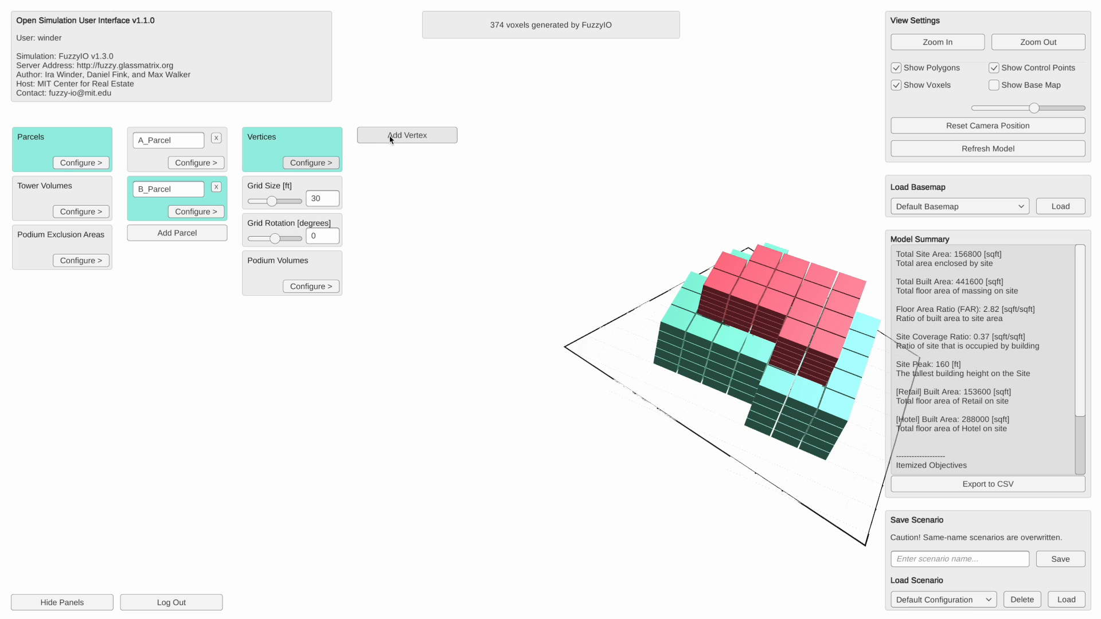
{"action": "left_click", "coordinate": [89, 496]}
{"action": "left_click", "coordinate": [387, 608]}
{"action": "left_click", "coordinate": [568, 413]}
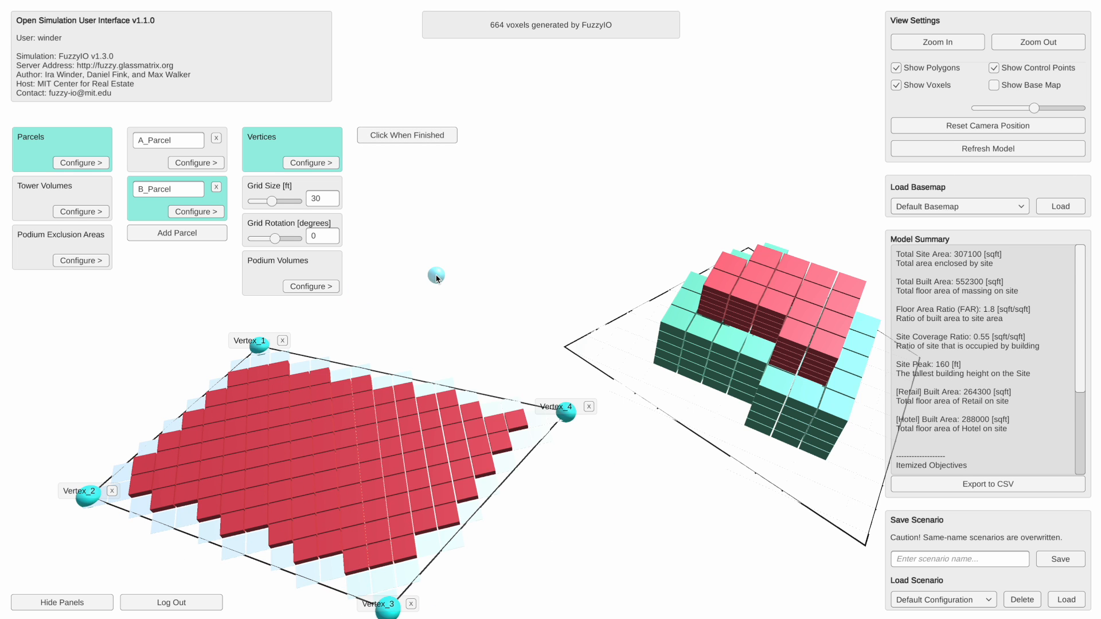
{"action": "left_click", "coordinate": [436, 274]}
{"action": "key", "text": "Escape"}
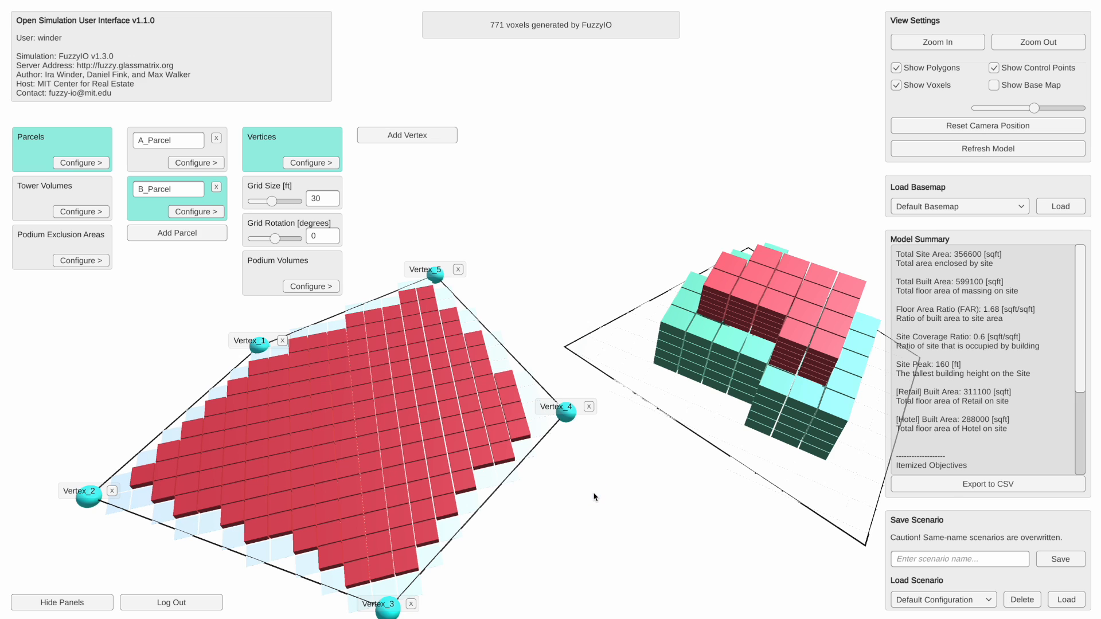
{"action": "left_click_drag", "start_coordinate": [569, 420], "coordinate": [546, 352]}
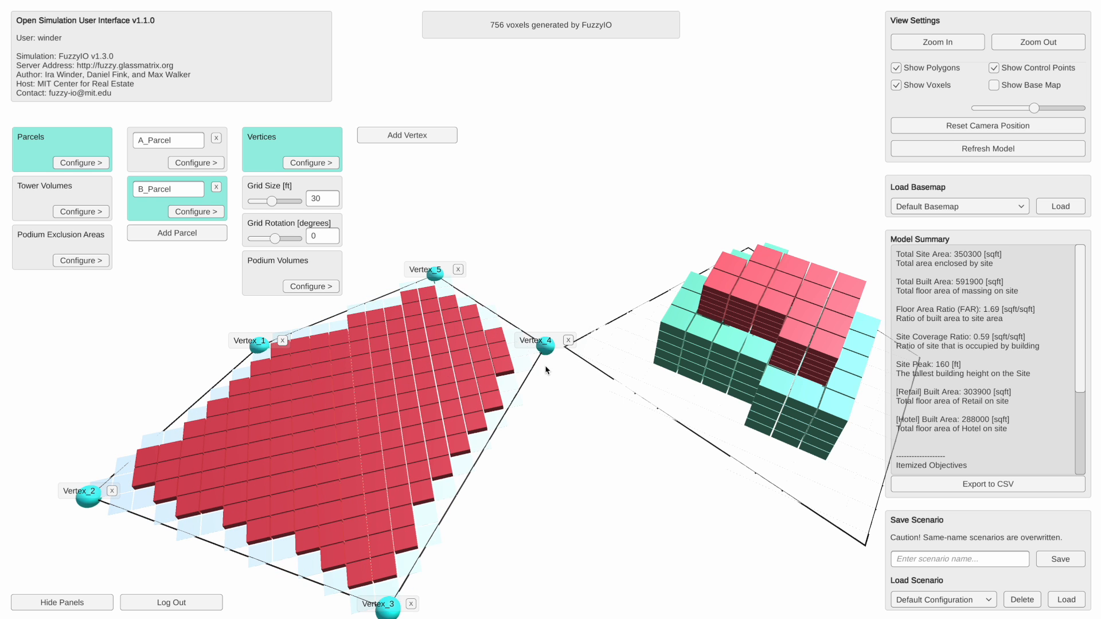
- Delete the default Podium Volume_1 from B_Parcel and confirm the deletion
{"action": "left_click_drag", "start_coordinate": [492, 421], "coordinate": [569, 355]}
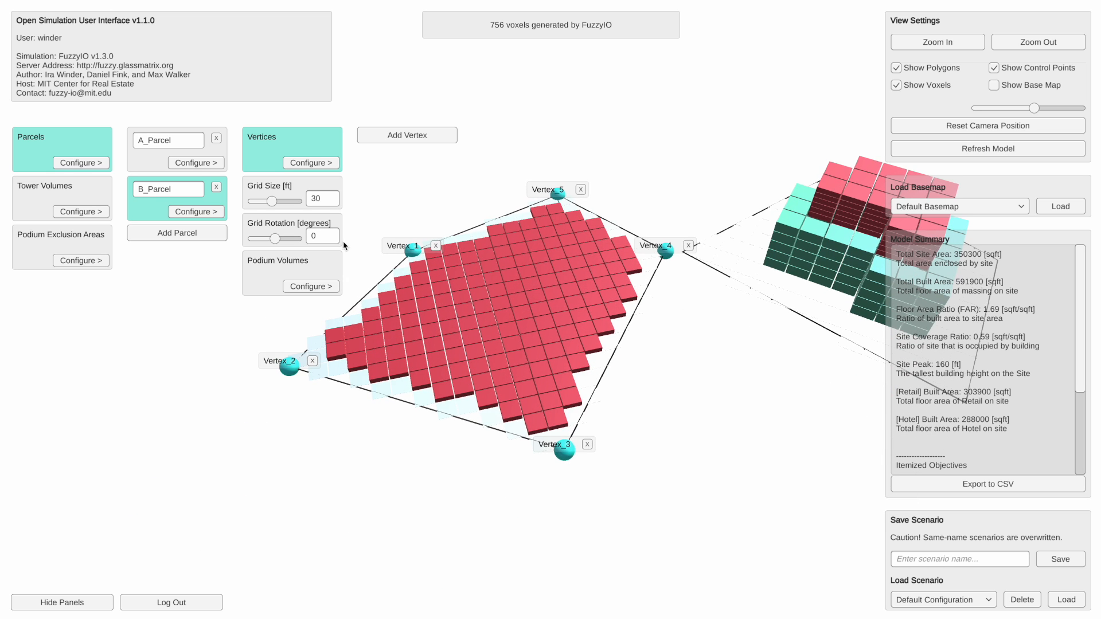
{"action": "left_click", "coordinate": [315, 285]}
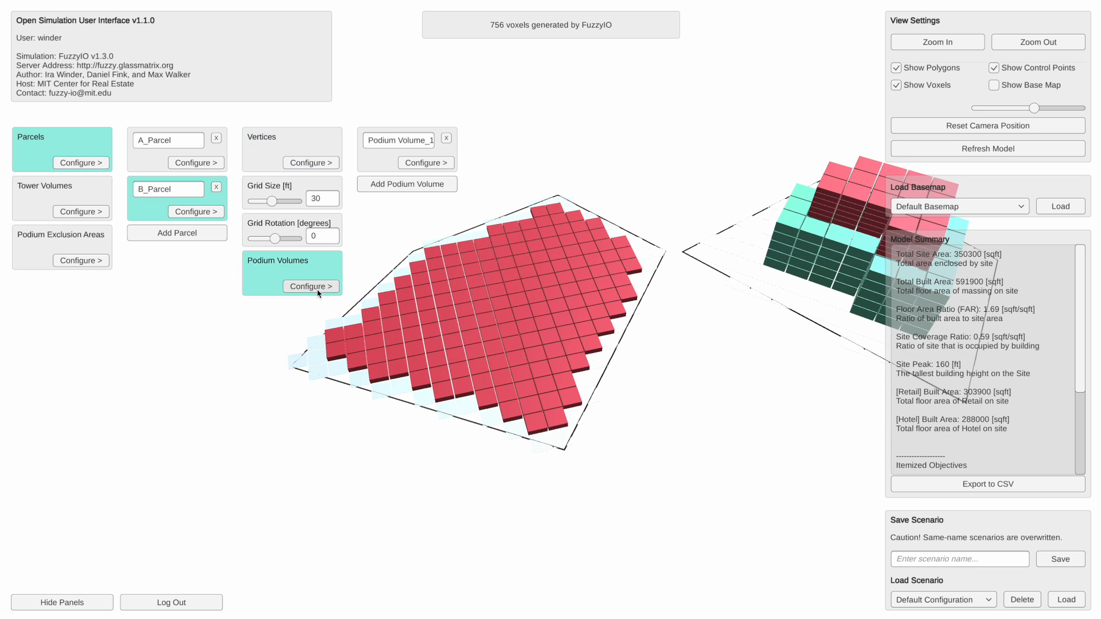
{"action": "left_click", "coordinate": [445, 139]}
{"action": "left_click", "coordinate": [600, 351]}
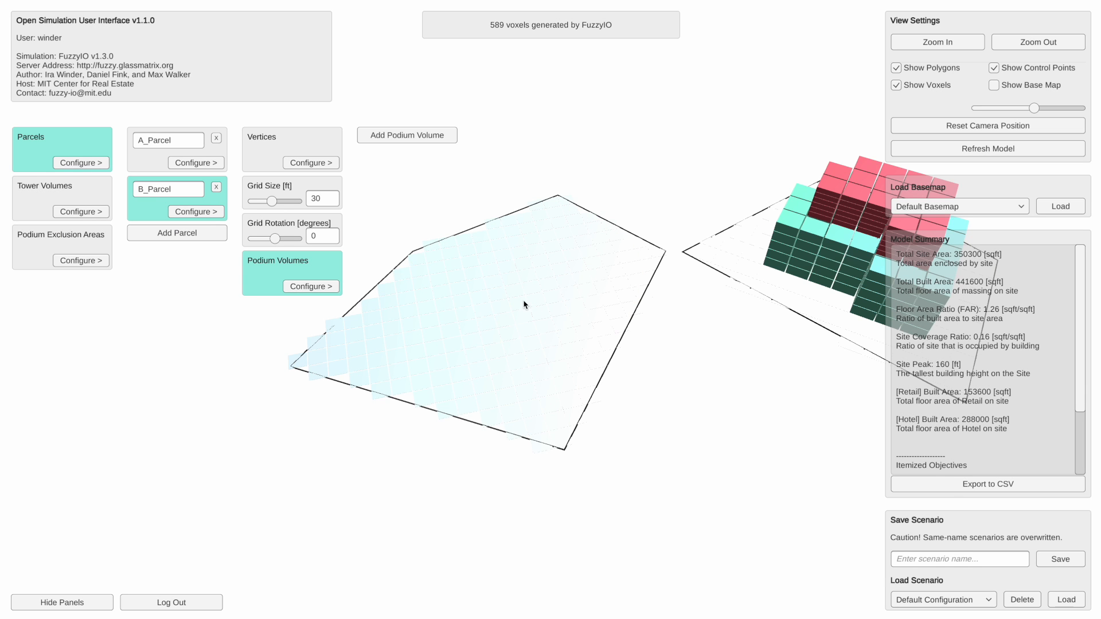
- Add a tower volume to the model
{"action": "mouse_move", "coordinate": [515, 333]}
{"action": "right_mouse_down"}
{"action": "mouse_move", "coordinate": [528, 345]}
{"action": "mouse_move", "coordinate": [532, 328]}
{"action": "mouse_move", "coordinate": [516, 322]}
{"action": "right_mouse_up"}
{"action": "left_click_drag", "start_coordinate": [516, 318], "coordinate": [507, 260]}
{"action": "right_click_drag", "start_coordinate": [527, 269], "coordinate": [298, 264]}
{"action": "left_click", "coordinate": [81, 212]}
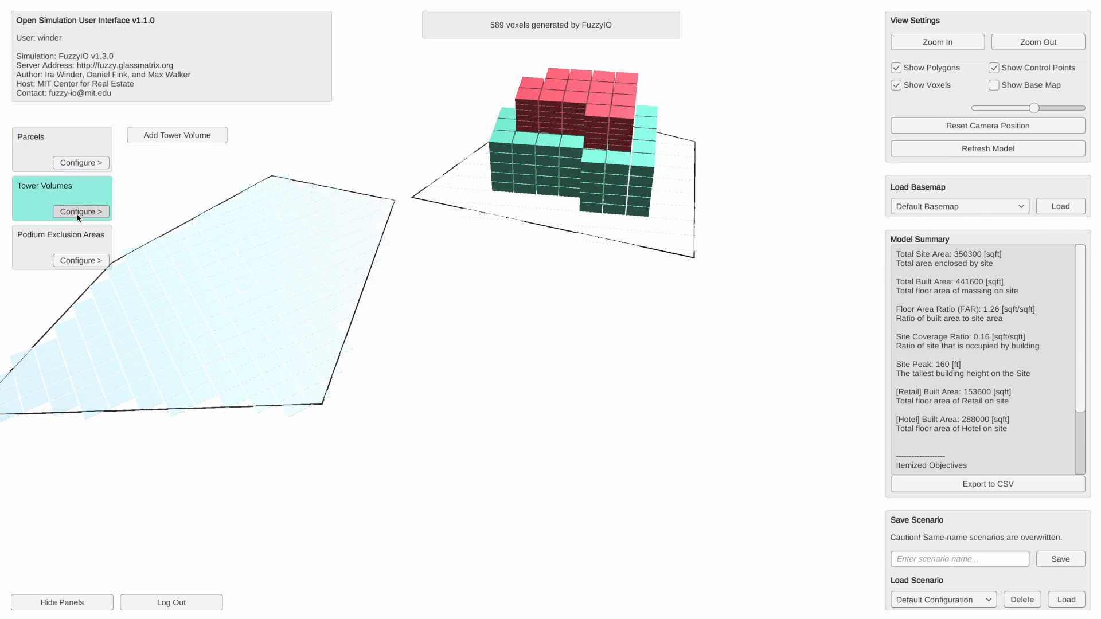
{"action": "left_click", "coordinate": [183, 138]}
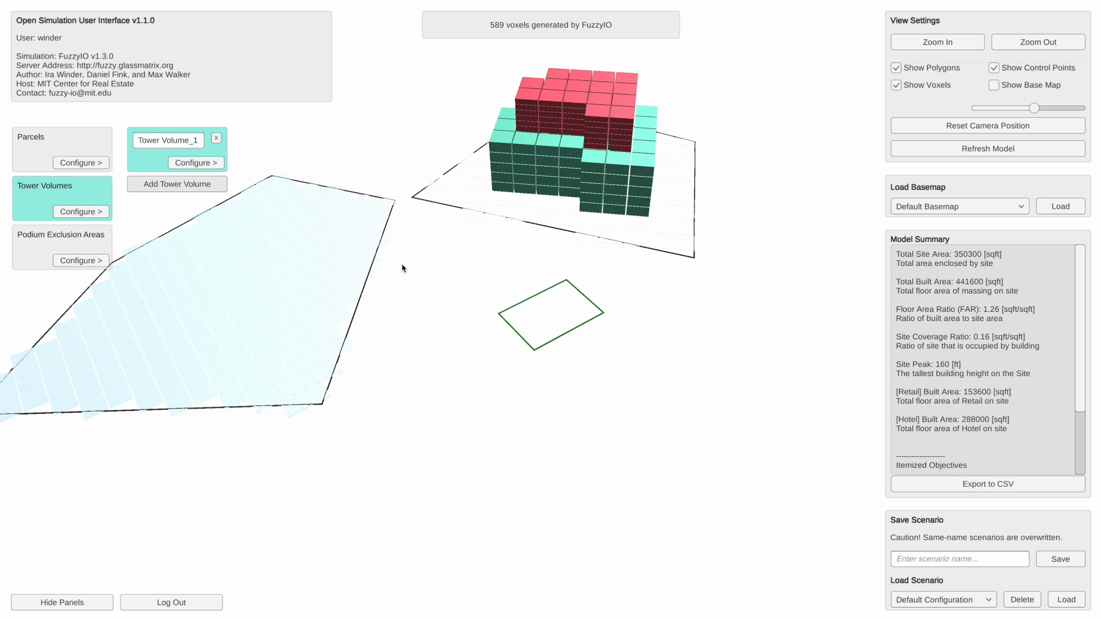
{"action": "scroll", "coordinate": [546, 305], "scroll_direction": "up", "scroll_amount": 2}
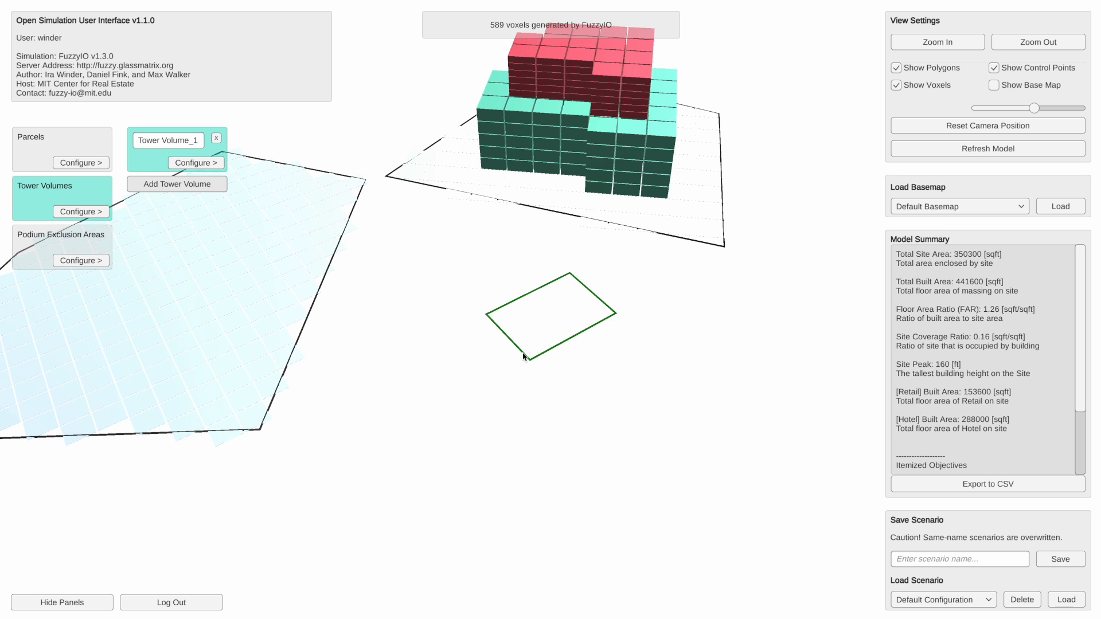
- Move the location of Tower Volume_1 into the middle of B_Parcel and hide the voxels to expose its footprint
{"action": "left_click", "coordinate": [189, 164]}
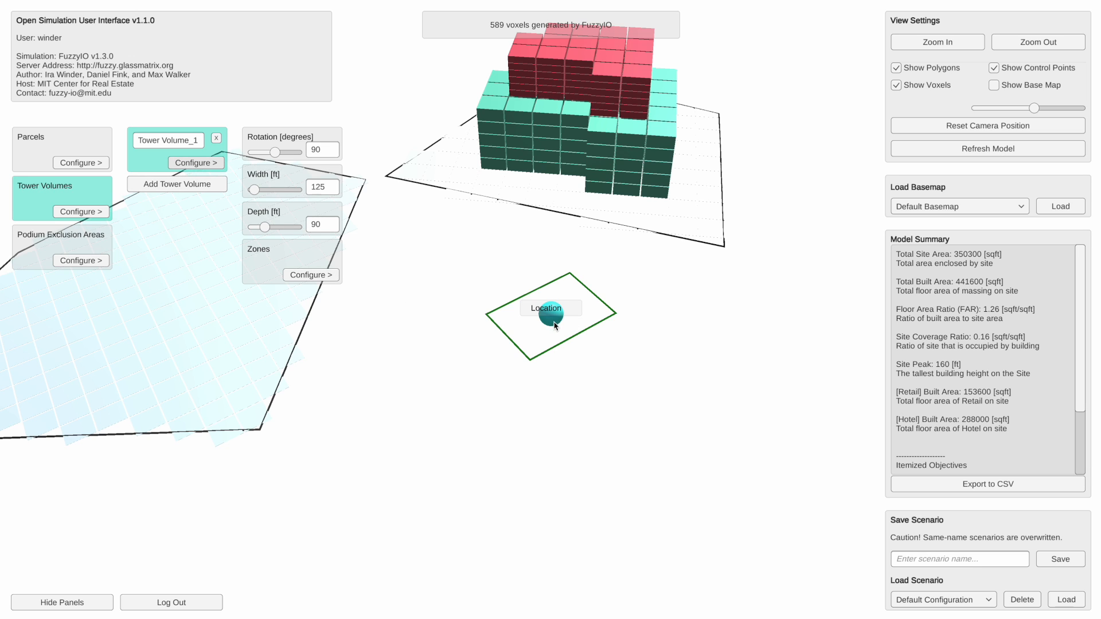
{"action": "left_click_drag", "start_coordinate": [551, 325], "coordinate": [453, 356]}
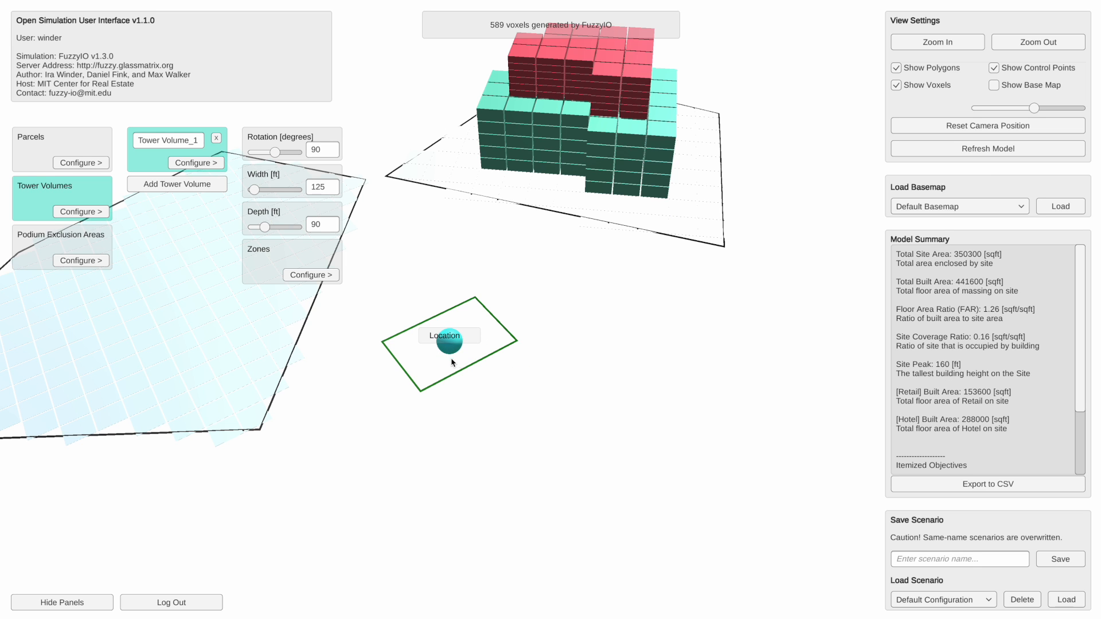
{"action": "left_click_drag", "start_coordinate": [432, 388], "coordinate": [546, 390]}
{"action": "left_click_drag", "start_coordinate": [741, 350], "coordinate": [464, 308]}
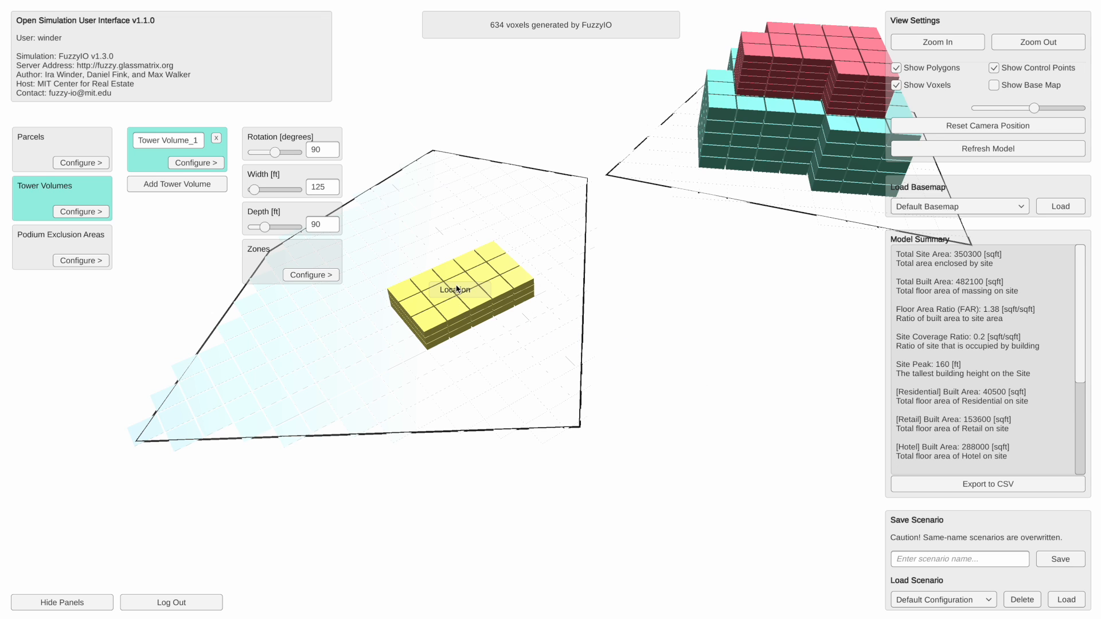
{"action": "left_click", "coordinate": [897, 84]}
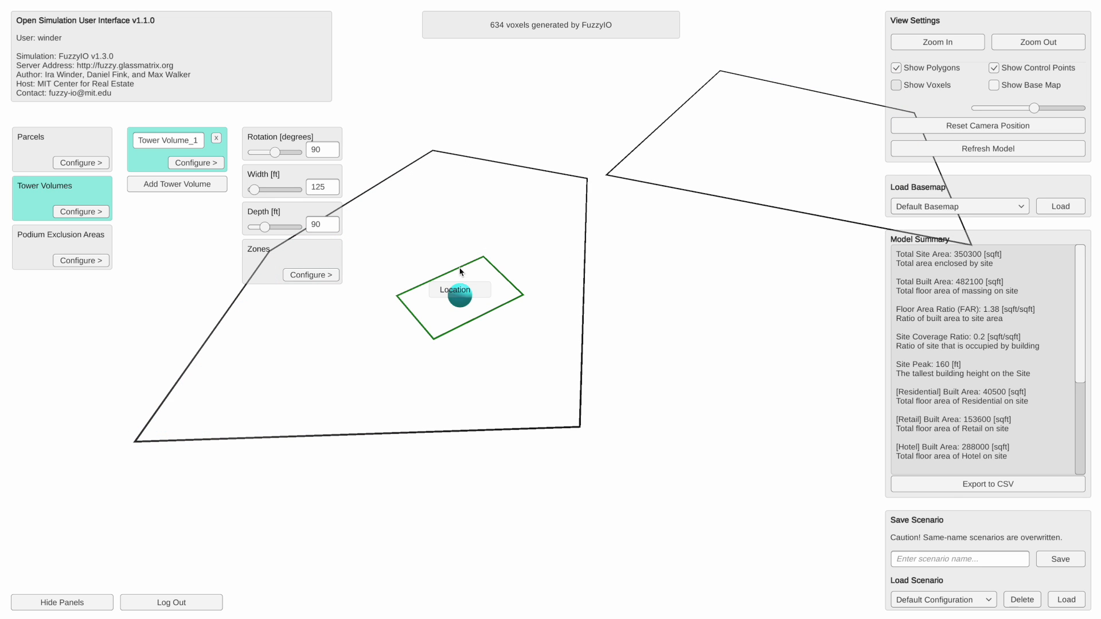
{"action": "left_click_drag", "start_coordinate": [462, 307], "coordinate": [421, 299]}
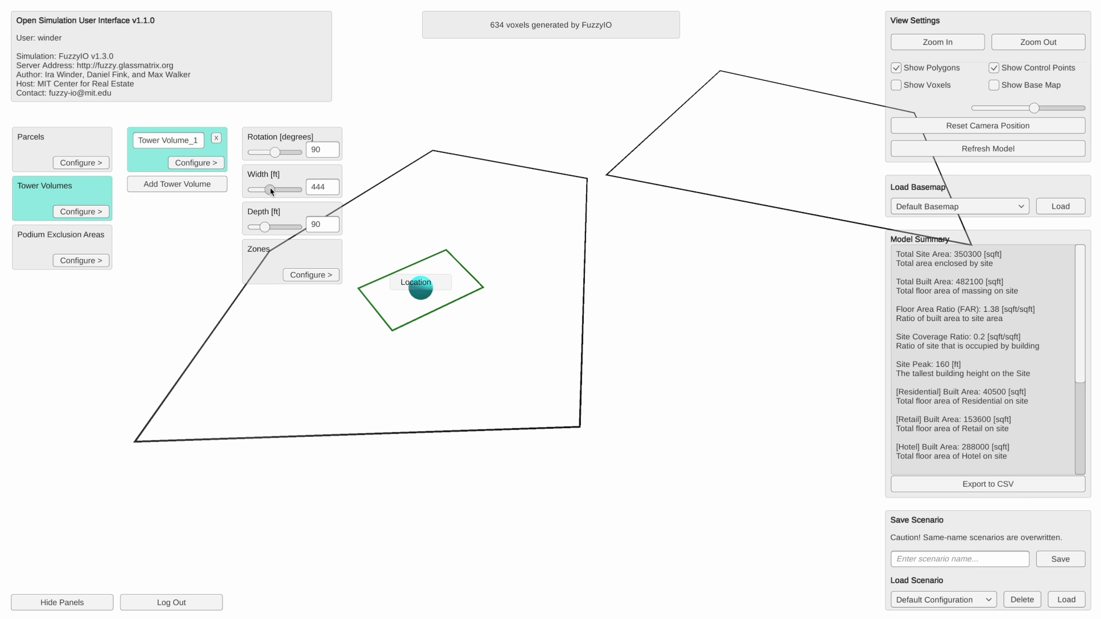
- Set the width of Tower Volume_1 to 243 ft
{"action": "left_click_drag", "start_coordinate": [269, 190], "coordinate": [260, 190]}
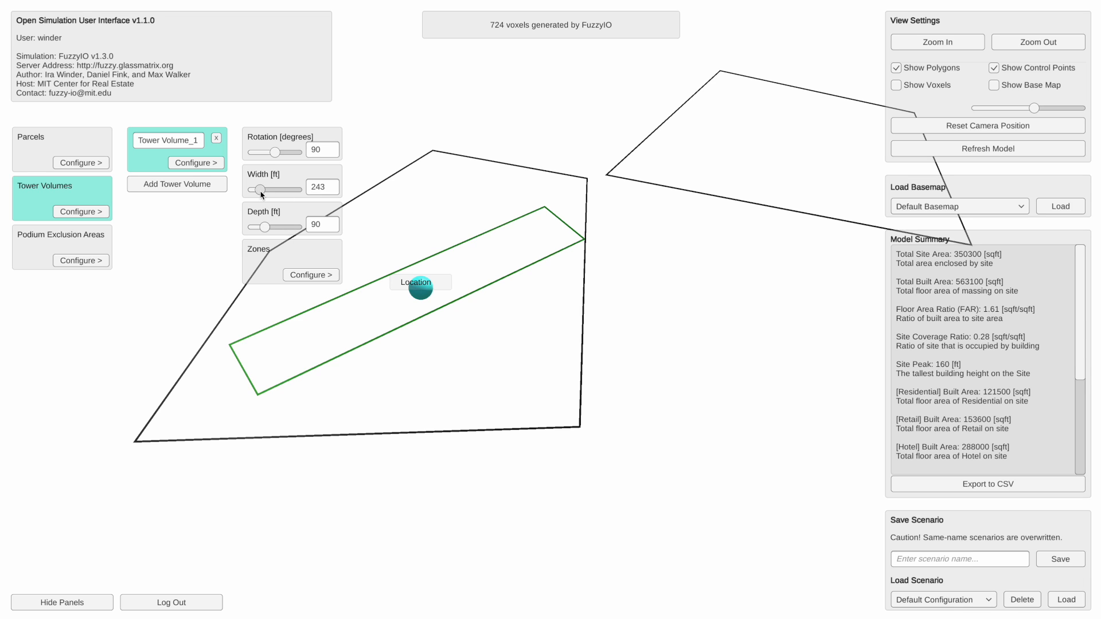
- Set Tower Volume_1's depth to 111 ft and give its Residential Zone_1 20 floors with a 12 ft floor height
{"action": "left_click_drag", "start_coordinate": [265, 227], "coordinate": [271, 227]}
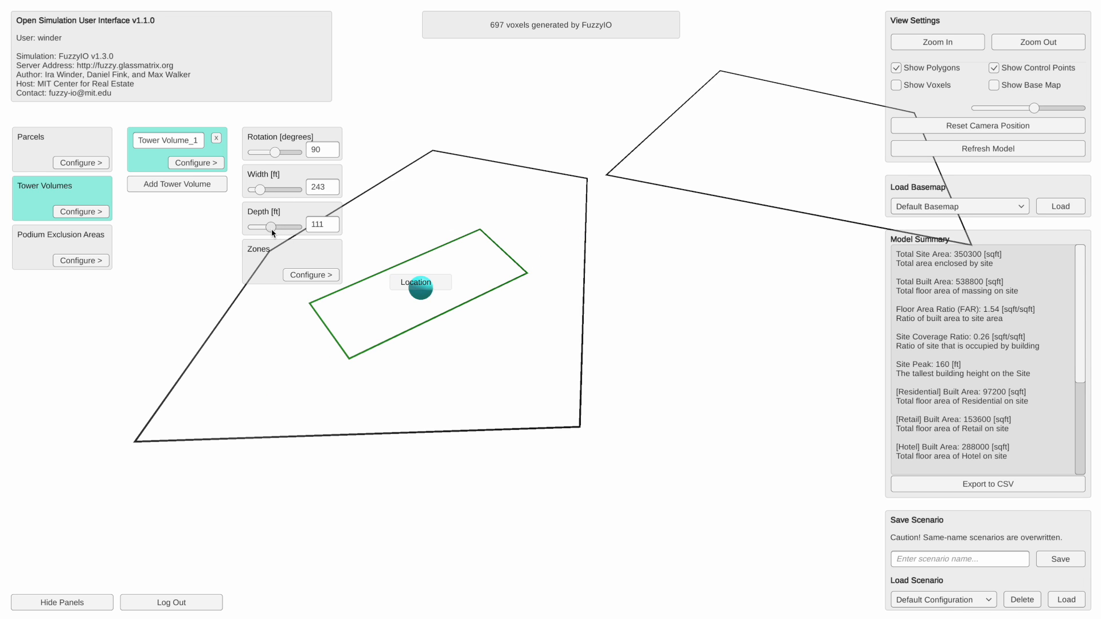
{"action": "left_click", "coordinate": [314, 276]}
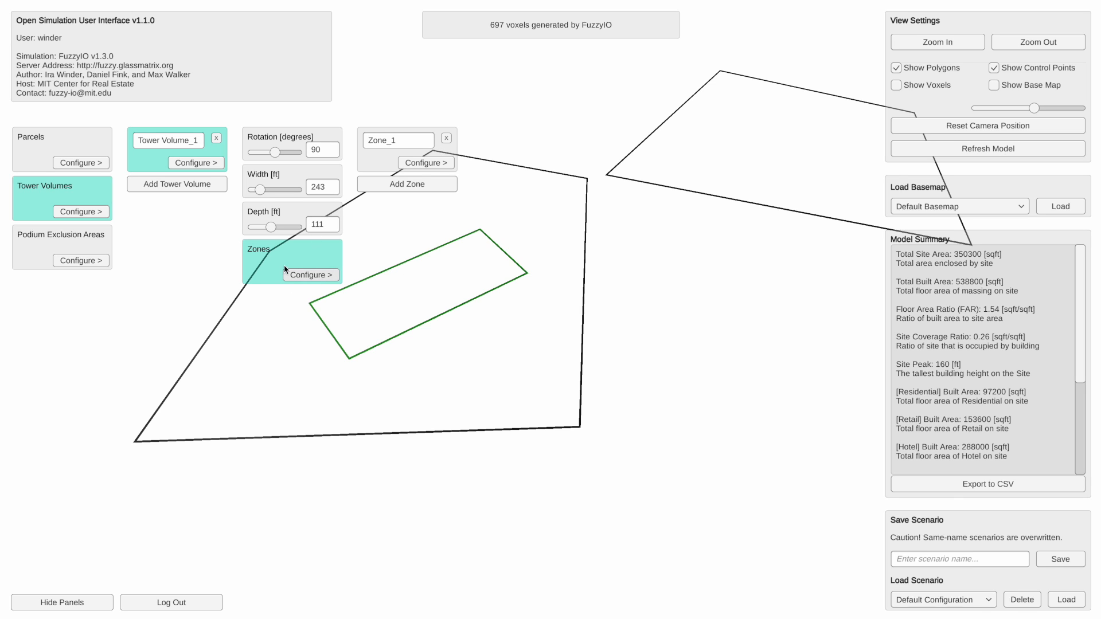
{"action": "left_click", "coordinate": [432, 164]}
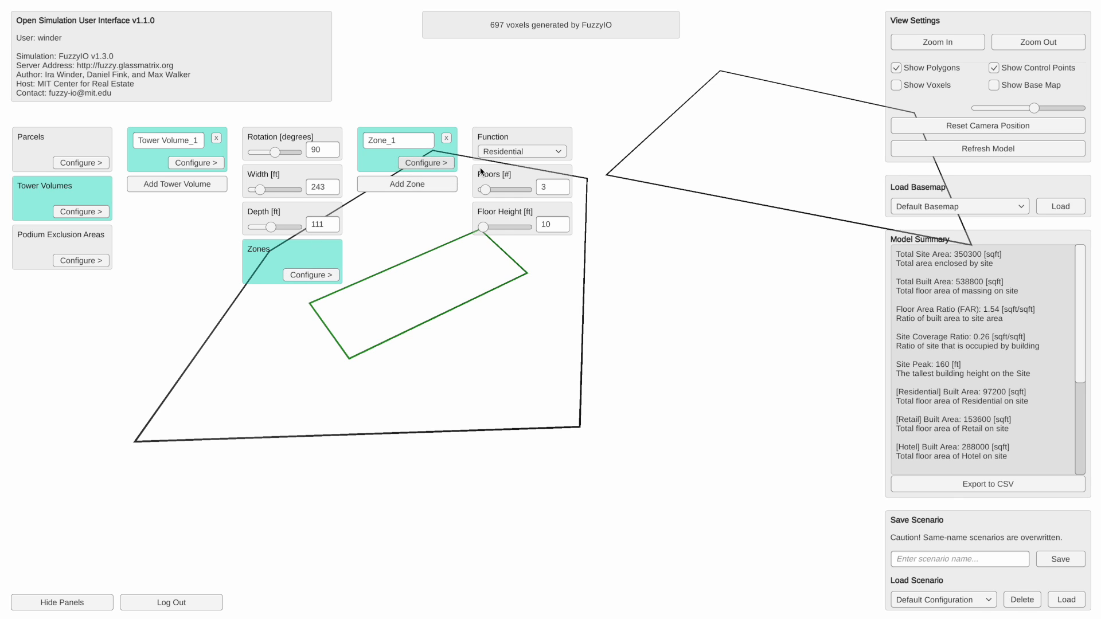
{"action": "left_click", "coordinate": [525, 152]}
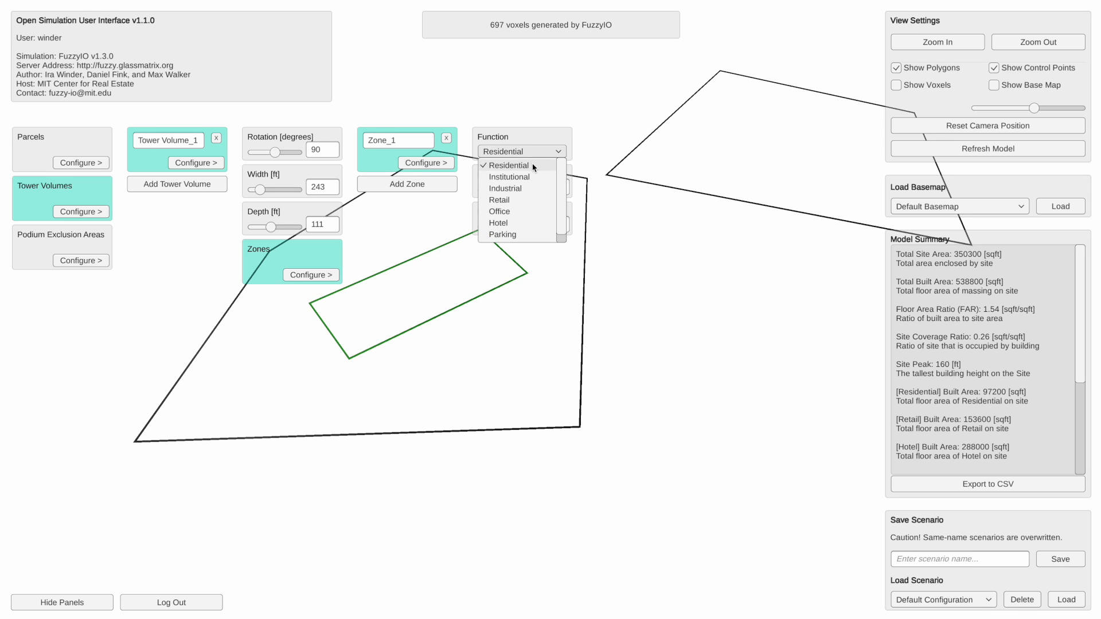
{"action": "left_click", "coordinate": [534, 167]}
{"action": "left_click", "coordinate": [555, 192]}
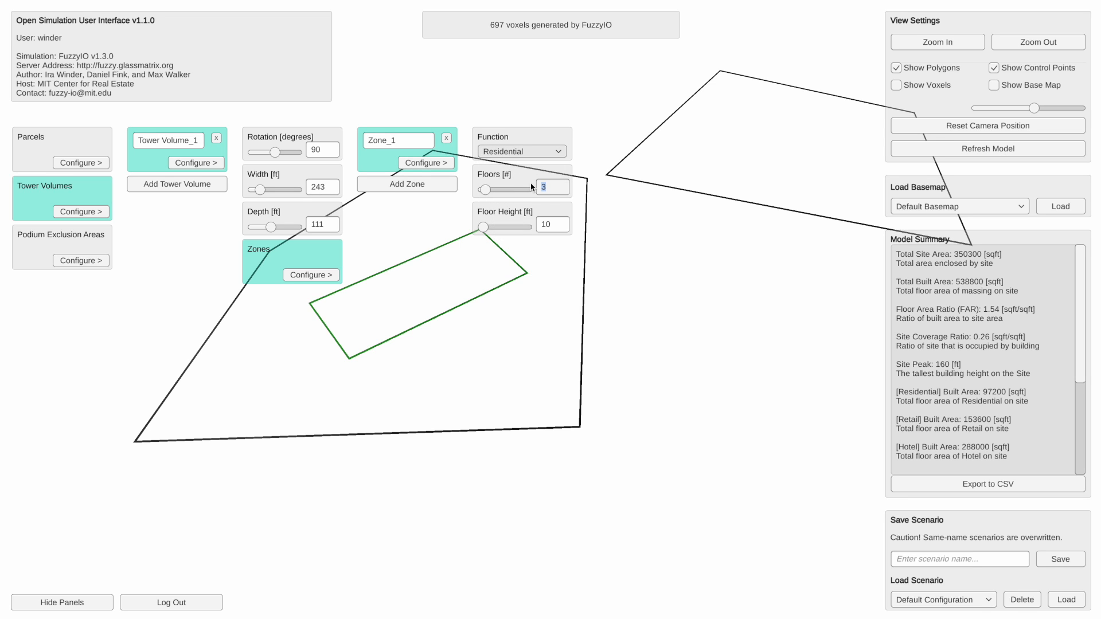
{"action": "type", "text": "20"}
{"action": "key", "text": "Tab"}
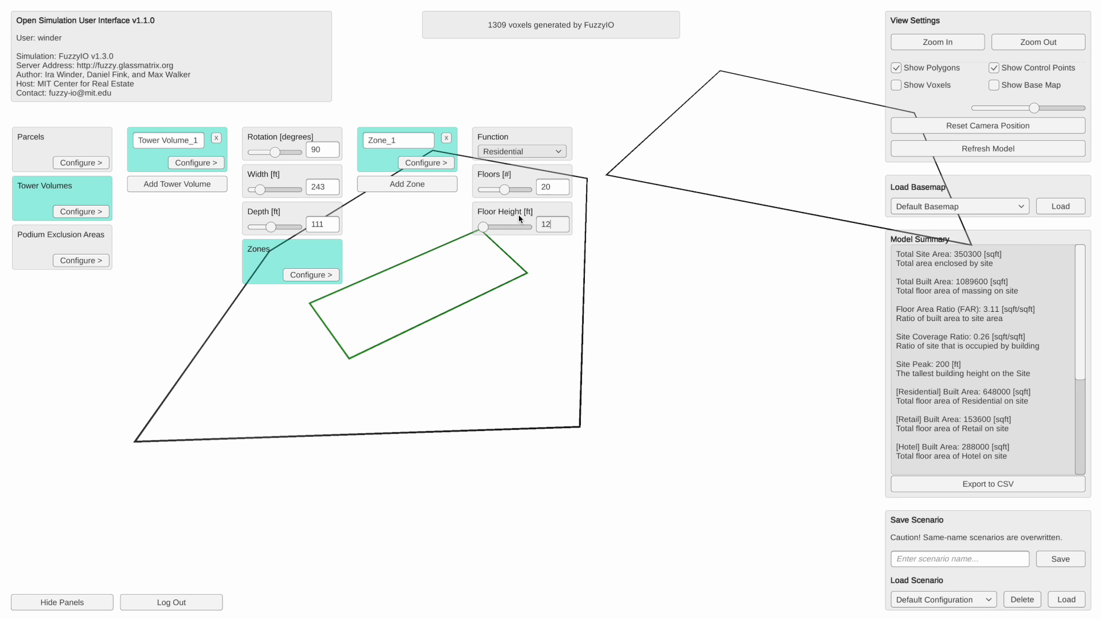
{"action": "key", "text": "Return"}
- Show the voxels and view the residential tower on B_Parcel
{"action": "left_click", "coordinate": [896, 85]}
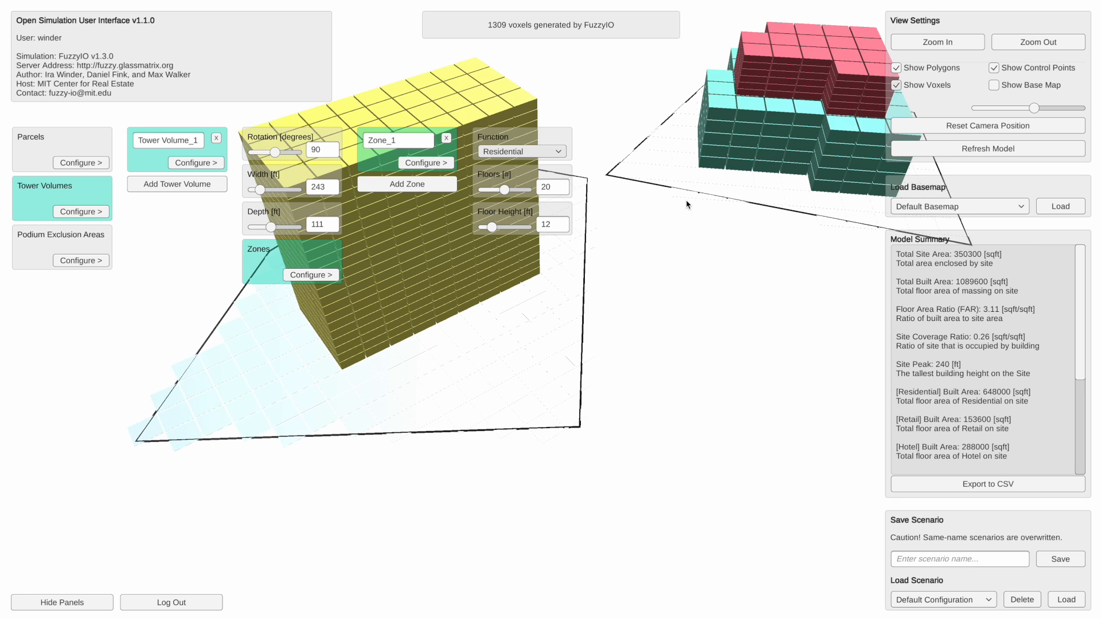
{"action": "left_click_drag", "start_coordinate": [667, 239], "coordinate": [571, 361]}
{"action": "scroll", "coordinate": [621, 302], "scroll_direction": "down", "scroll_amount": 5}
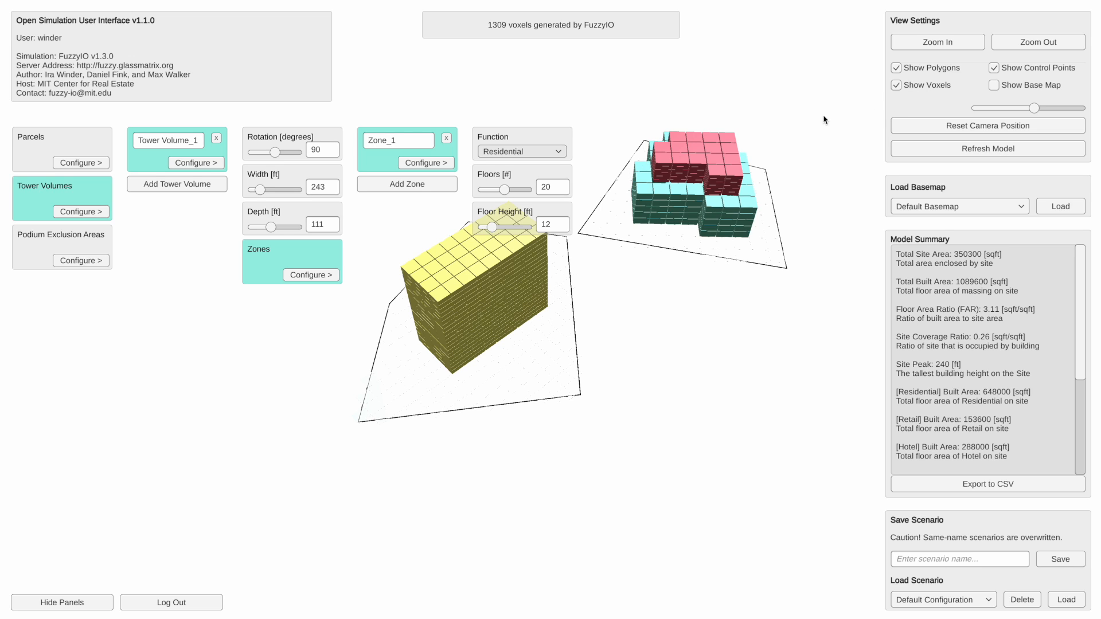
- Hide the voxels to relocate Tower Volume_1 from B_Parcel onto the middle of A_Parcel, and show the voxels again
{"action": "left_click", "coordinate": [897, 86]}
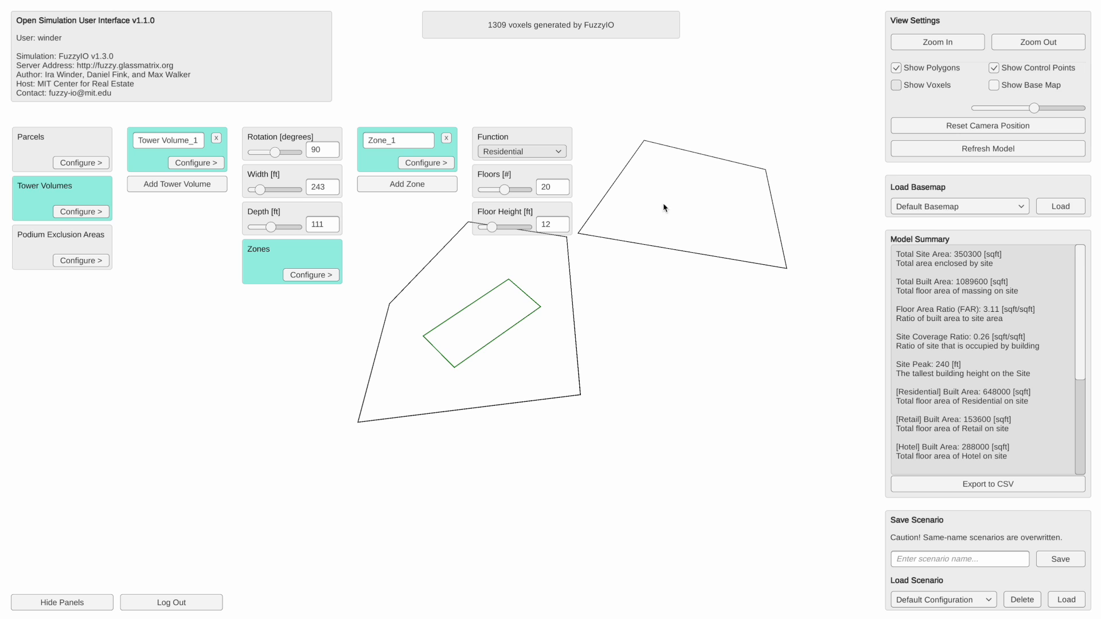
{"action": "left_click", "coordinate": [202, 163]}
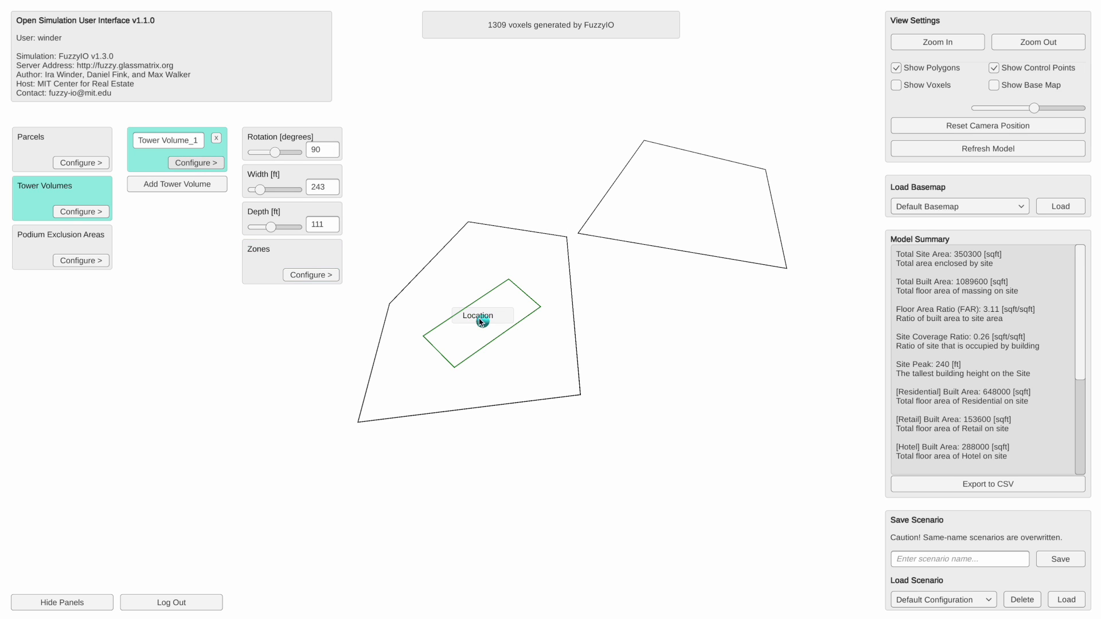
{"action": "left_click_drag", "start_coordinate": [485, 328], "coordinate": [686, 203]}
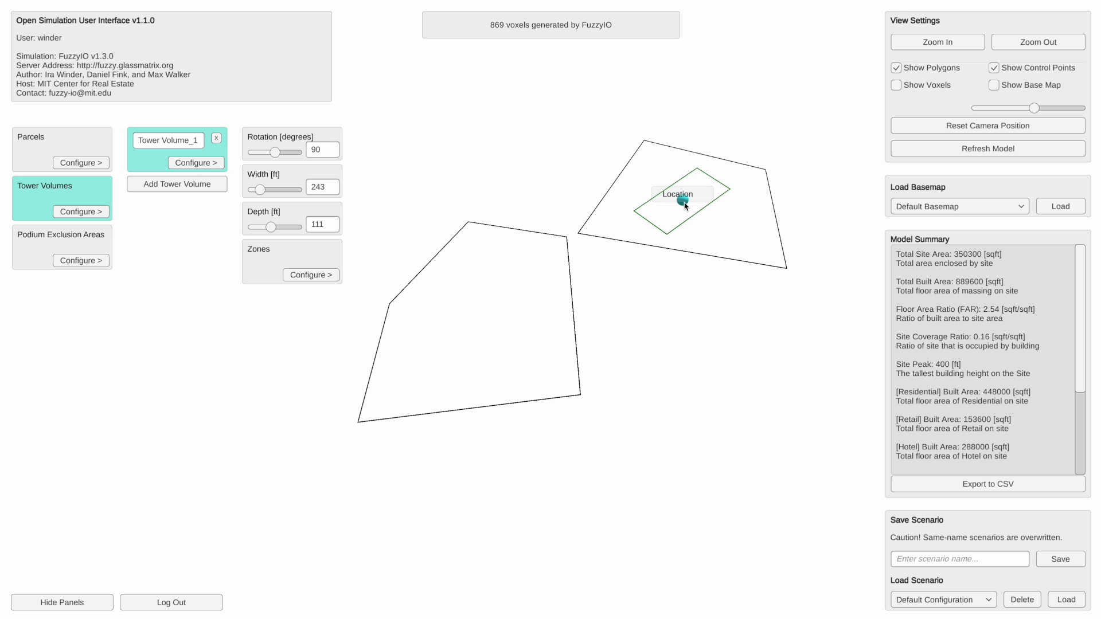
{"action": "left_click", "coordinate": [896, 85]}
{"action": "left_click_drag", "start_coordinate": [793, 160], "coordinate": [691, 243]}
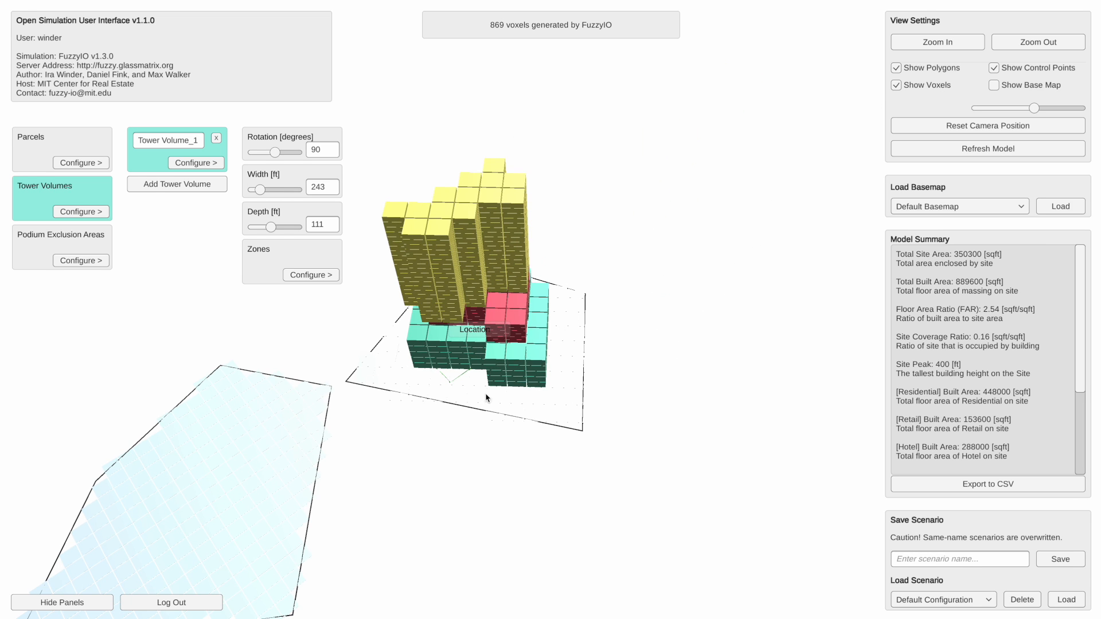
{"action": "scroll", "coordinate": [488, 398], "scroll_direction": "up", "scroll_amount": 5}
{"action": "scroll", "coordinate": [522, 400], "scroll_direction": "down", "scroll_amount": 5}
{"action": "left_click_drag", "start_coordinate": [633, 266], "coordinate": [504, 302]}
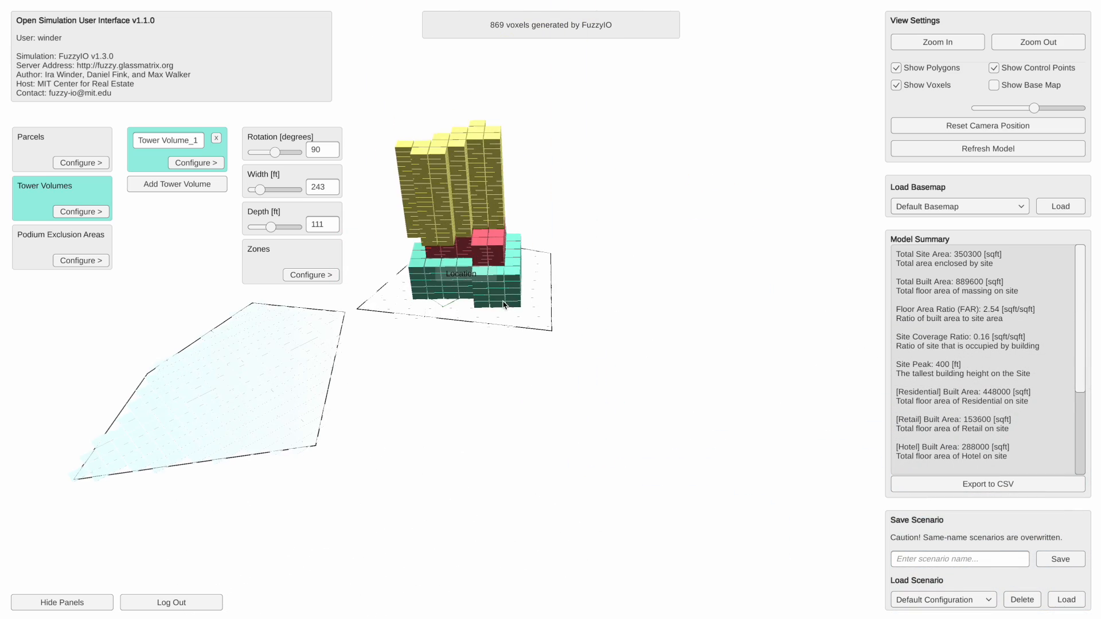
{"action": "right_click_drag", "start_coordinate": [503, 301], "coordinate": [542, 372]}
{"action": "scroll", "coordinate": [534, 368], "scroll_direction": "up", "scroll_amount": 4}
{"action": "left_click_drag", "start_coordinate": [533, 365], "coordinate": [601, 347]}
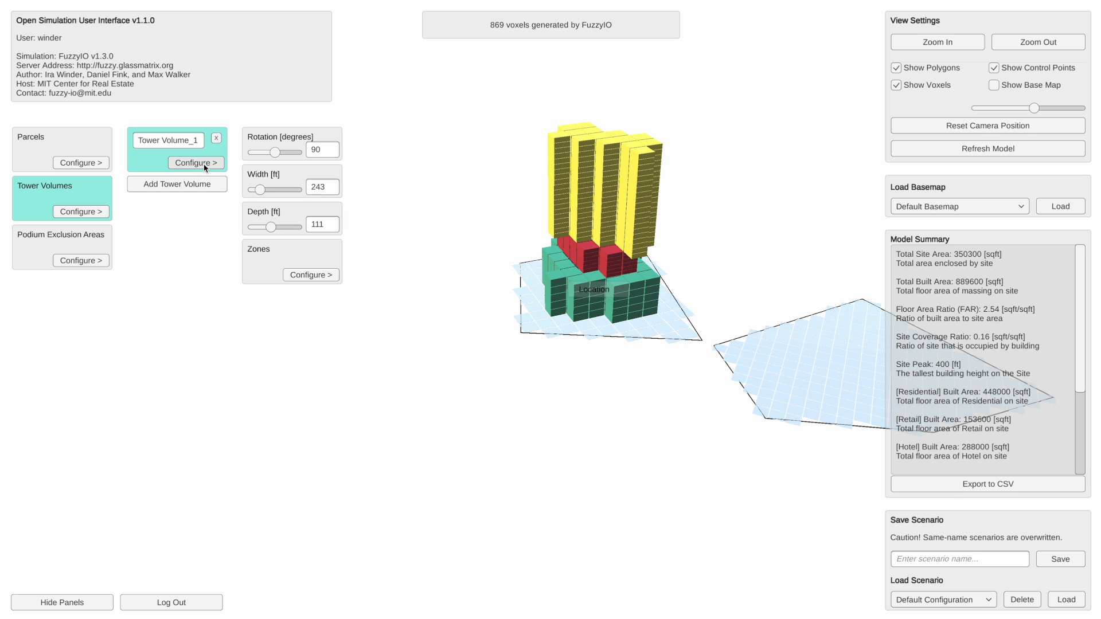
- Add a second zone to Tower Volume_1 with the Office function and 10 floors
{"action": "left_click", "coordinate": [299, 275]}
{"action": "left_click", "coordinate": [433, 188]}
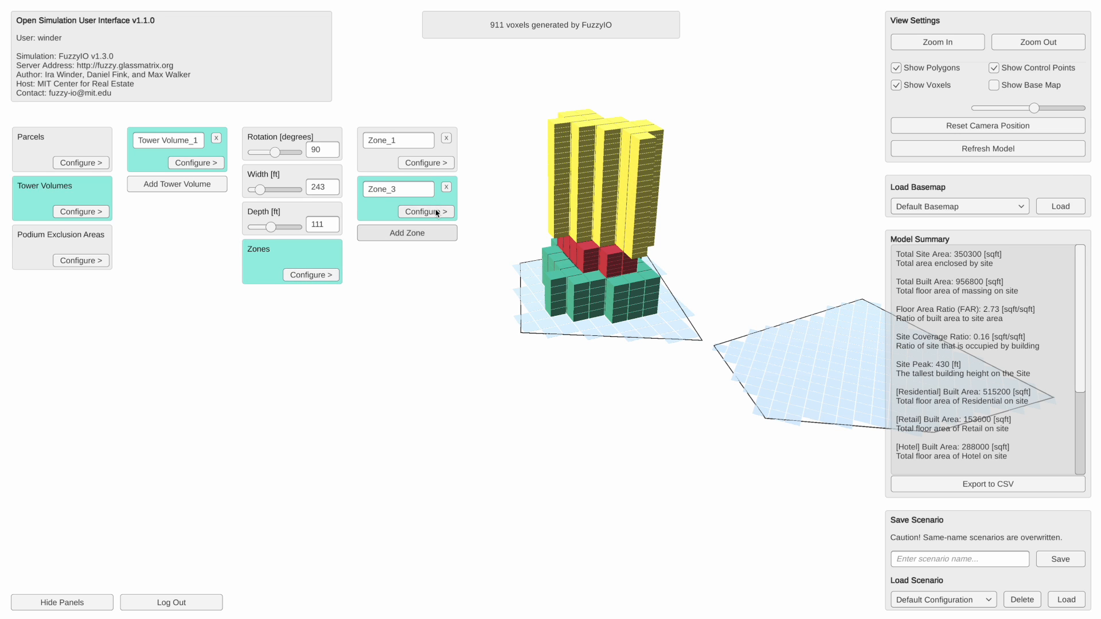
{"action": "left_click", "coordinate": [438, 212]}
{"action": "left_click", "coordinate": [529, 152]}
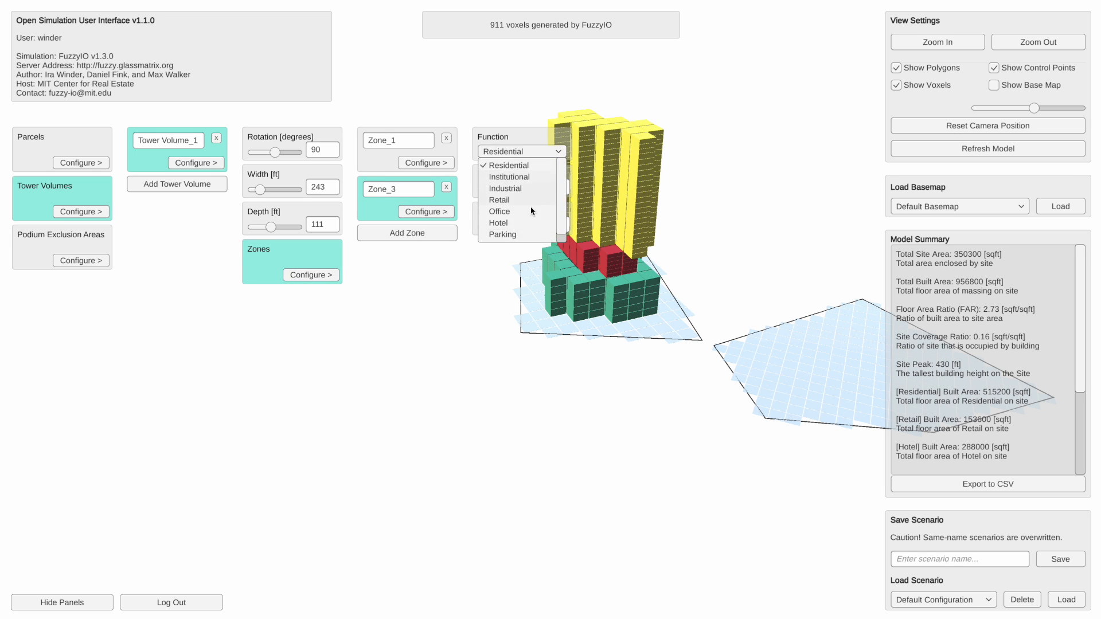
{"action": "left_click", "coordinate": [531, 209]}
{"action": "left_click", "coordinate": [551, 190]}
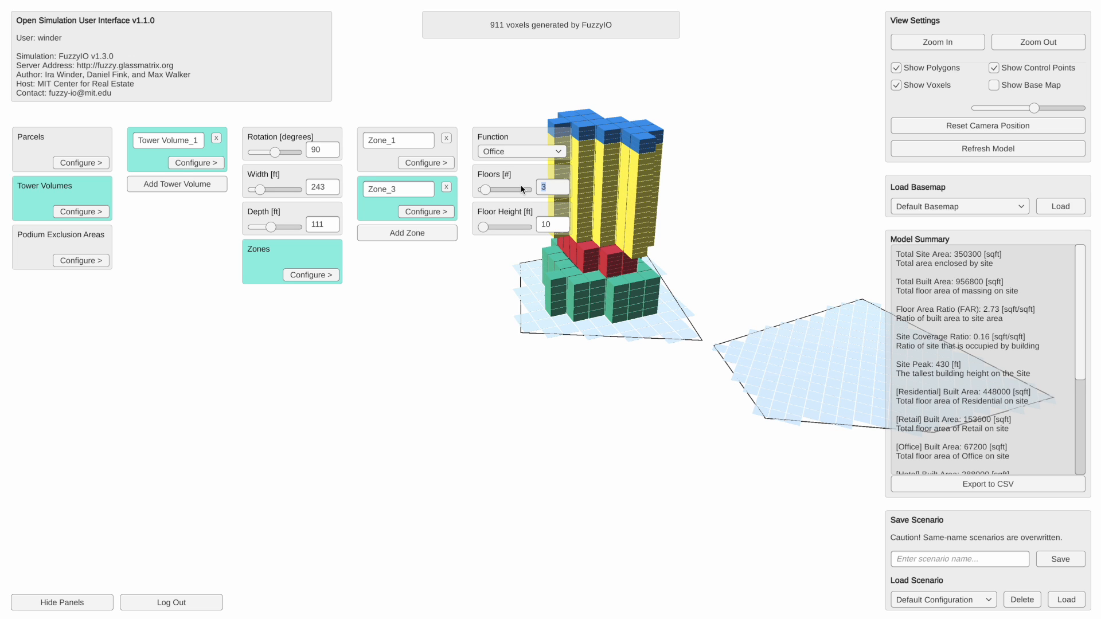
{"action": "left_click", "coordinate": [587, 349]}
- Examine the stacked tower and podiums on A_Parcel and the empty B_Parcel from several angles
{"action": "left_click_drag", "start_coordinate": [643, 298], "coordinate": [563, 373]}
{"action": "right_click_drag", "start_coordinate": [563, 373], "coordinate": [626, 398]}
{"action": "left_click_drag", "start_coordinate": [626, 399], "coordinate": [652, 349]}
{"action": "right_click_drag", "start_coordinate": [653, 349], "coordinate": [662, 337]}
{"action": "scroll", "coordinate": [677, 379], "scroll_direction": "up", "scroll_amount": 4}
{"action": "right_click_drag", "start_coordinate": [677, 379], "coordinate": [635, 379]}
{"action": "scroll", "coordinate": [652, 395], "scroll_direction": "up", "scroll_amount": 1}
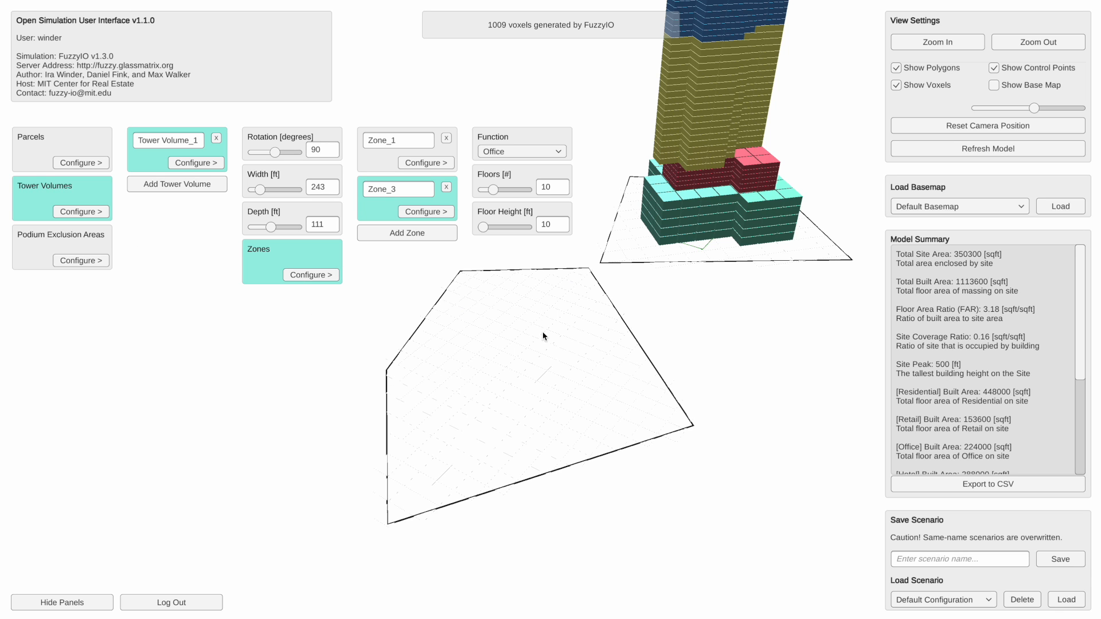
{"action": "mouse_move", "coordinate": [619, 428]}
{"action": "right_mouse_down"}
{"action": "mouse_move", "coordinate": [630, 415]}
{"action": "mouse_move", "coordinate": [609, 423]}
{"action": "right_mouse_up"}
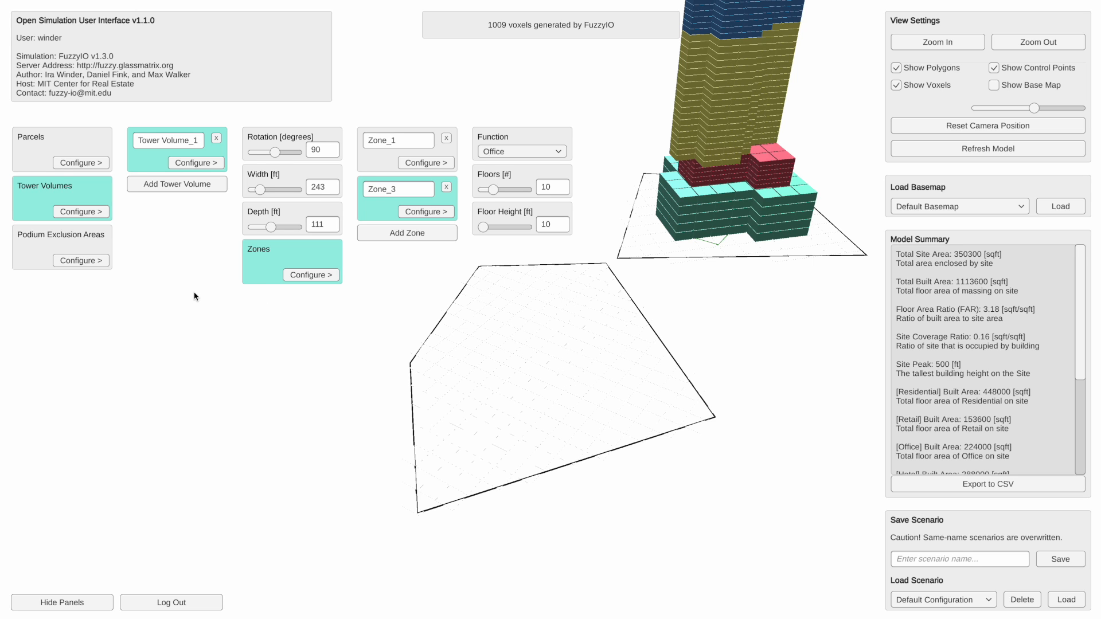
- Add a podium volume to B_Parcel and set its setback to 0 ft
{"action": "left_click", "coordinate": [90, 163]}
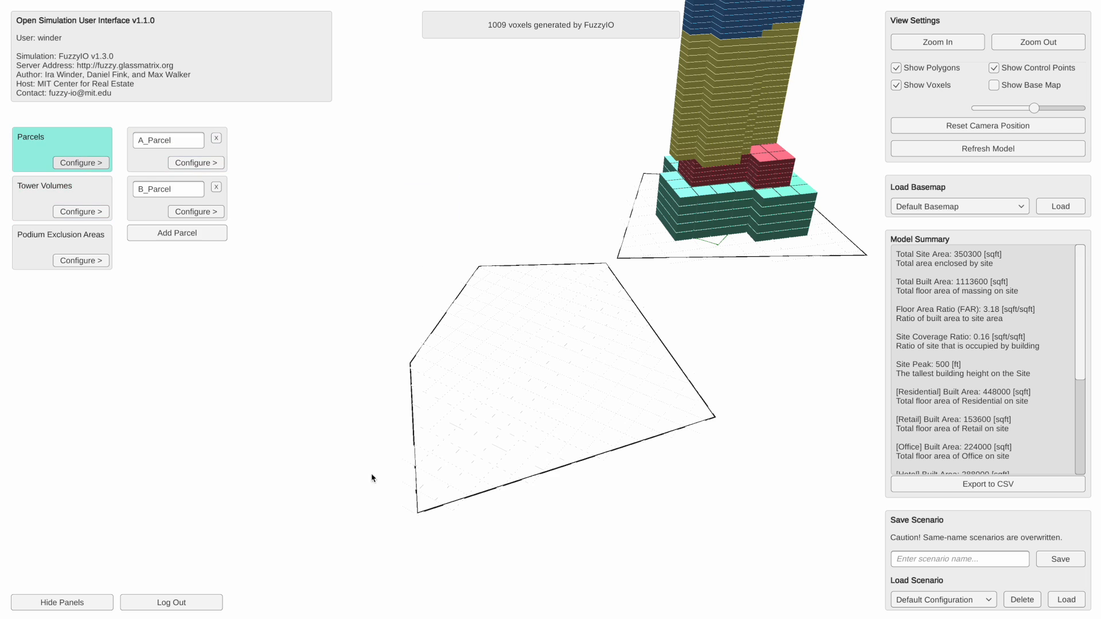
{"action": "left_click", "coordinate": [192, 211]}
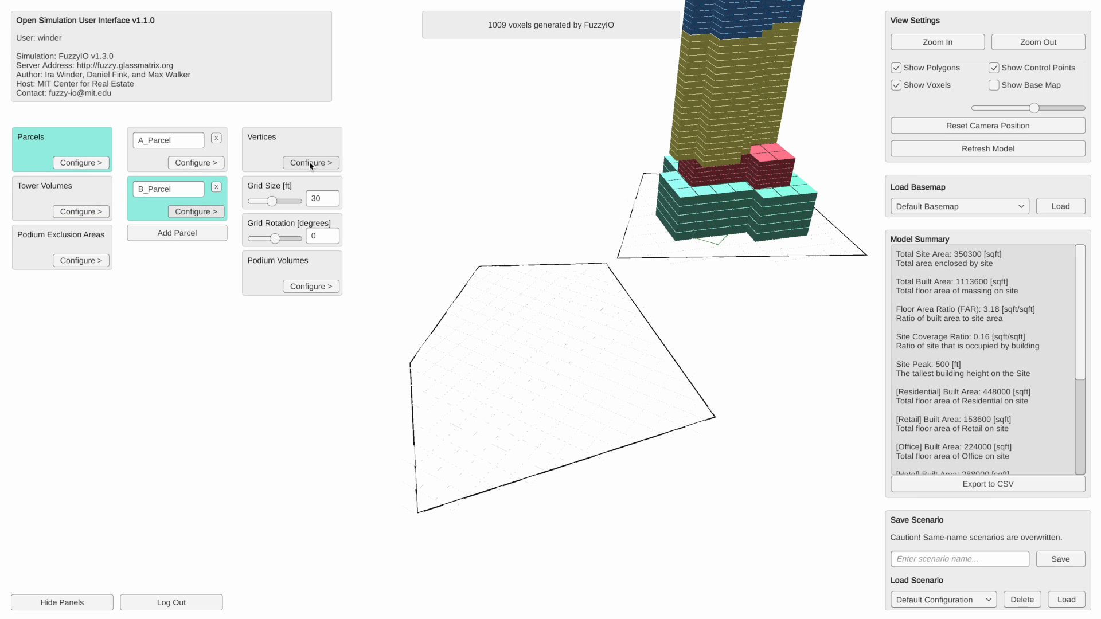
{"action": "left_click", "coordinate": [310, 286]}
{"action": "left_click", "coordinate": [434, 136]}
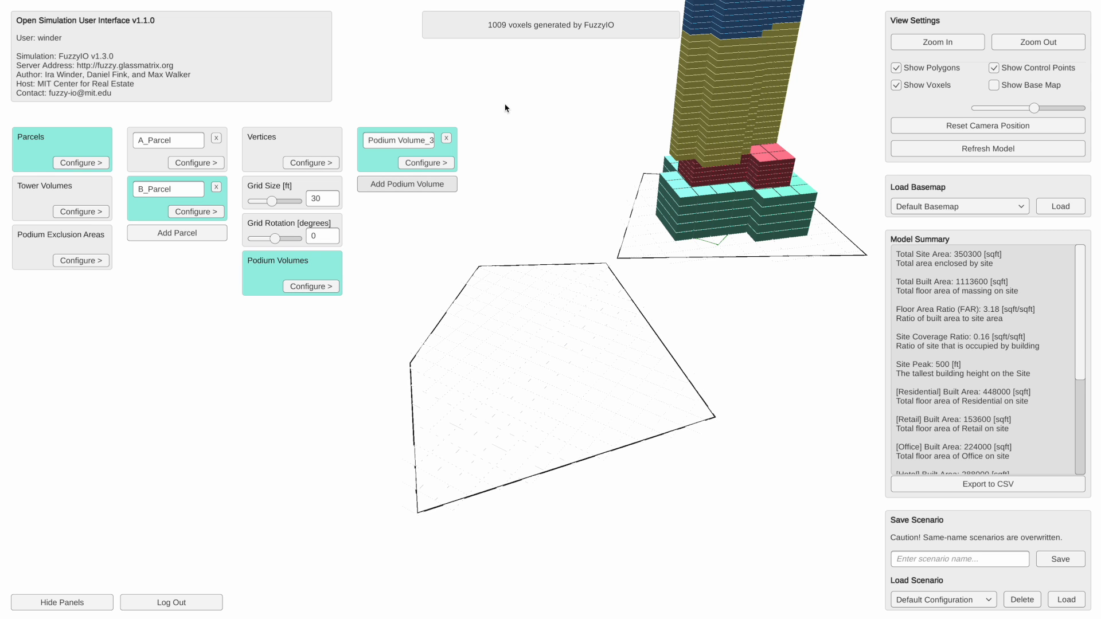
{"action": "left_click_drag", "start_coordinate": [542, 344], "coordinate": [555, 319]}
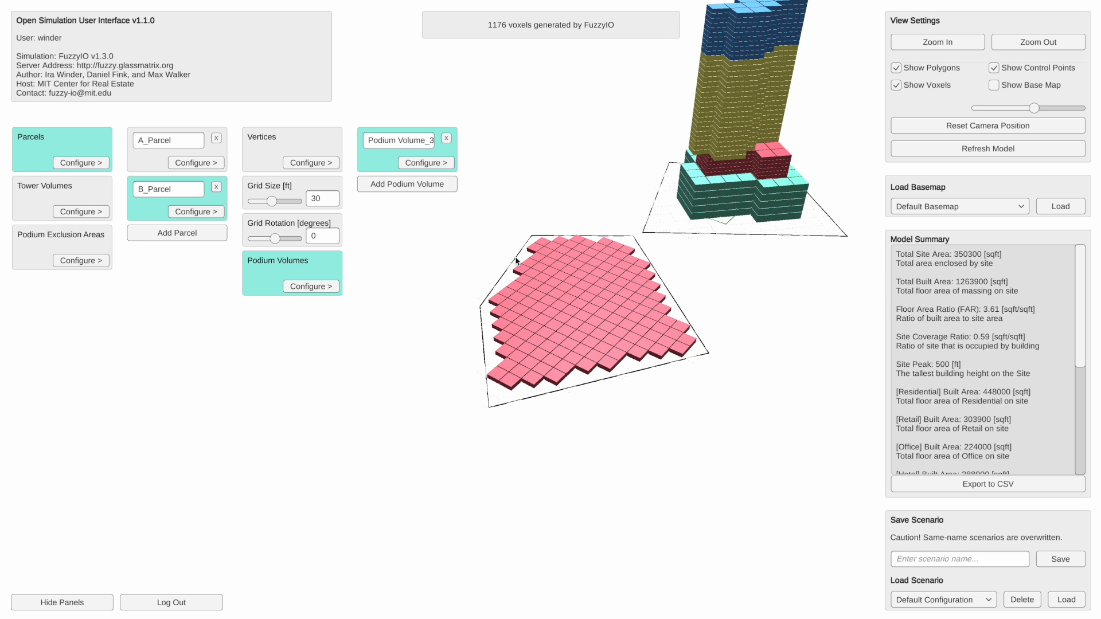
{"action": "scroll", "coordinate": [544, 217], "scroll_direction": "up", "scroll_amount": 3}
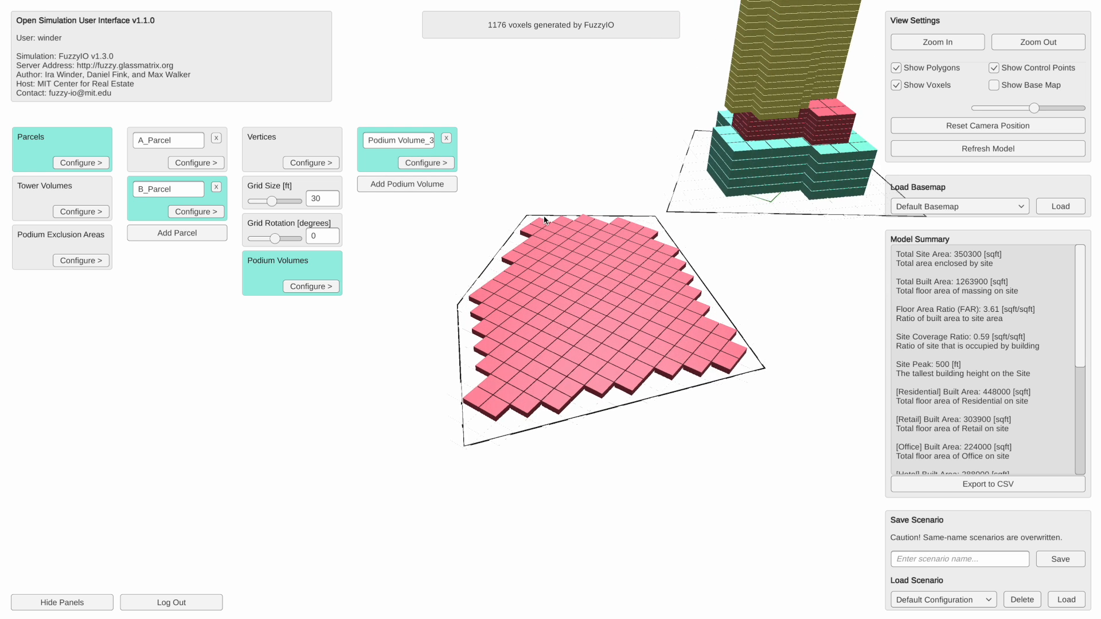
{"action": "left_click", "coordinate": [432, 167]}
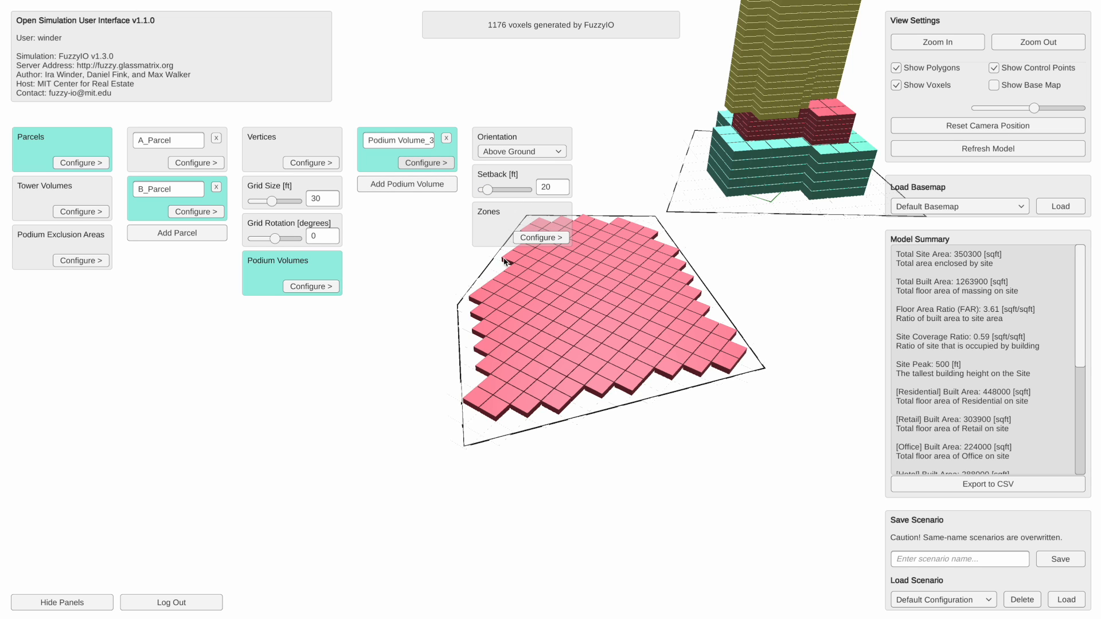
{"action": "left_click_drag", "start_coordinate": [487, 190], "coordinate": [482, 190]}
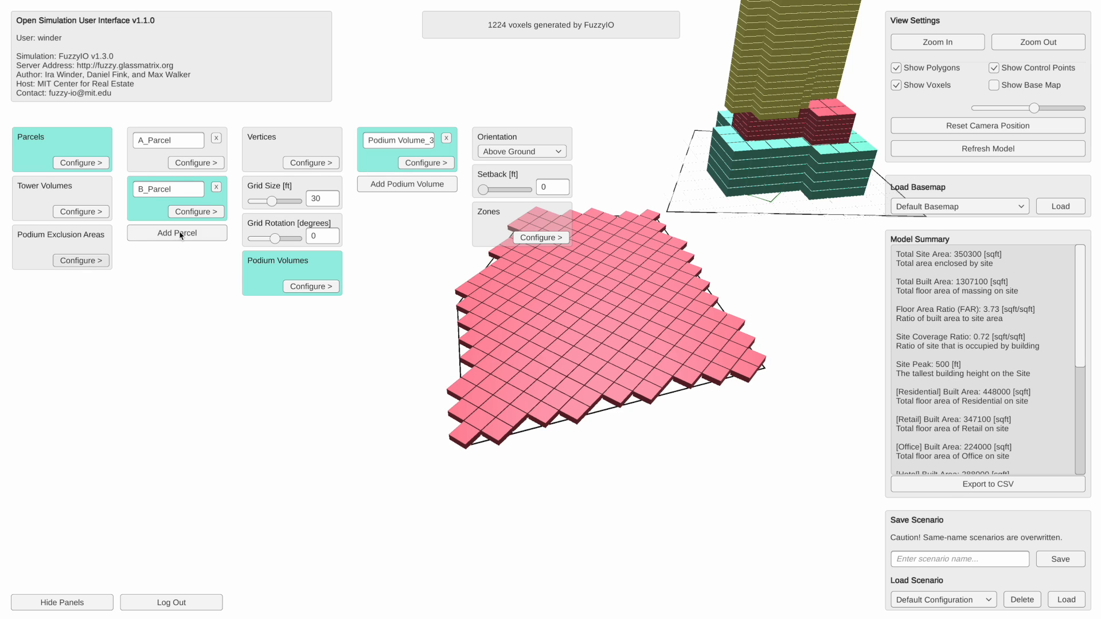
- Hide the voxels and add a podium exclusion area to the model
{"action": "left_click", "coordinate": [897, 86]}
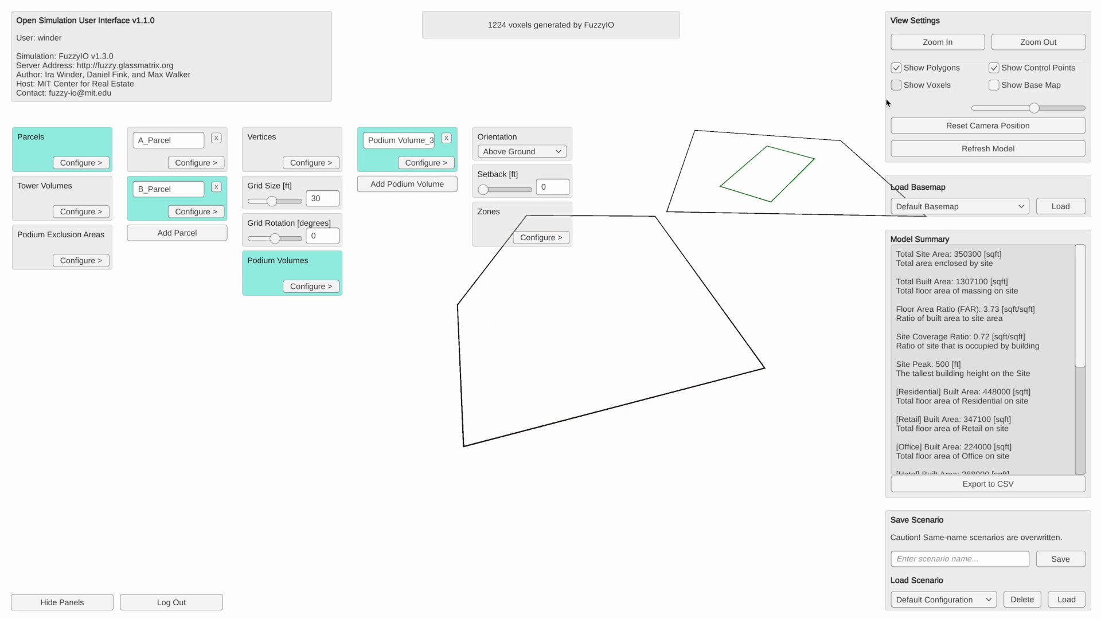
{"action": "left_click", "coordinate": [81, 261]}
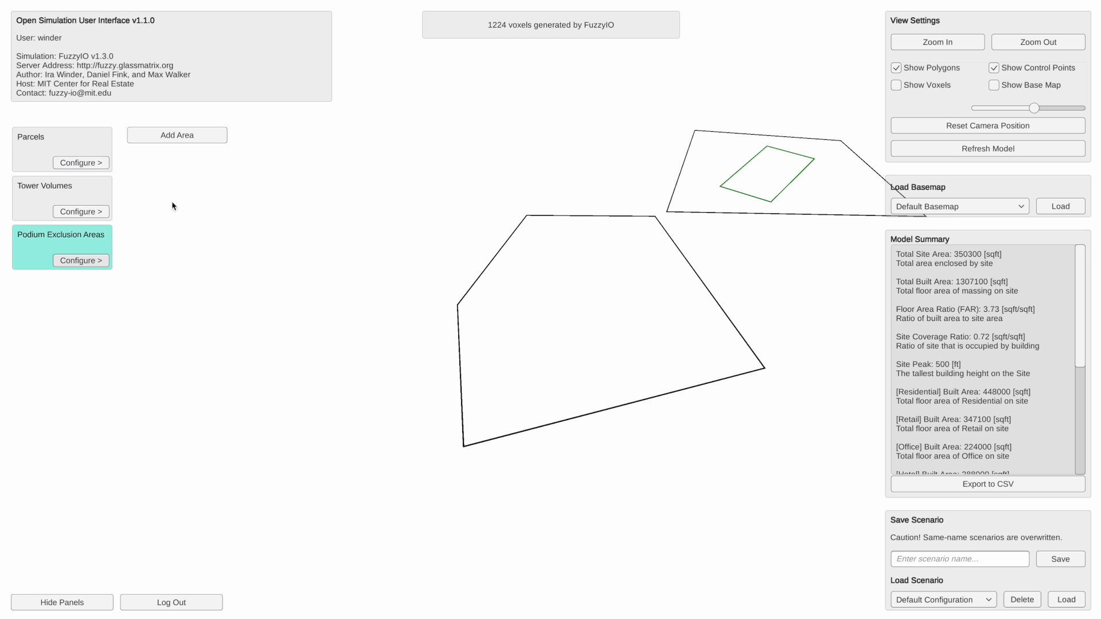
{"action": "left_click", "coordinate": [191, 138]}
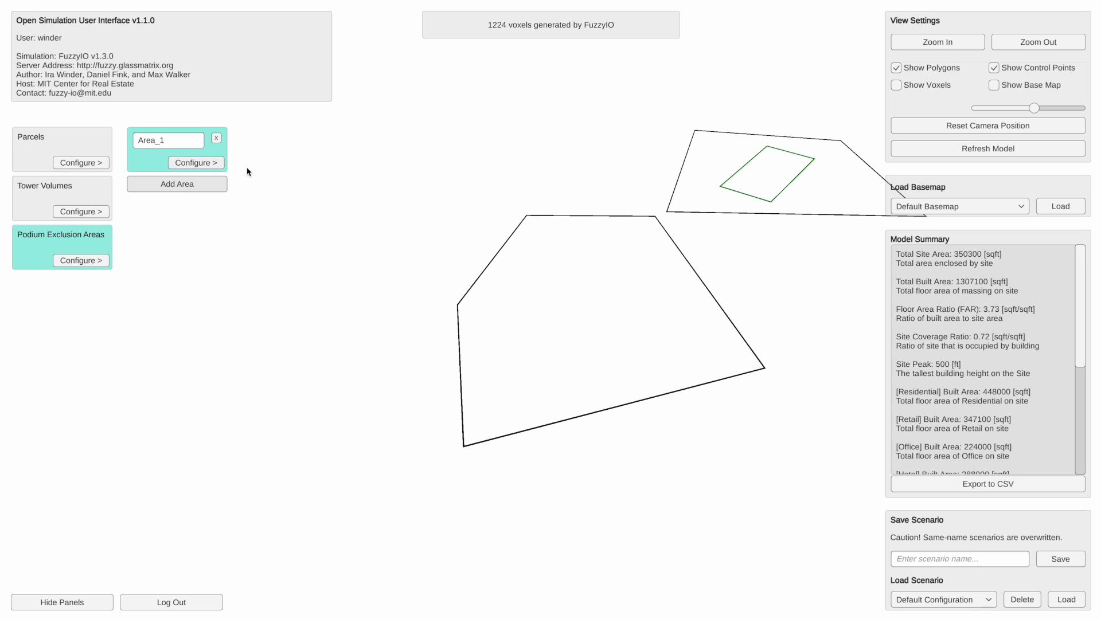
{"action": "left_click", "coordinate": [215, 163]}
- Place five vertices for exclusion Area_1 inside B_Parcel, forming an inner outline that roughly follows the parcel's shape
{"action": "left_click", "coordinate": [306, 163]}
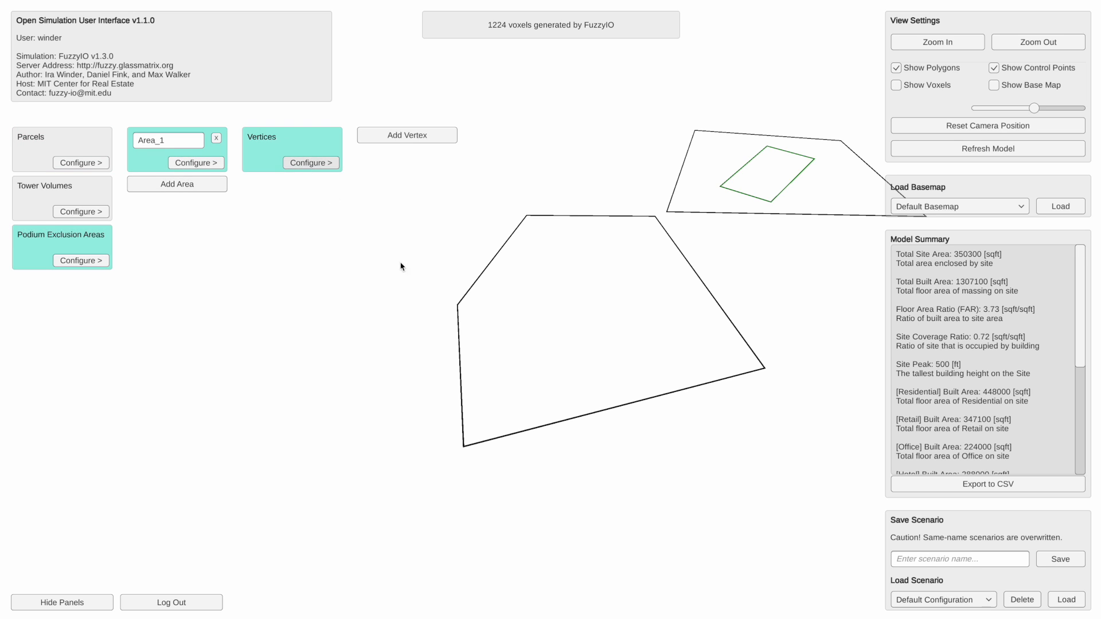
{"action": "left_click", "coordinate": [413, 139]}
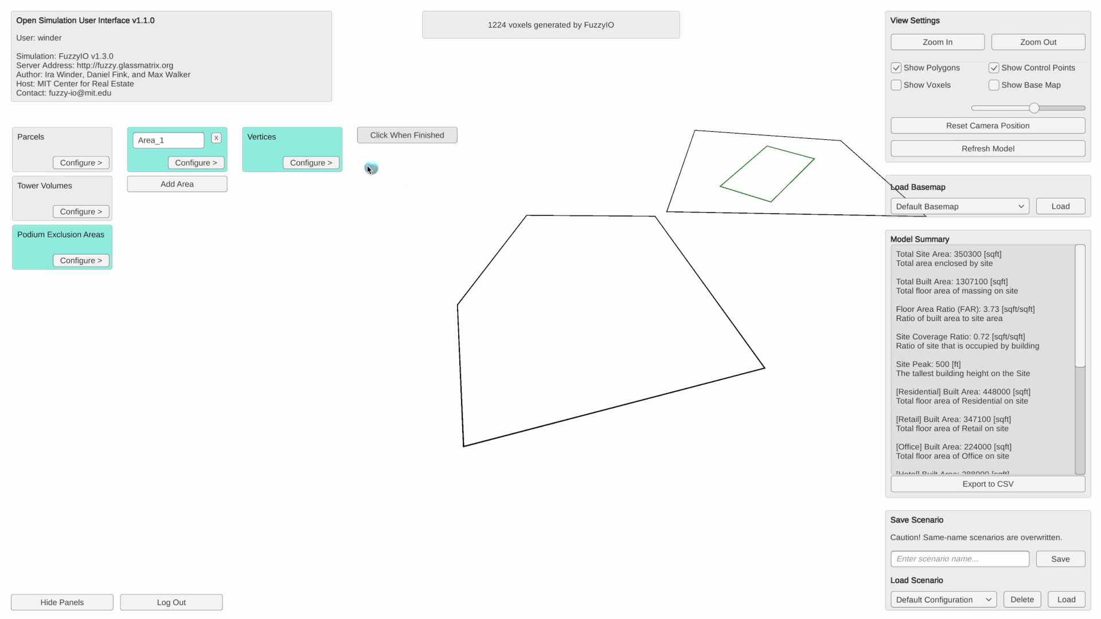
{"action": "left_click", "coordinate": [569, 273]}
{"action": "left_click", "coordinate": [523, 314]}
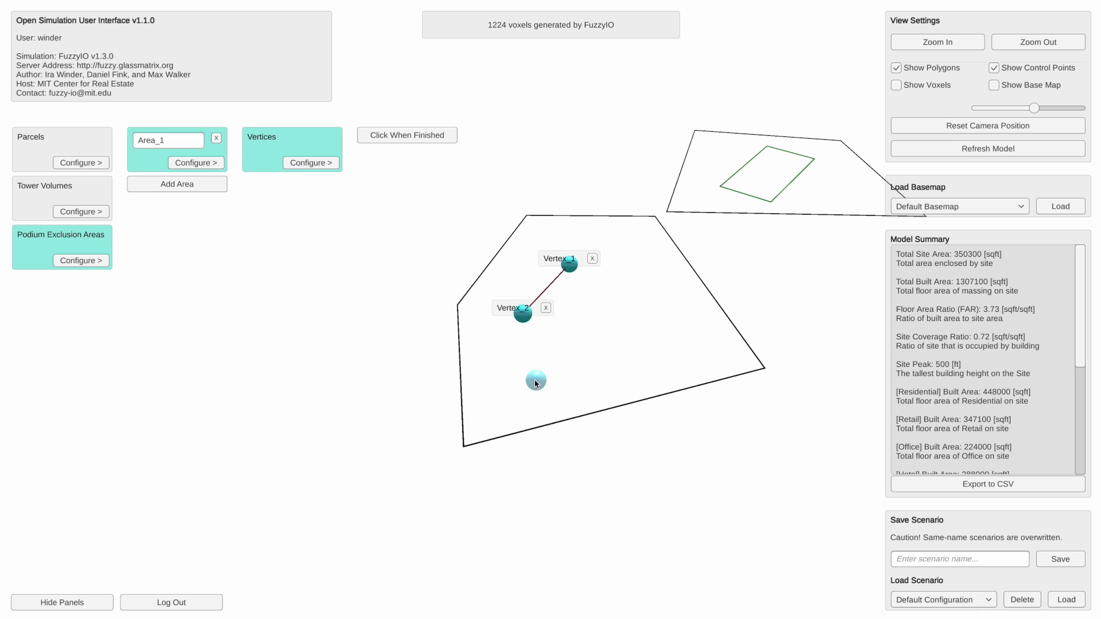
{"action": "left_click", "coordinate": [527, 371]}
{"action": "left_click", "coordinate": [697, 345]}
{"action": "left_click", "coordinate": [627, 265]}
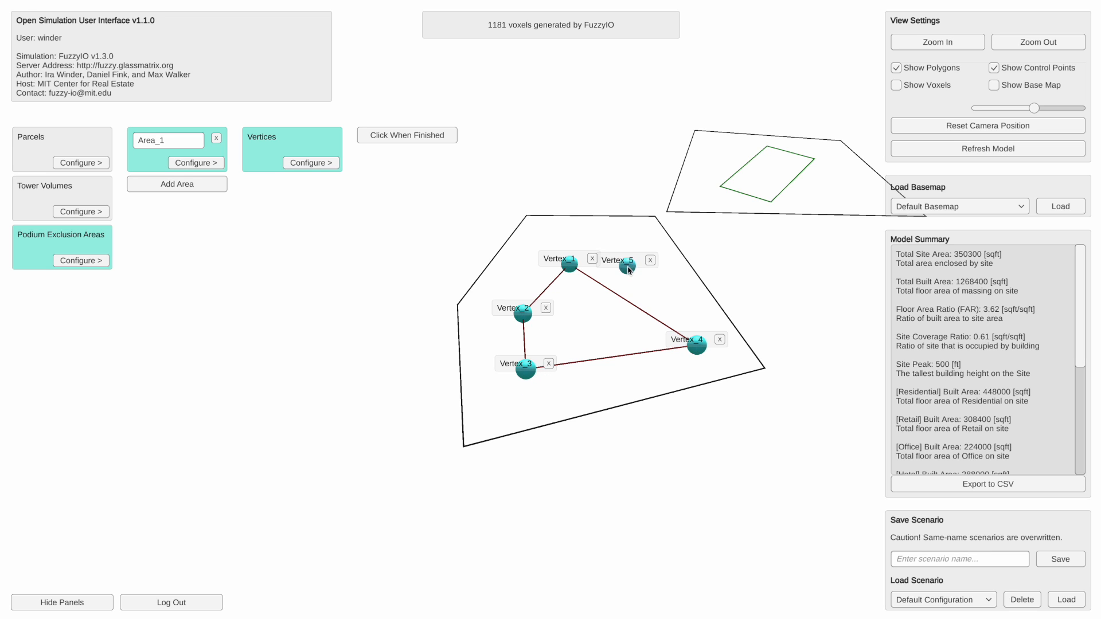
- Move Vertex_4 of Area_1 further inward from the parcel boundary and show the voxels to inspect the podium's courtyard
{"action": "left_click_drag", "start_coordinate": [694, 352], "coordinate": [664, 346]}
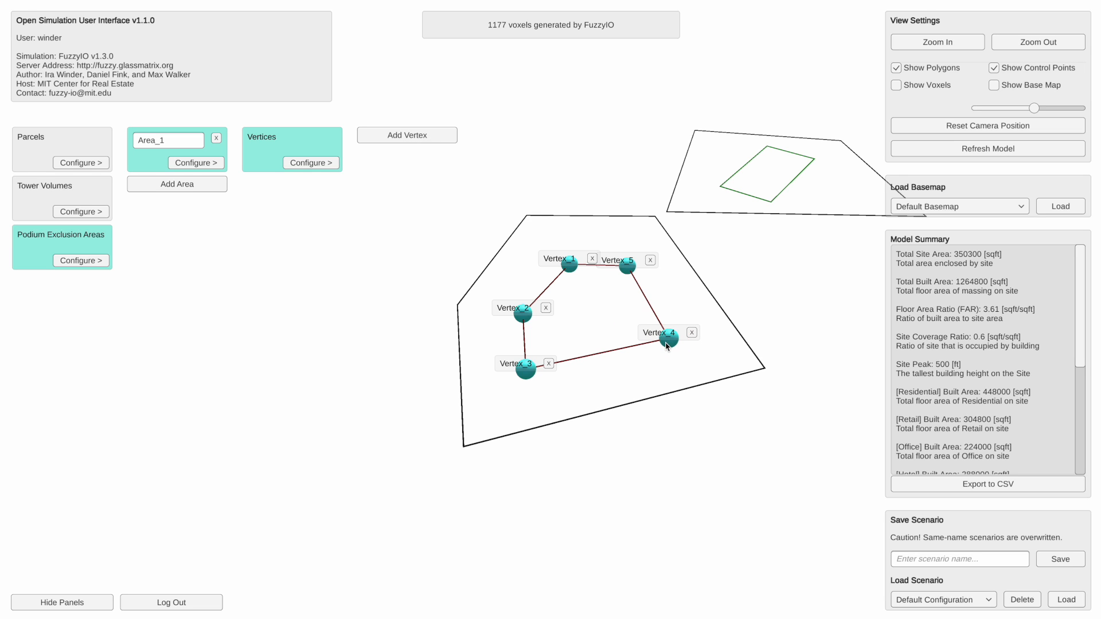
{"action": "left_click", "coordinate": [898, 85]}
{"action": "left_click_drag", "start_coordinate": [605, 305], "coordinate": [626, 296]}
{"action": "scroll", "coordinate": [627, 296], "scroll_direction": "up", "scroll_amount": 5}
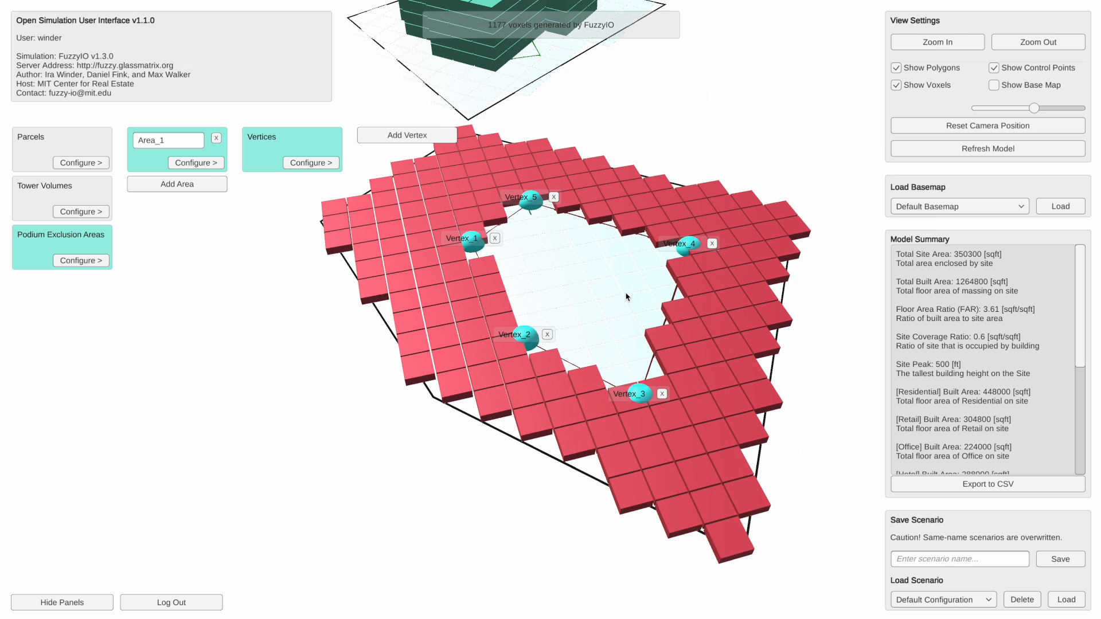
- Move Vertex_3 of exclusion Area_1 slightly inward, toward the middle of B_Parcel's courtyard
{"action": "right_click_drag", "start_coordinate": [629, 272], "coordinate": [610, 294]}
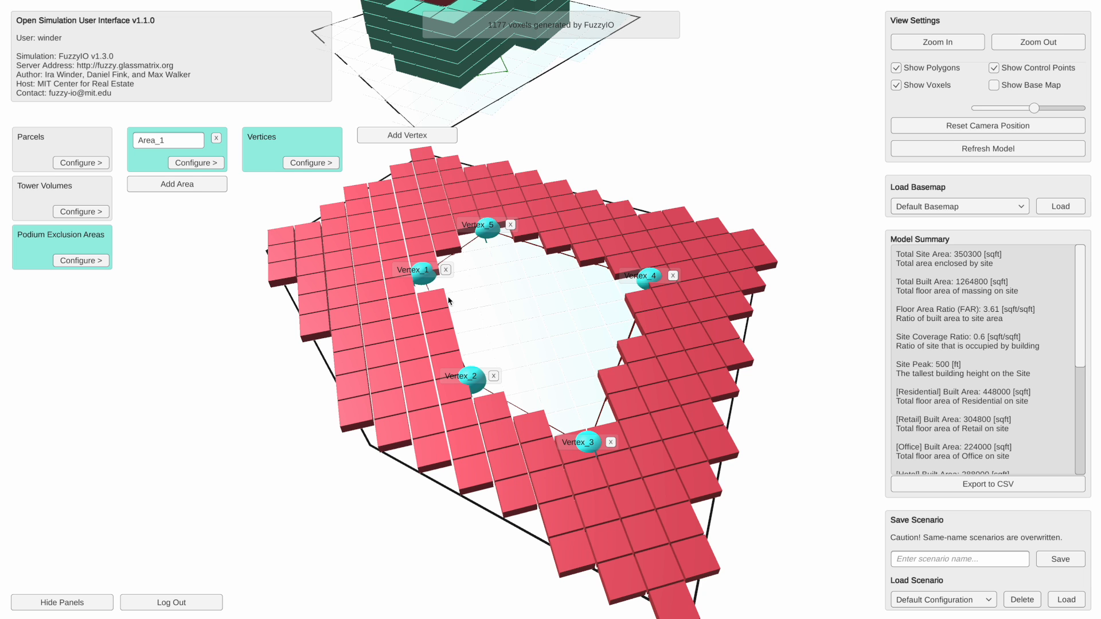
{"action": "left_click_drag", "start_coordinate": [582, 433], "coordinate": [579, 421]}
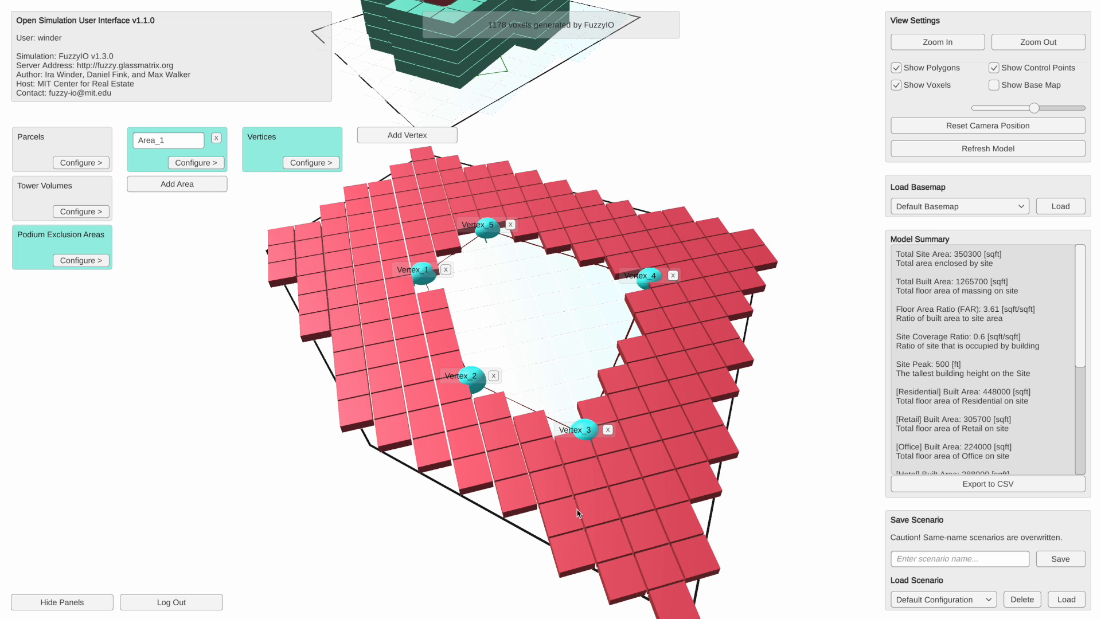
{"action": "scroll", "coordinate": [577, 311], "scroll_direction": "down", "scroll_amount": 3}
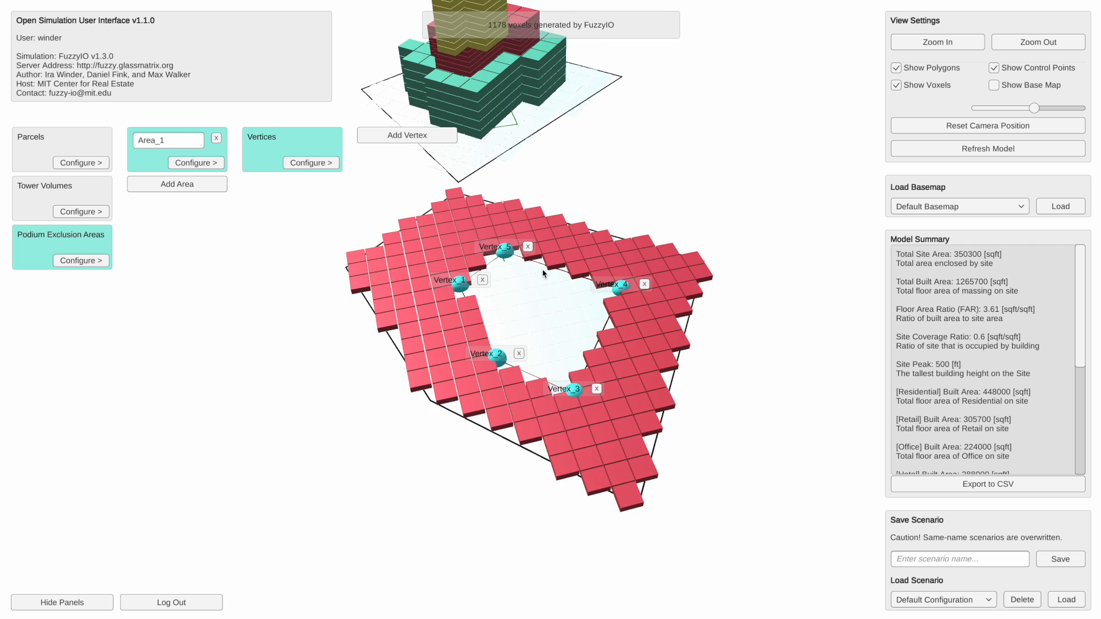
- Move Vertex_5 and Vertex_4 of Area_1 well outside B_Parcel toward A_Parcel, opening the podium's courtyard on that side
{"action": "left_click_drag", "start_coordinate": [509, 260], "coordinate": [565, 181]}
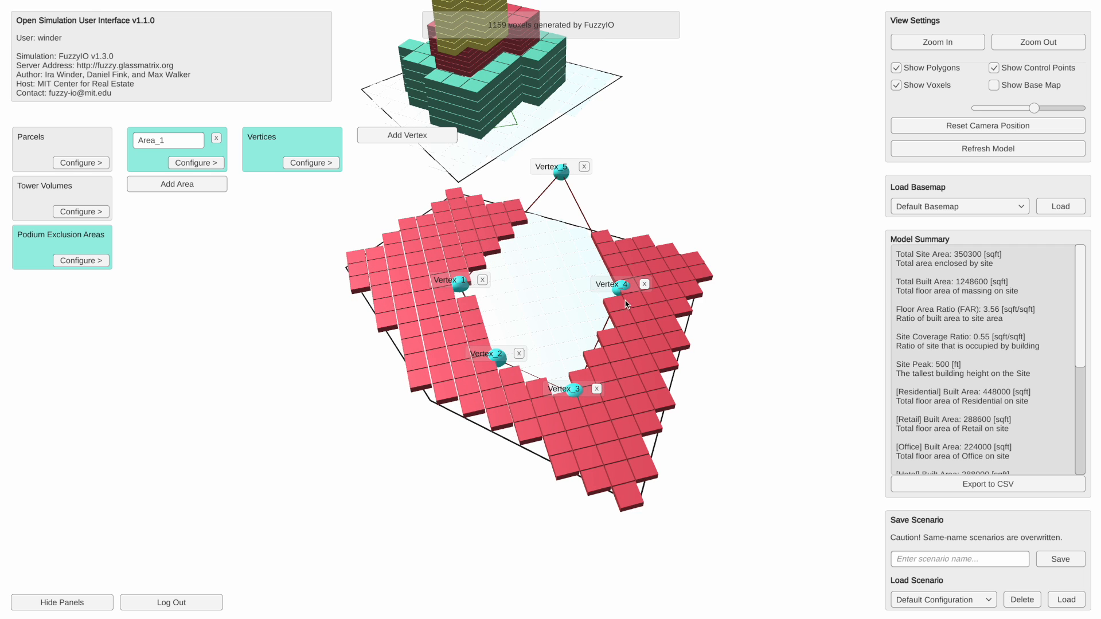
{"action": "left_click_drag", "start_coordinate": [622, 289], "coordinate": [667, 202]}
{"action": "left_click_drag", "start_coordinate": [733, 327], "coordinate": [699, 369]}
{"action": "scroll", "coordinate": [710, 374], "scroll_direction": "down", "scroll_amount": 3}
{"action": "left_click_drag", "start_coordinate": [797, 369], "coordinate": [694, 367]}
{"action": "left_click_drag", "start_coordinate": [619, 356], "coordinate": [666, 215]}
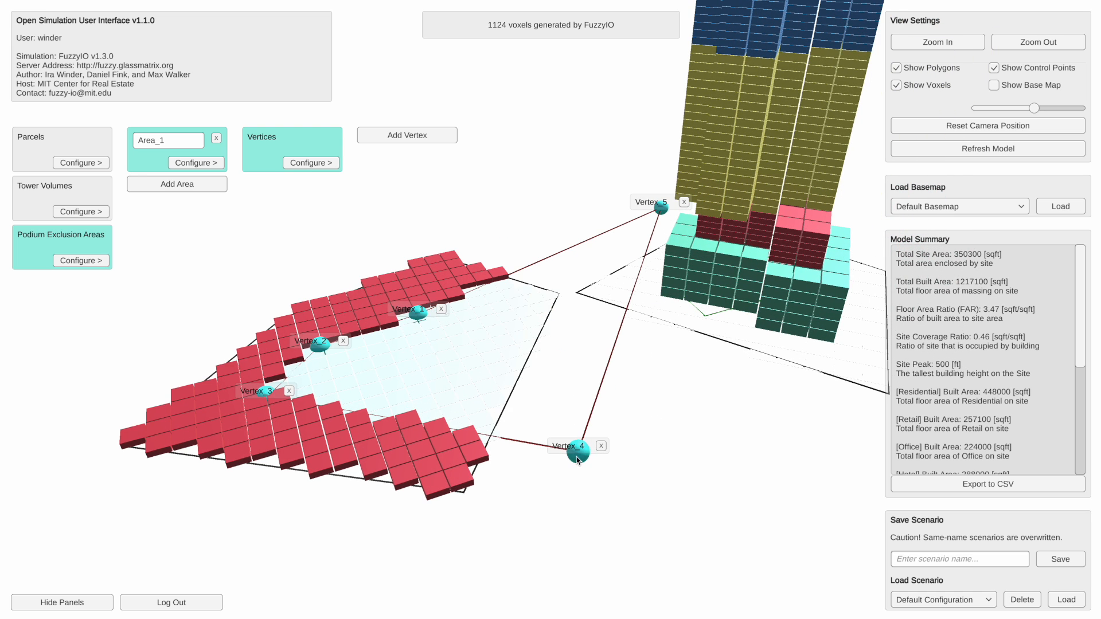
{"action": "left_click_drag", "start_coordinate": [579, 459], "coordinate": [803, 403]}
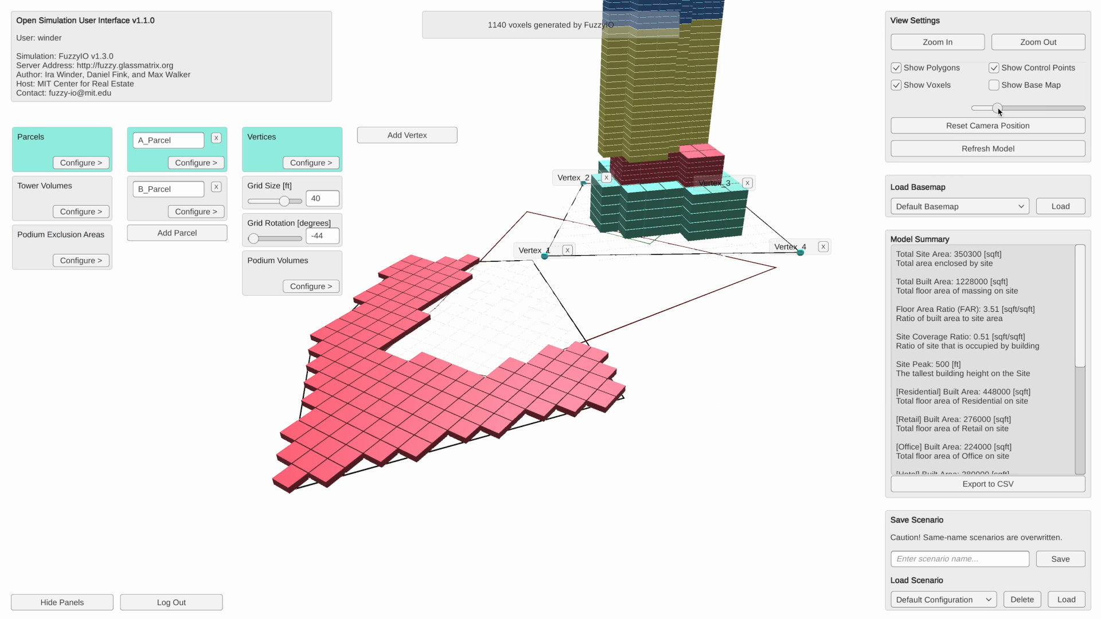
- Examine the A_Parcel tower and the open-sided B_Parcel podium from several directions, closing the A_Parcel settings
{"action": "left_click", "coordinate": [1004, 131]}
{"action": "scroll", "coordinate": [673, 269], "scroll_direction": "down", "scroll_amount": 3}
{"action": "mouse_move", "coordinate": [669, 249]}
{"action": "left_mouse_down"}
{"action": "mouse_move", "coordinate": [654, 265]}
{"action": "mouse_move", "coordinate": [655, 256]}
{"action": "mouse_move", "coordinate": [679, 261]}
{"action": "left_mouse_up"}
{"action": "scroll", "coordinate": [653, 264], "scroll_direction": "up", "scroll_amount": 3}
{"action": "scroll", "coordinate": [679, 260], "scroll_direction": "down", "scroll_amount": 3}
{"action": "right_click_drag", "start_coordinate": [680, 261], "coordinate": [650, 279]}
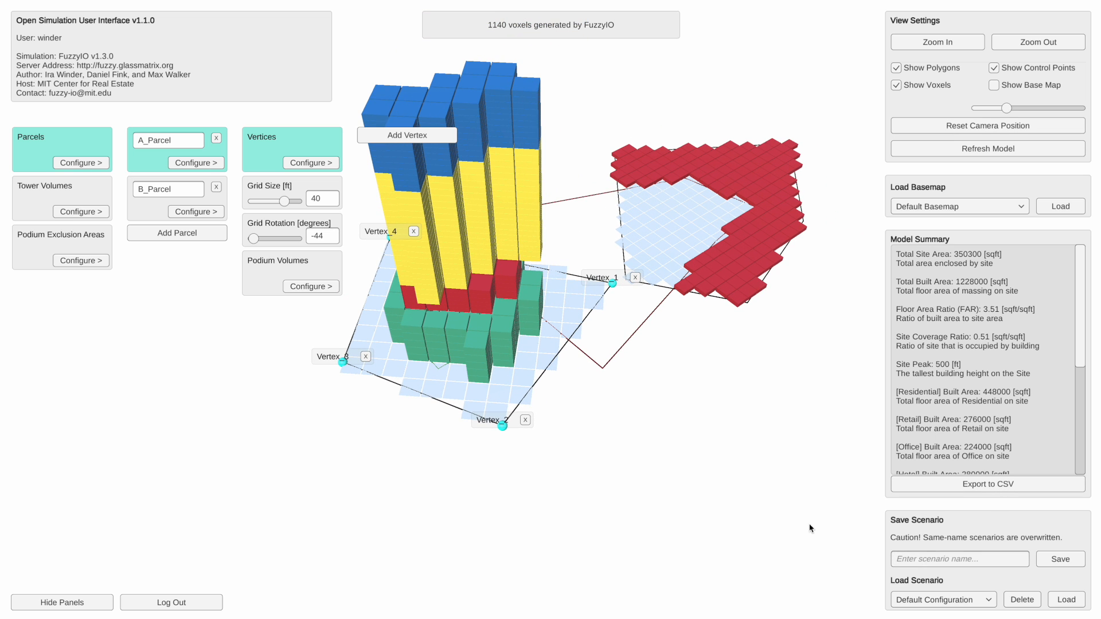
{"action": "right_click_drag", "start_coordinate": [777, 405], "coordinate": [787, 438]}
{"action": "scroll", "coordinate": [787, 439], "scroll_direction": "down", "scroll_amount": 5}
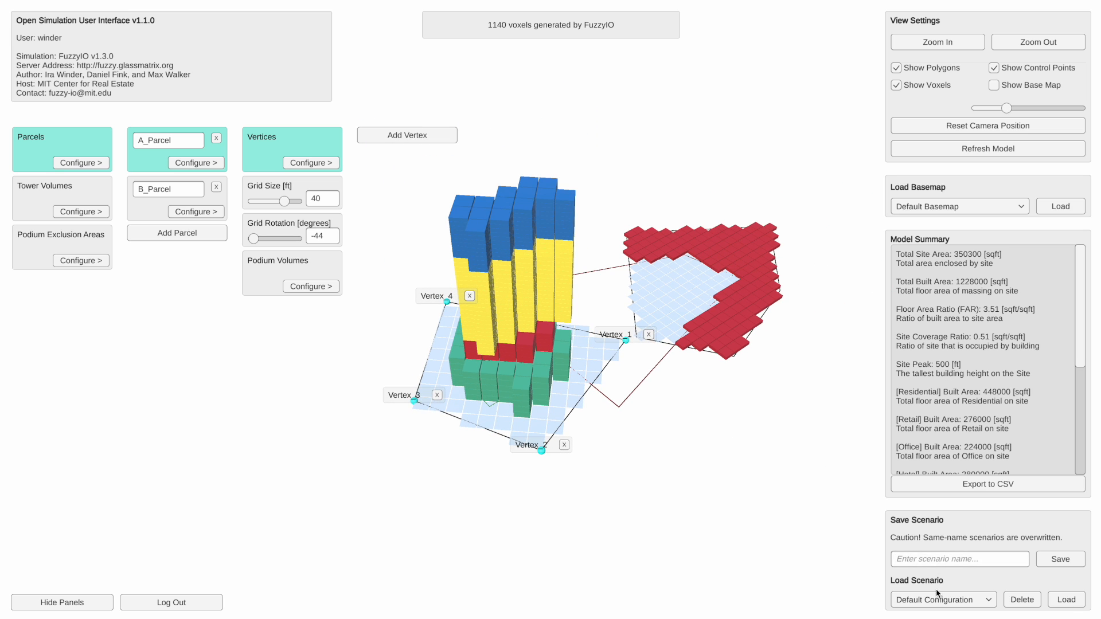
{"action": "scroll", "coordinate": [765, 467], "scroll_direction": "up", "scroll_amount": 4}
{"action": "scroll", "coordinate": [764, 465], "scroll_direction": "down", "scroll_amount": 2}
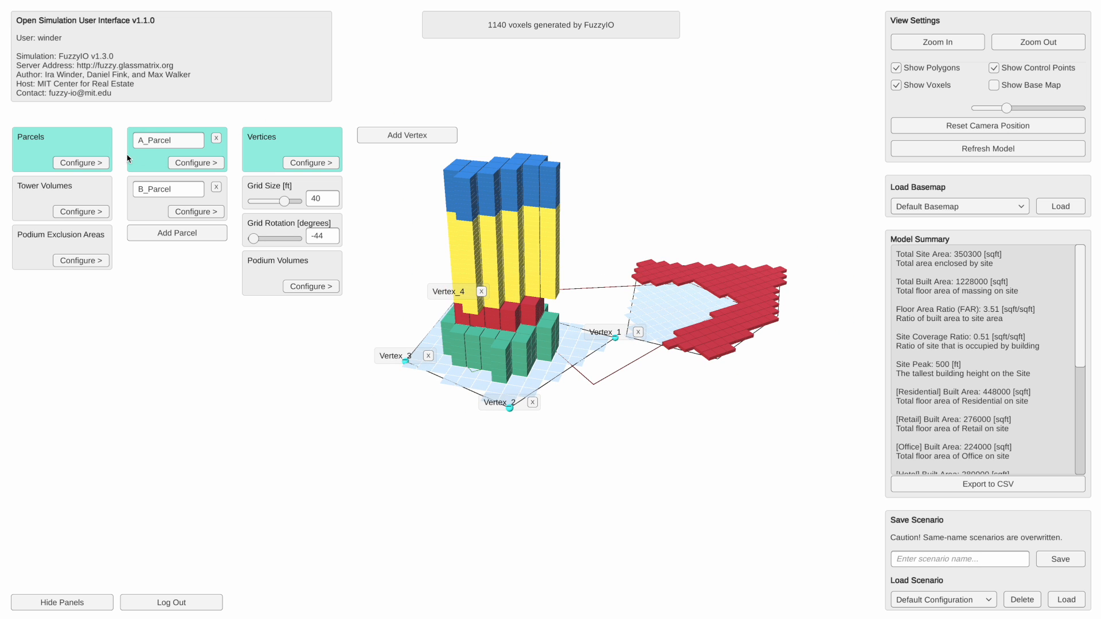
{"action": "left_click", "coordinate": [105, 163]}
{"action": "left_click_drag", "start_coordinate": [287, 330], "coordinate": [403, 332]}
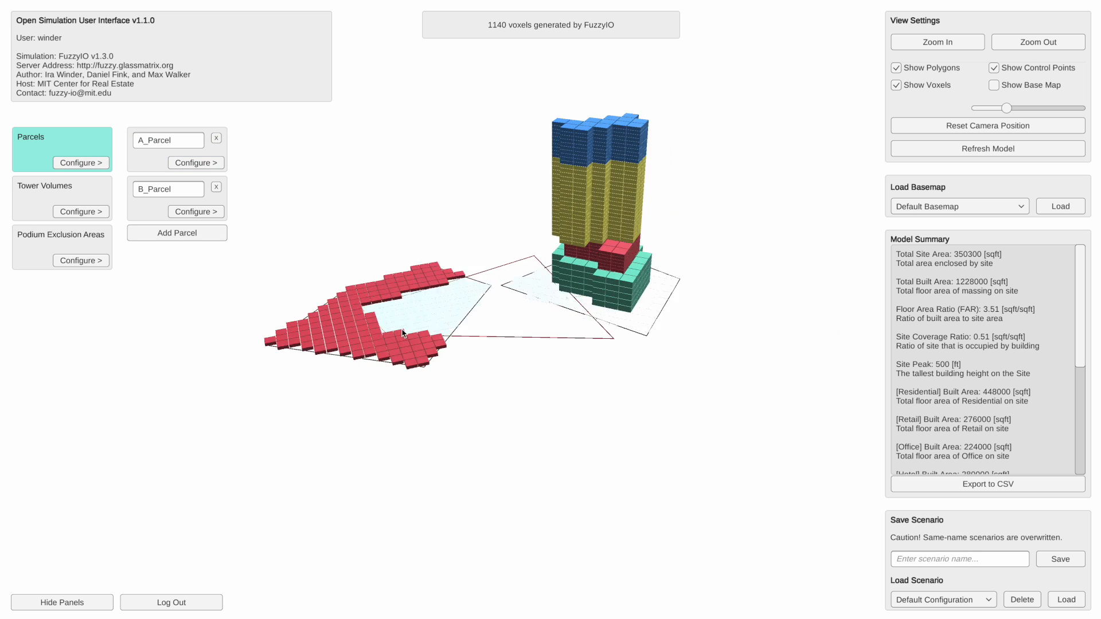
{"action": "scroll", "coordinate": [402, 331], "scroll_direction": "up", "scroll_amount": 5}
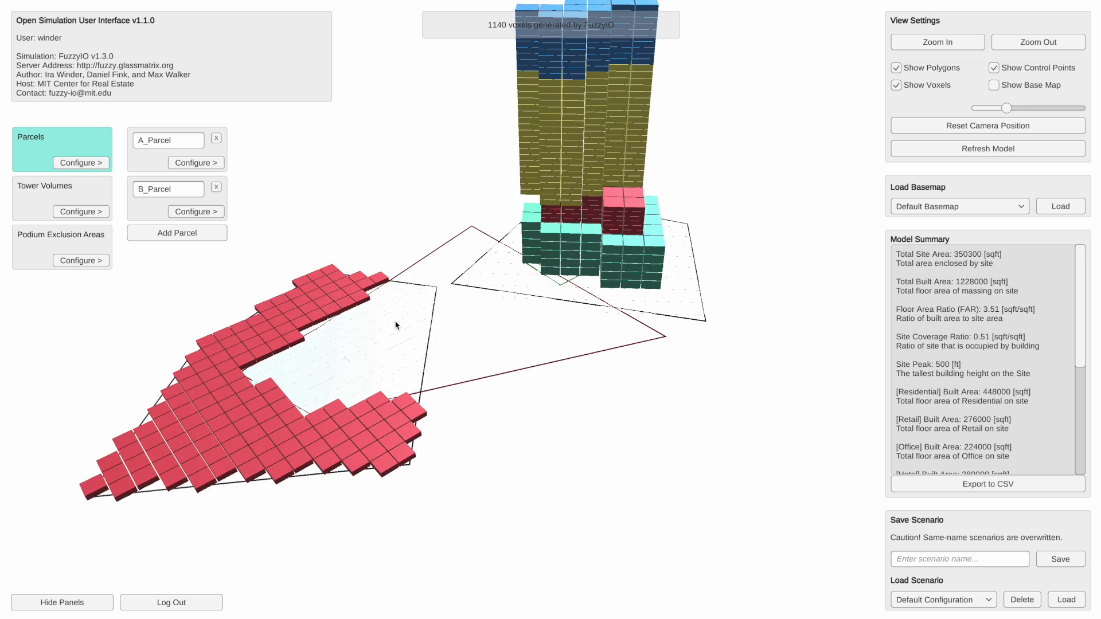
{"action": "scroll", "coordinate": [396, 322], "scroll_direction": "up", "scroll_amount": 1}
{"action": "middle_click_drag", "start_coordinate": [396, 322], "coordinate": [423, 350]}
{"action": "scroll", "coordinate": [423, 350], "scroll_direction": "down", "scroll_amount": 1}
- Save the current model as a scenario named perfect_tower
{"action": "left_click", "coordinate": [956, 559]}
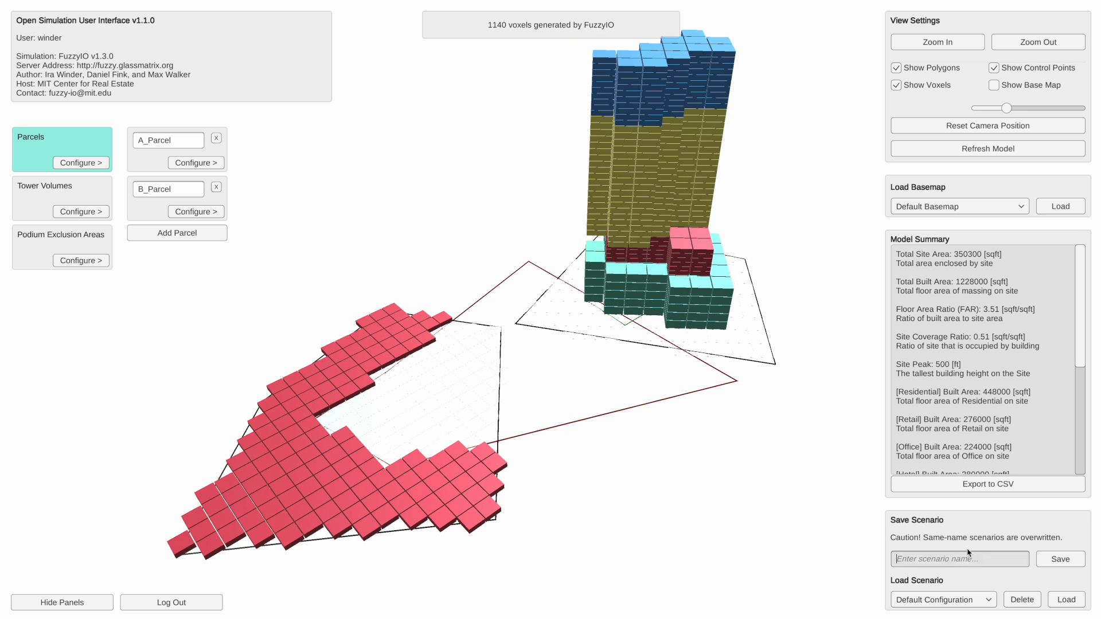
{"action": "type", "text": "perfect_tower"}
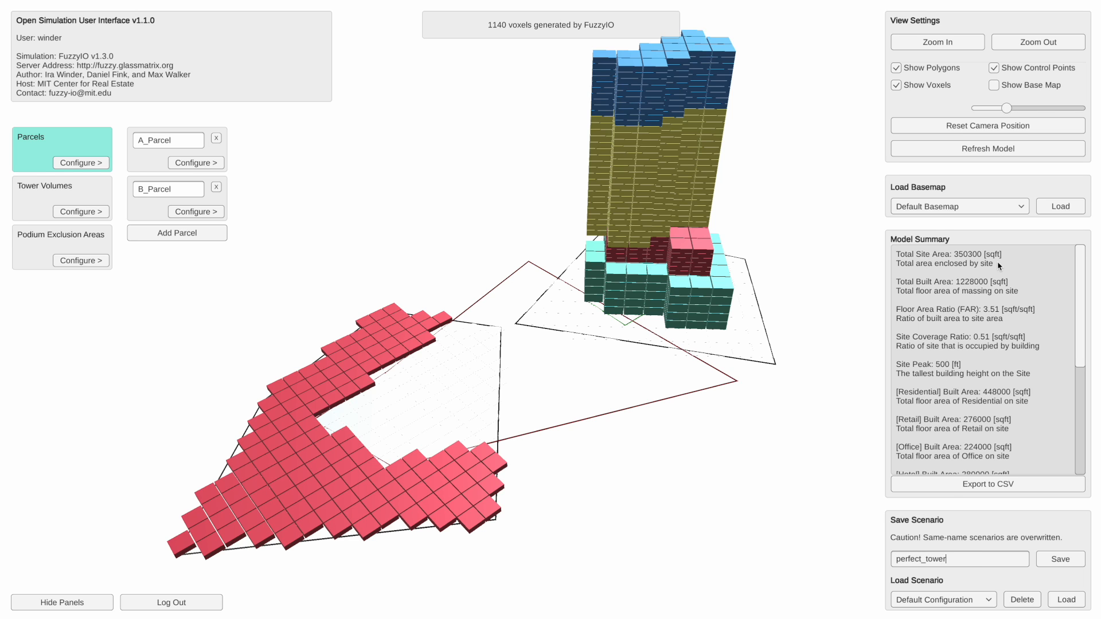
{"action": "left_click_drag", "start_coordinate": [957, 561], "coordinate": [900, 560]}
{"action": "left_click", "coordinate": [901, 561]}
{"action": "left_click", "coordinate": [948, 558]}
{"action": "left_click", "coordinate": [1064, 566]}
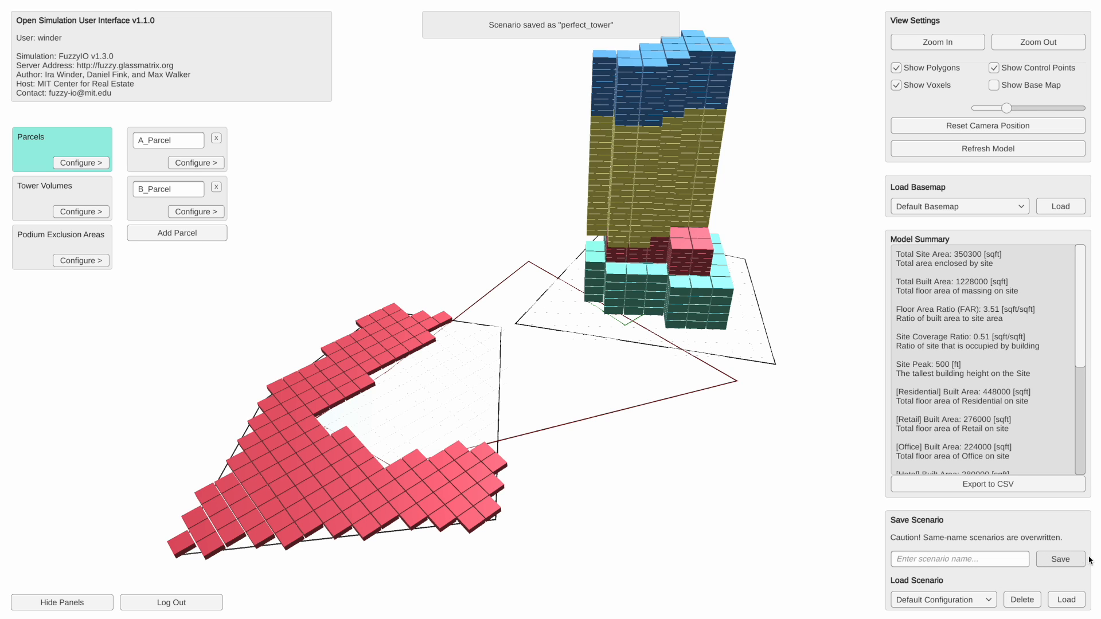
- Check the list of saved scenarios without choosing another one
{"action": "left_click", "coordinate": [990, 600]}
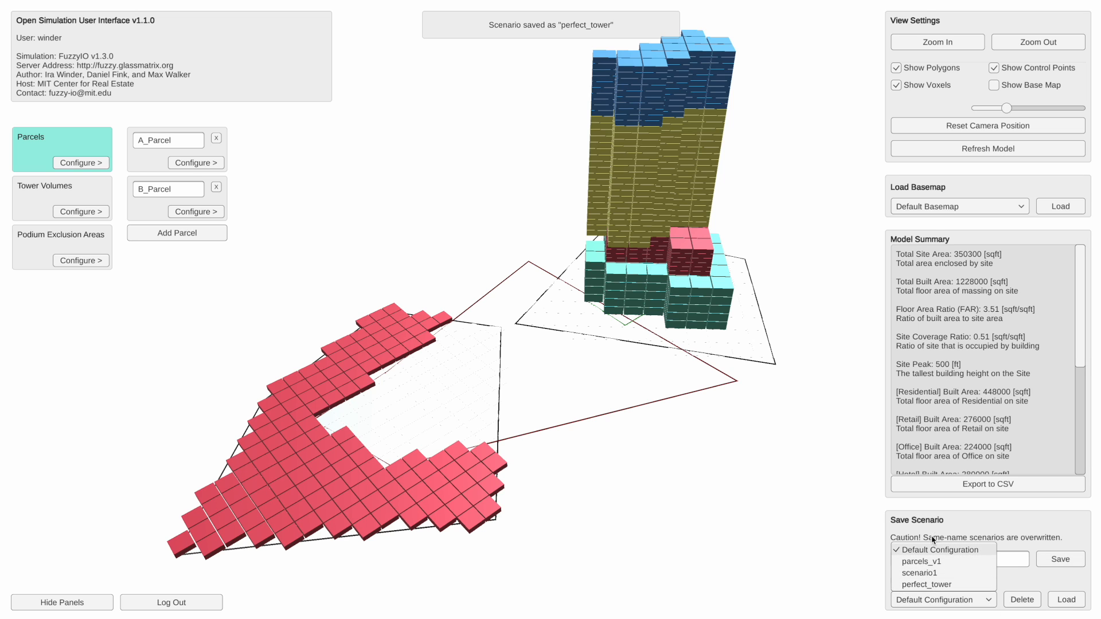
{"action": "left_click", "coordinate": [755, 524]}
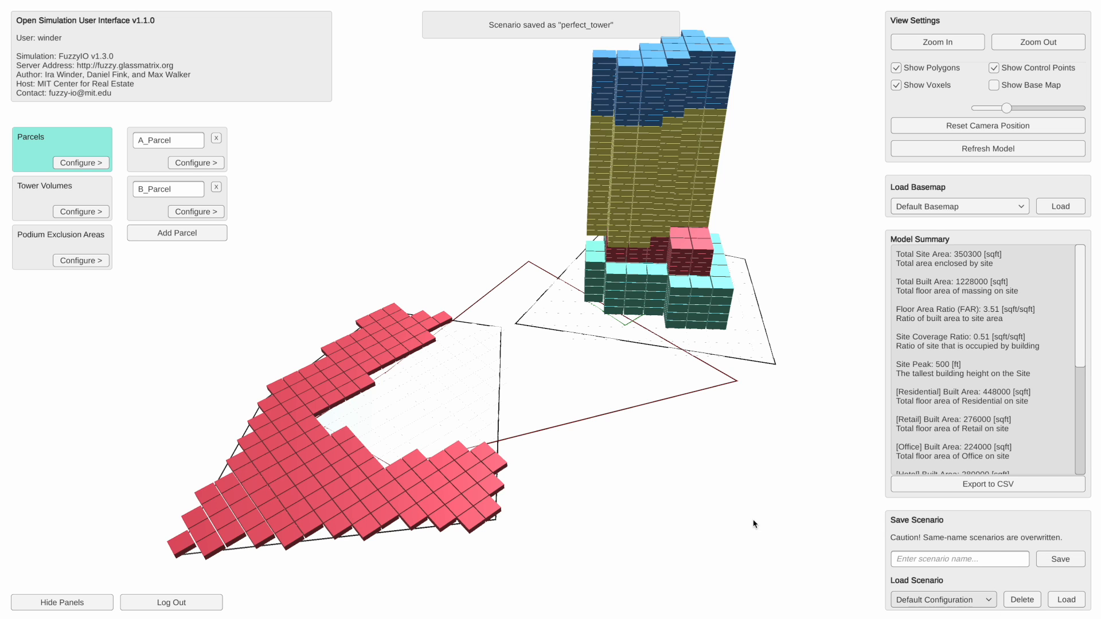
{"action": "left_click_drag", "start_coordinate": [649, 388], "coordinate": [646, 383]}
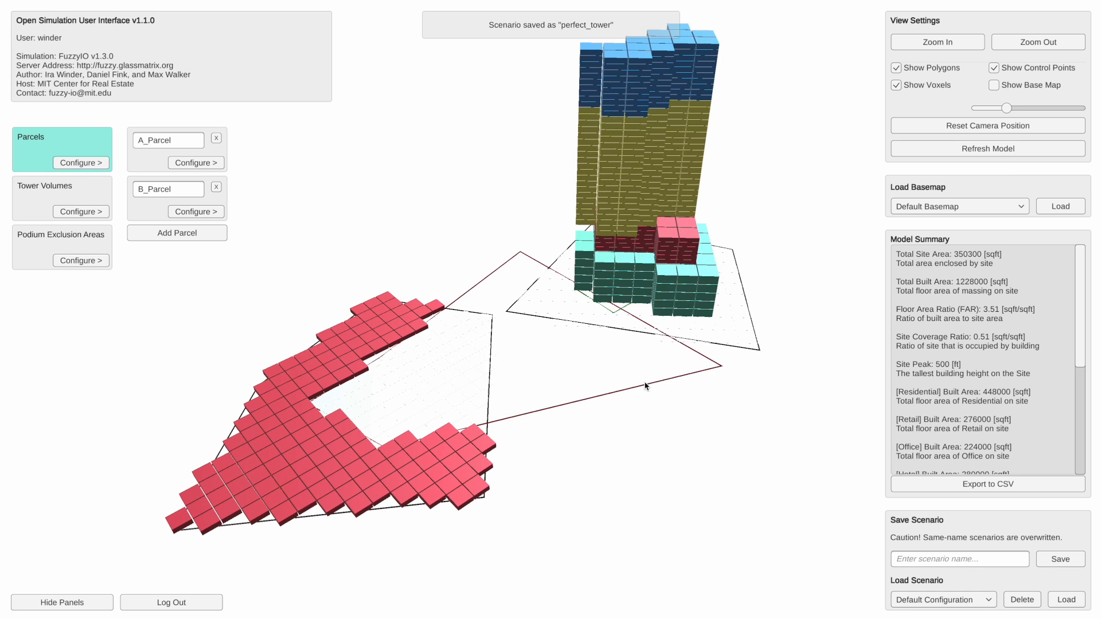
{"action": "left_click_drag", "start_coordinate": [722, 423], "coordinate": [724, 422]}
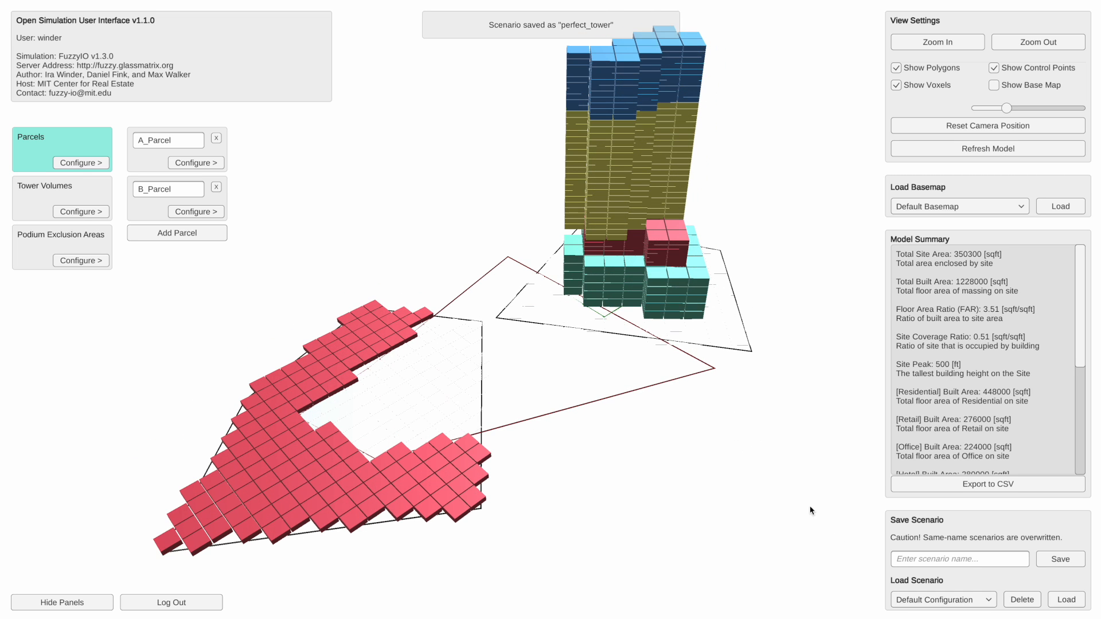
- Load the saved scenario parcels_v1 and look over its parcels
{"action": "left_click", "coordinate": [990, 603]}
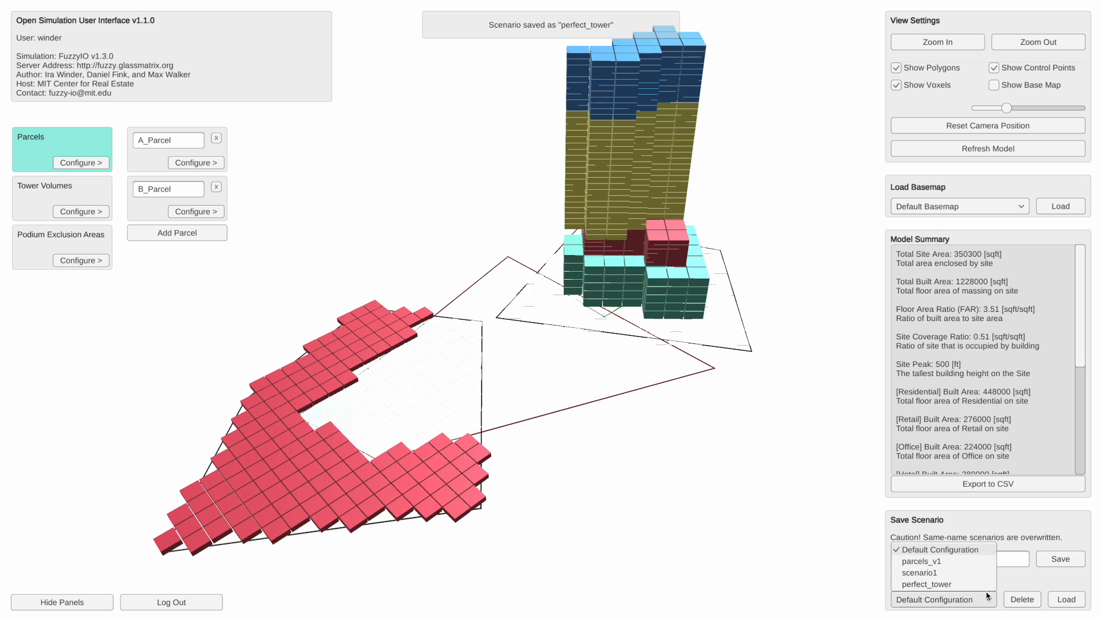
{"action": "left_click", "coordinate": [962, 562]}
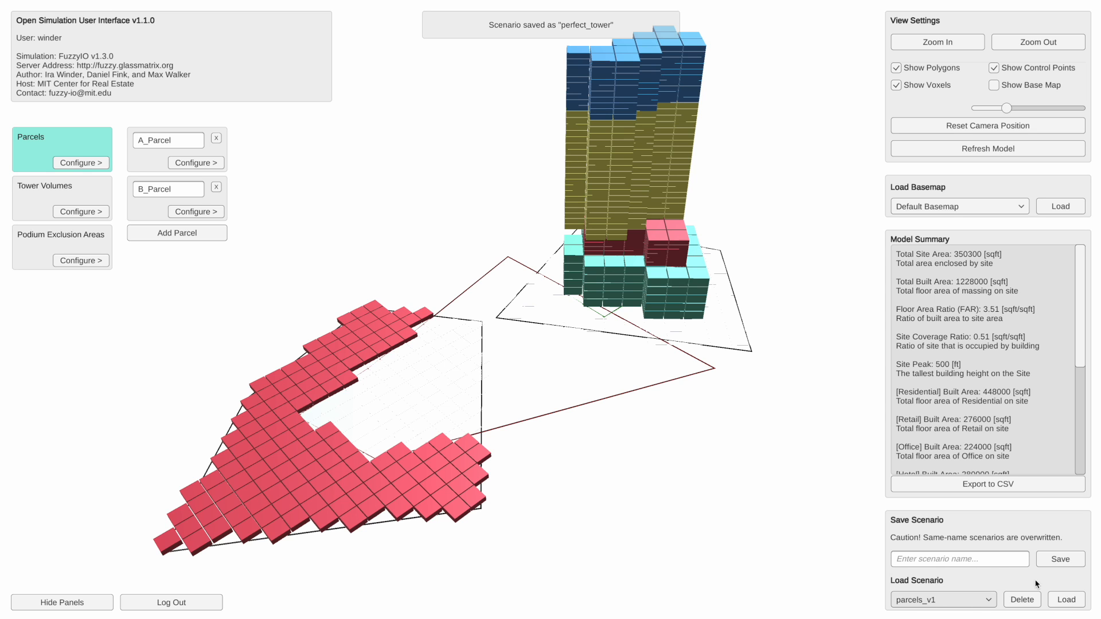
{"action": "left_click", "coordinate": [1066, 600]}
{"action": "scroll", "coordinate": [405, 358], "scroll_direction": "down", "scroll_amount": 6}
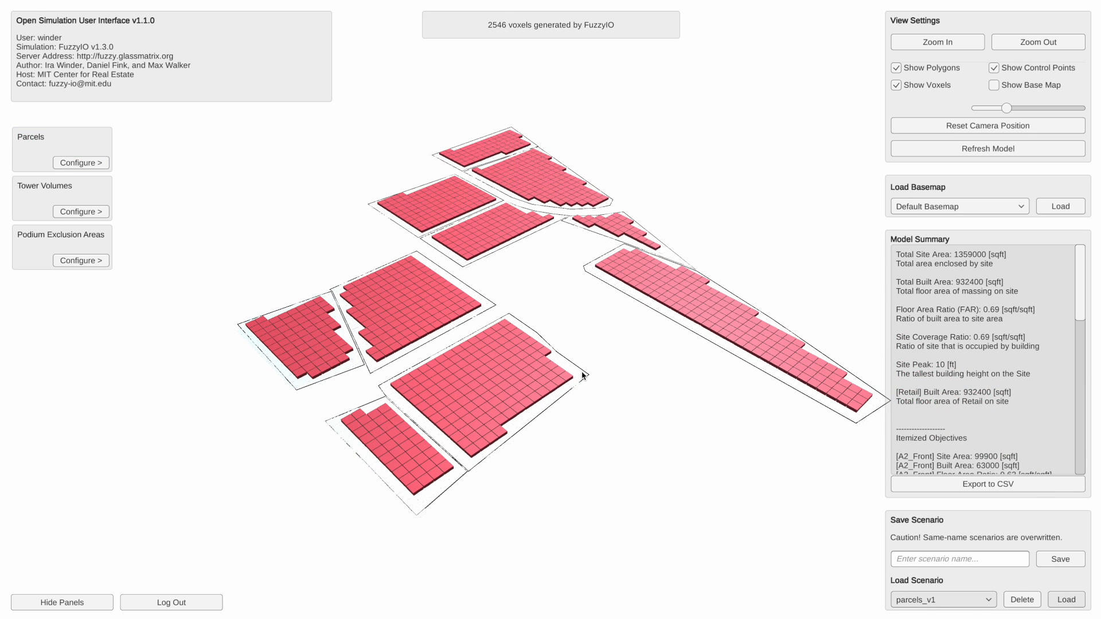
{"action": "left_click_drag", "start_coordinate": [732, 429], "coordinate": [679, 410]}
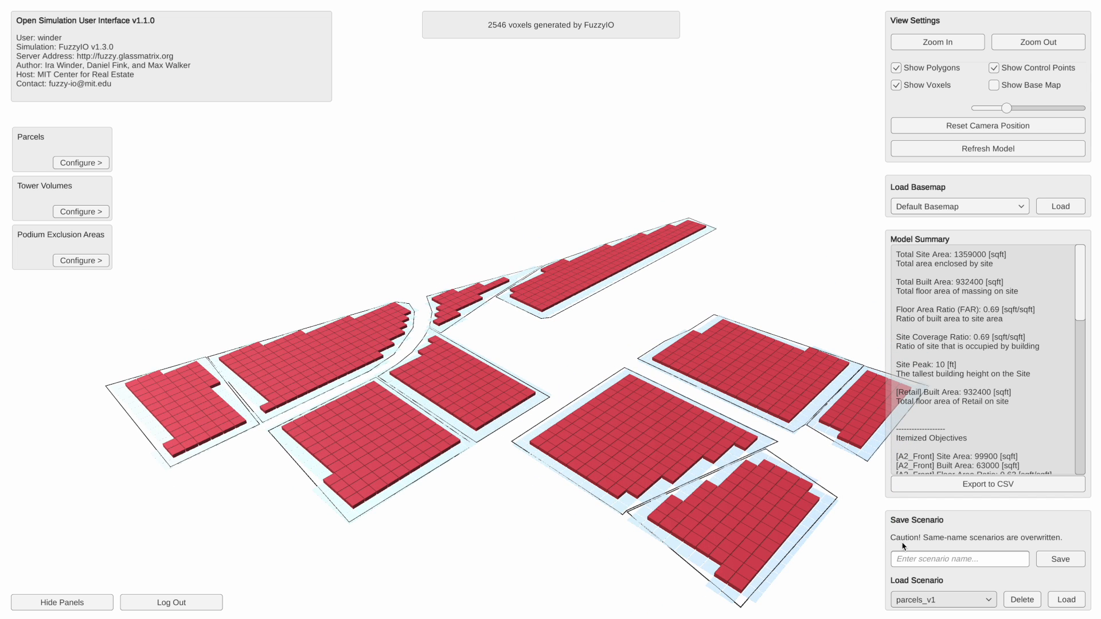
- Load the saved scenario perfect_tower to bring back the two-parcel massing
{"action": "left_click", "coordinate": [928, 602]}
{"action": "left_click", "coordinate": [946, 585]}
{"action": "left_click", "coordinate": [1059, 601]}
{"action": "left_click_drag", "start_coordinate": [725, 426], "coordinate": [685, 415]}
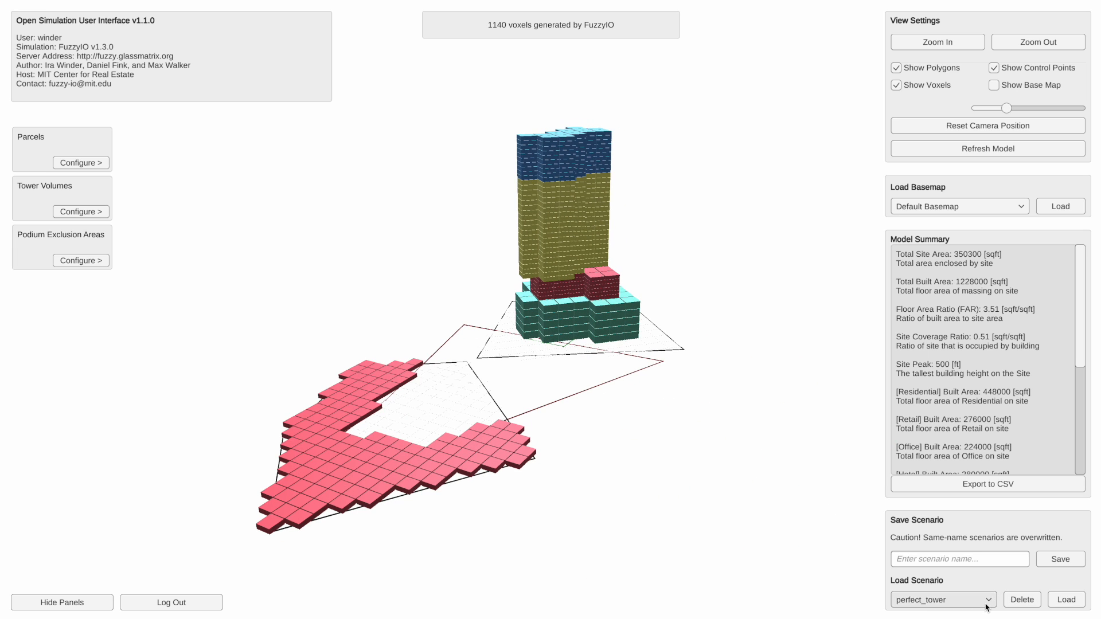
- Examine the reloaded tower and courtyard podium up close from several sides
{"action": "left_click", "coordinate": [987, 606]}
{"action": "left_click", "coordinate": [987, 606]}
{"action": "left_click_drag", "start_coordinate": [686, 459], "coordinate": [585, 464]}
{"action": "right_click_drag", "start_coordinate": [585, 463], "coordinate": [644, 453]}
{"action": "scroll", "coordinate": [653, 440], "scroll_direction": "up", "scroll_amount": 4}
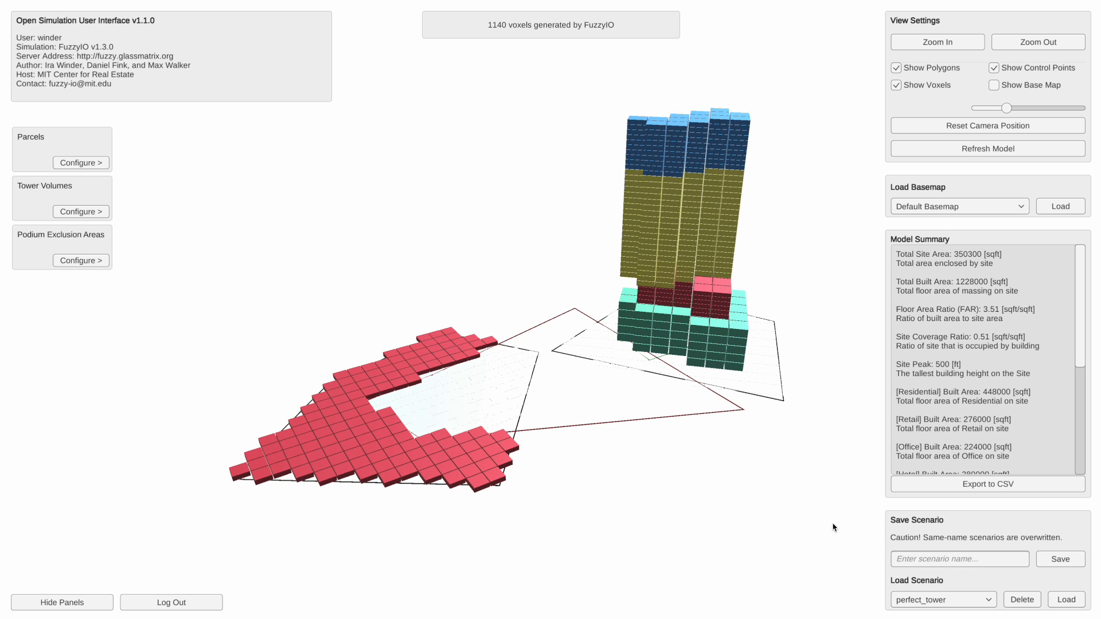
{"action": "scroll", "coordinate": [821, 514], "scroll_direction": "up", "scroll_amount": 4}
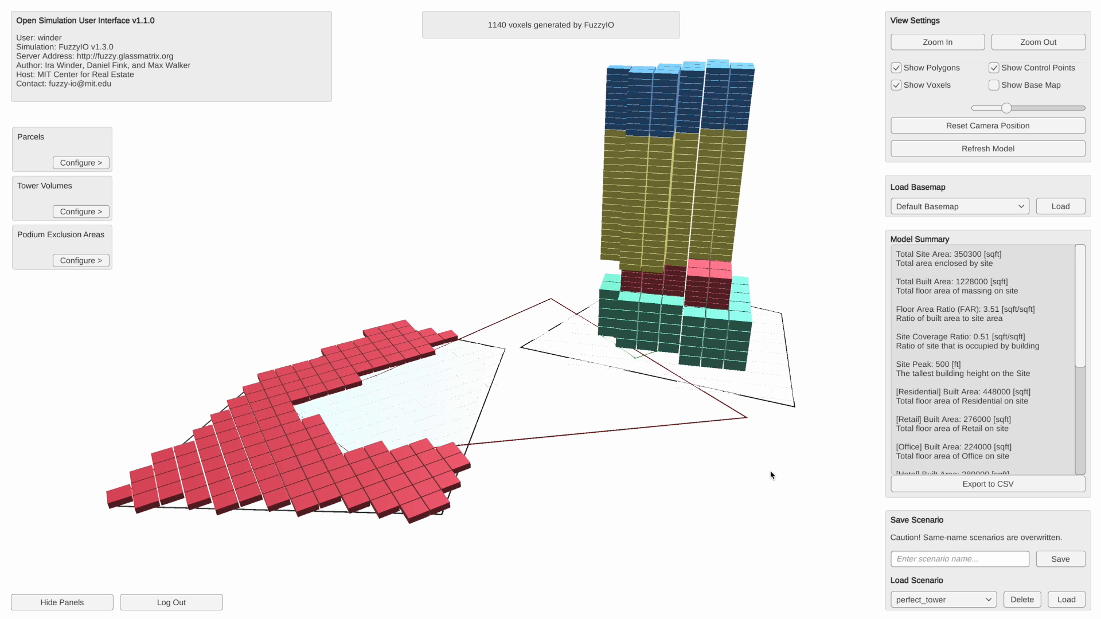
{"action": "scroll", "coordinate": [773, 492], "scroll_direction": "up", "scroll_amount": 1}
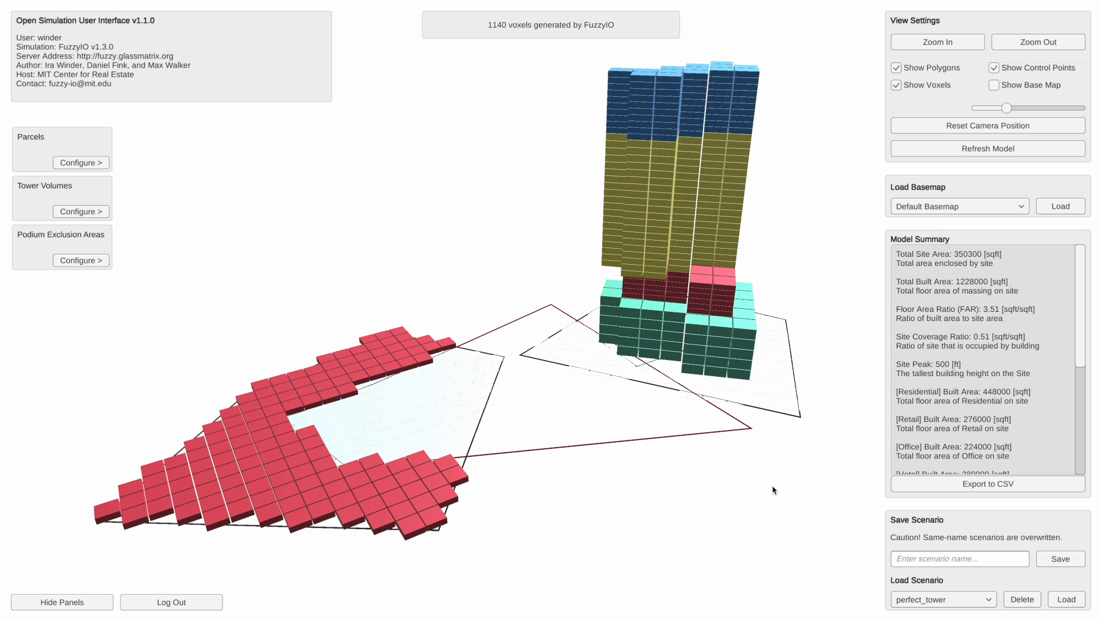
{"action": "scroll", "coordinate": [775, 492], "scroll_direction": "down", "scroll_amount": 1}
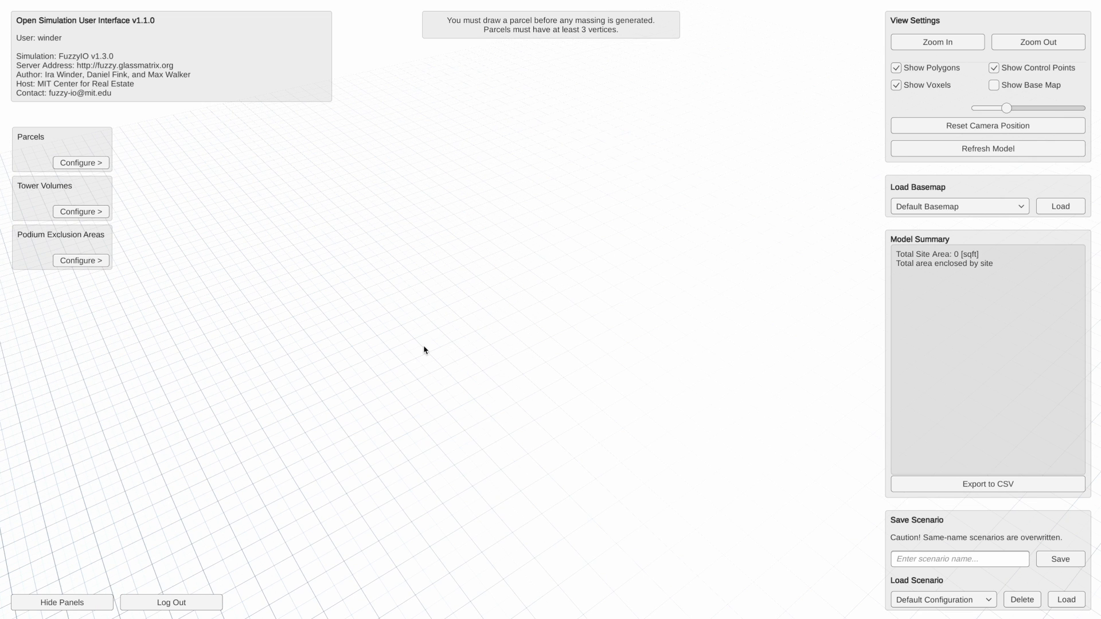
- Load the basemap 100acreslines-scale0_635925.jpg and reset the camera position to show the whole site
{"action": "left_click", "coordinate": [940, 208]}
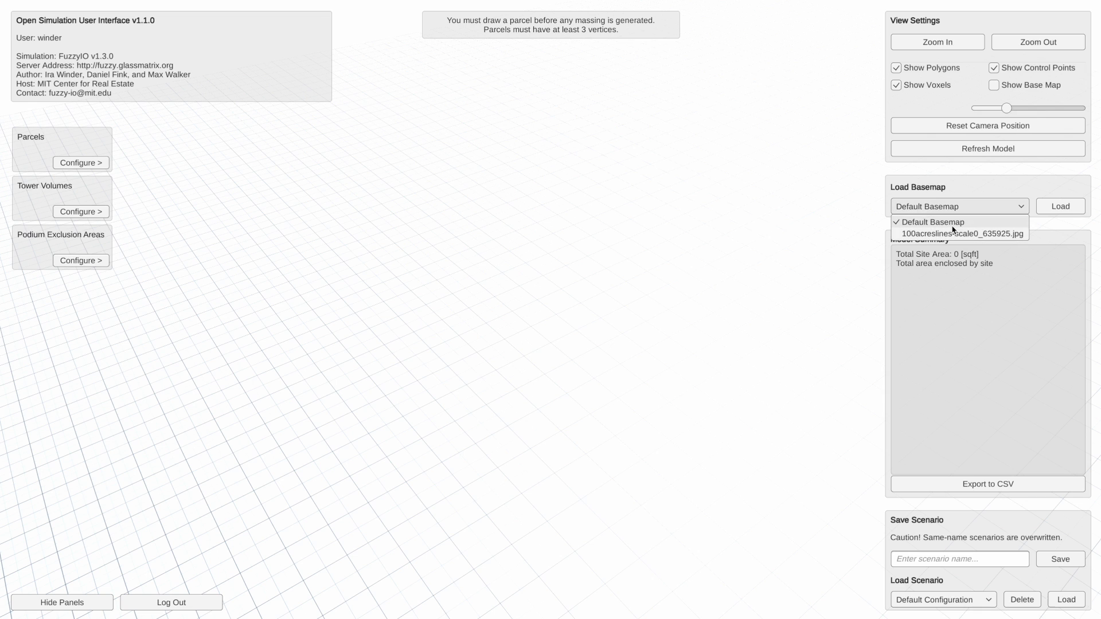
{"action": "left_click", "coordinate": [993, 234]}
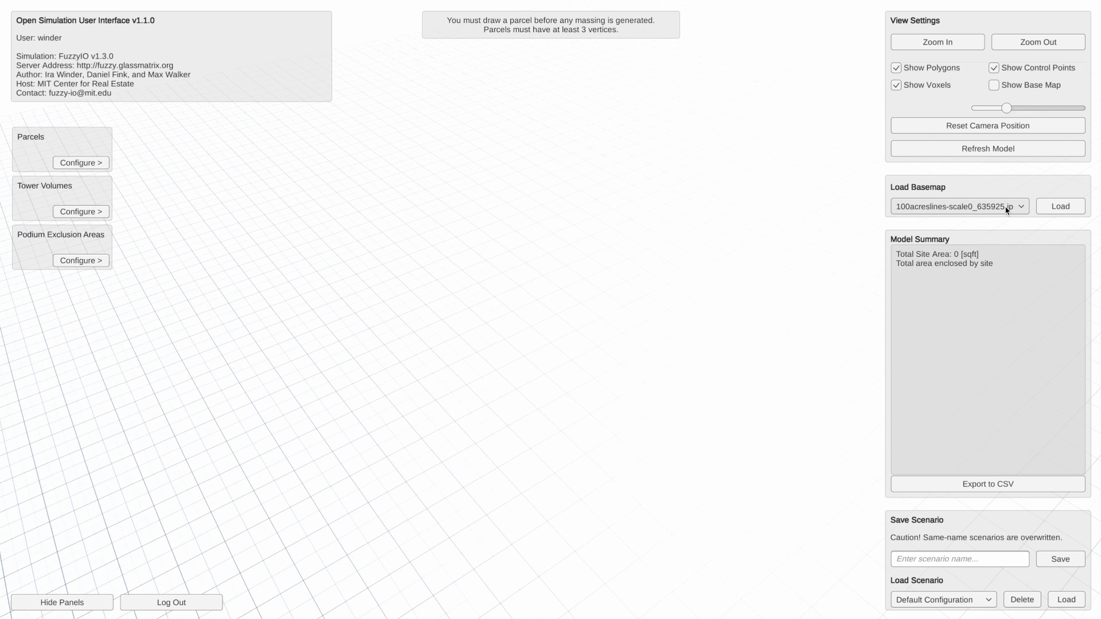
{"action": "left_click", "coordinate": [1056, 207]}
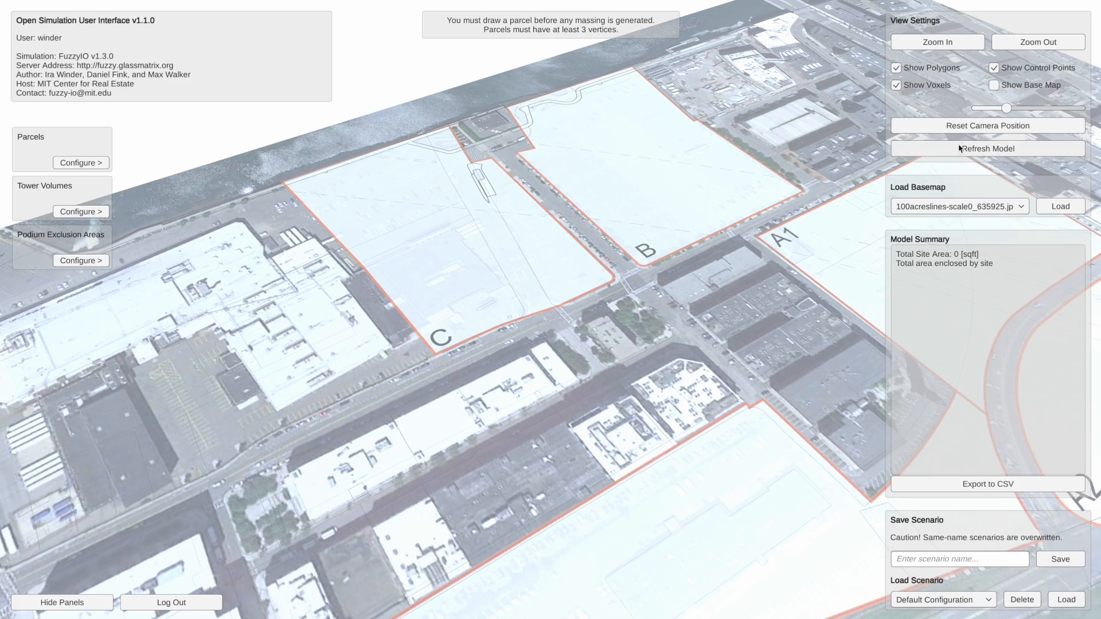
{"action": "left_click", "coordinate": [968, 127]}
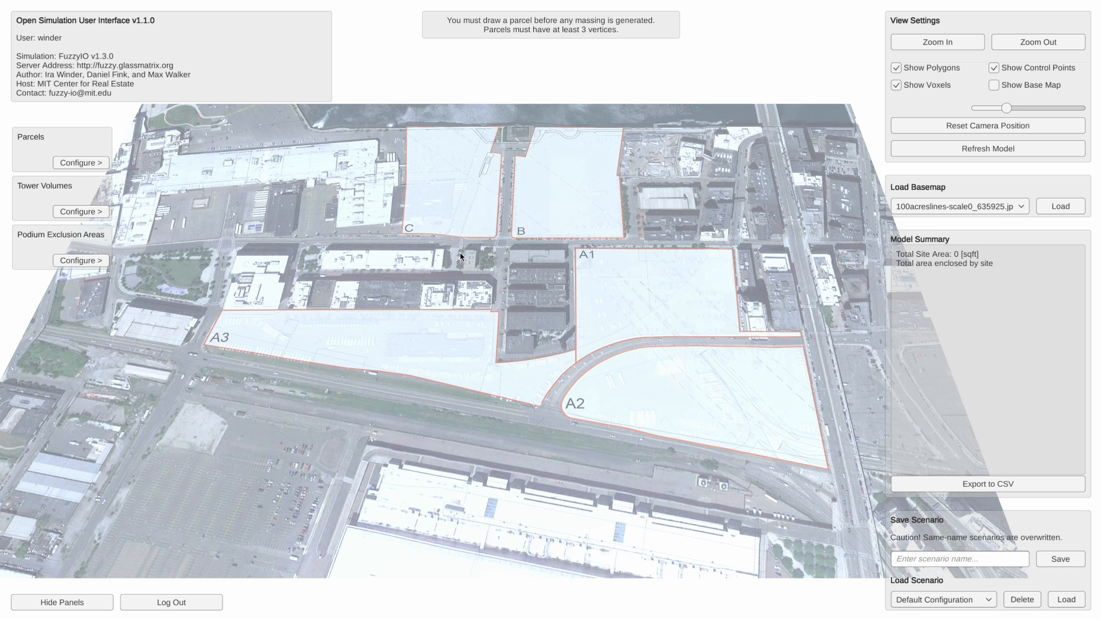
- Load the parcels_v1 scenario onto the 100-acre basemap
{"action": "left_click", "coordinate": [945, 604]}
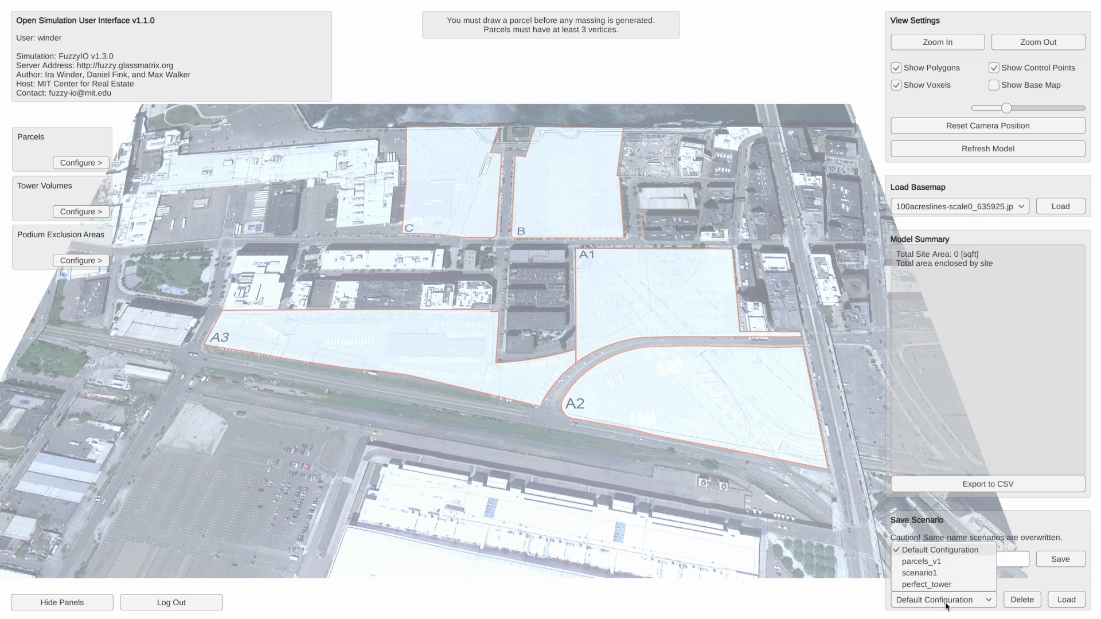
{"action": "left_click", "coordinate": [948, 562]}
{"action": "left_click", "coordinate": [1067, 600]}
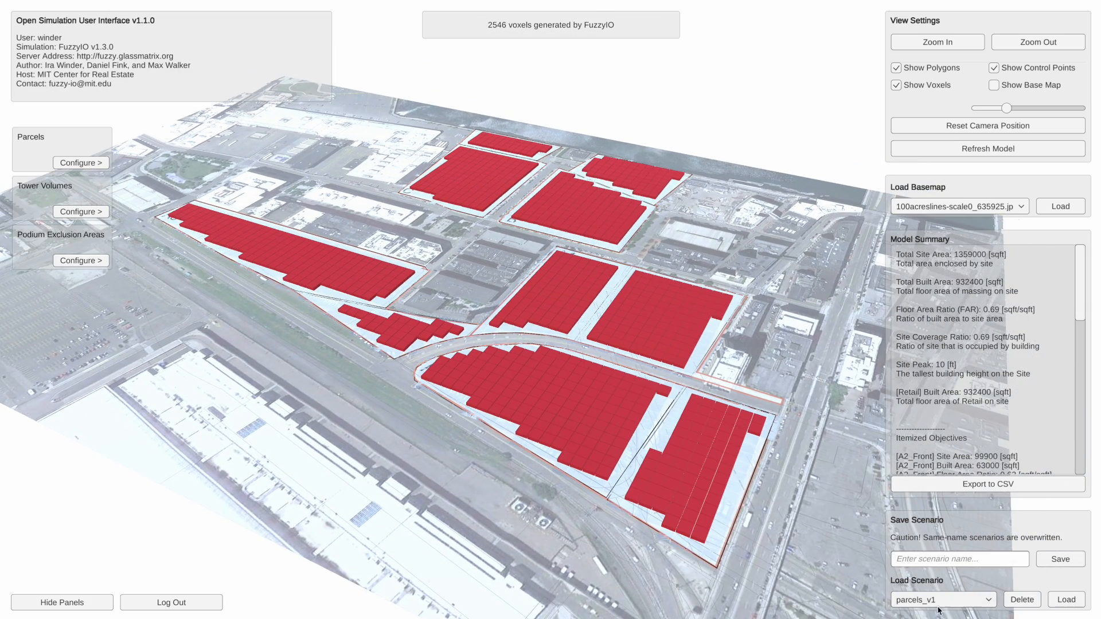
- Load the saved scenario scenario1 onto the basemap
{"action": "left_click", "coordinate": [939, 608]}
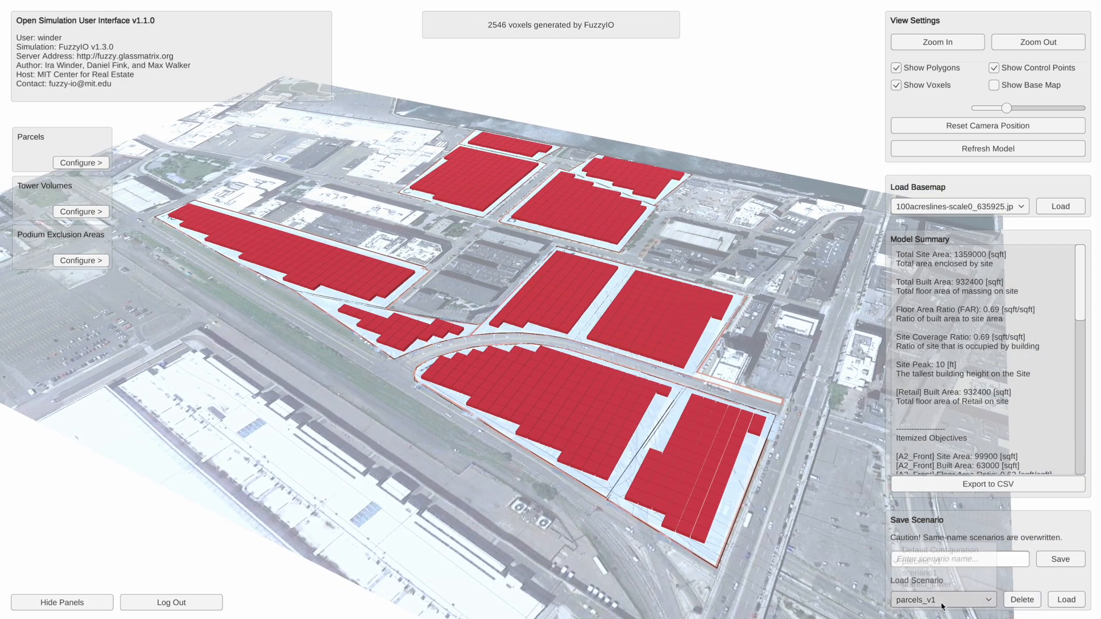
{"action": "left_click", "coordinate": [936, 573]}
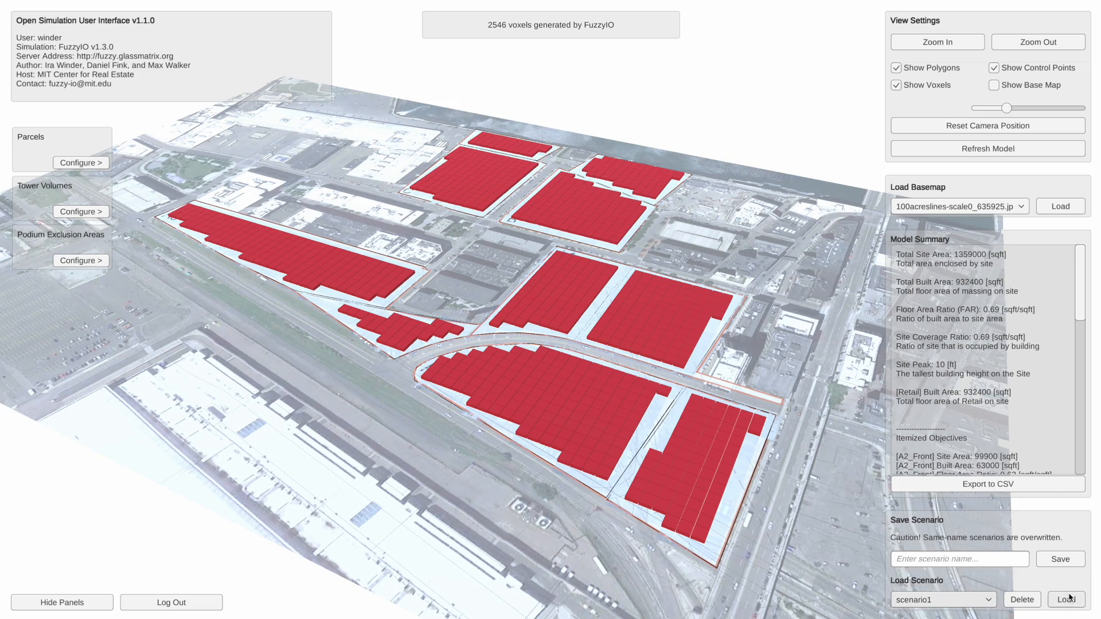